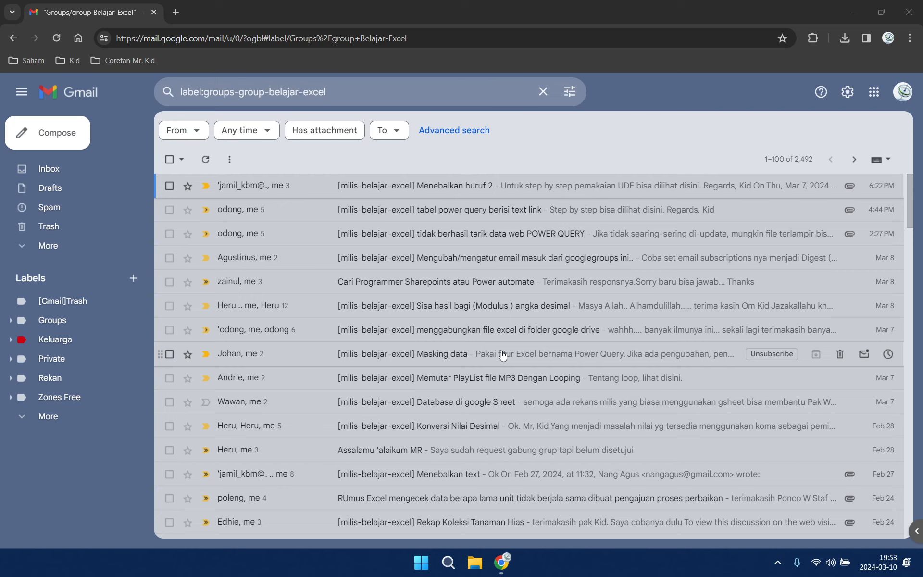
# Step: Read the "Masking data" thread and its original question about masking text with "x", and return to the message list
pyautogui.click(502, 355)
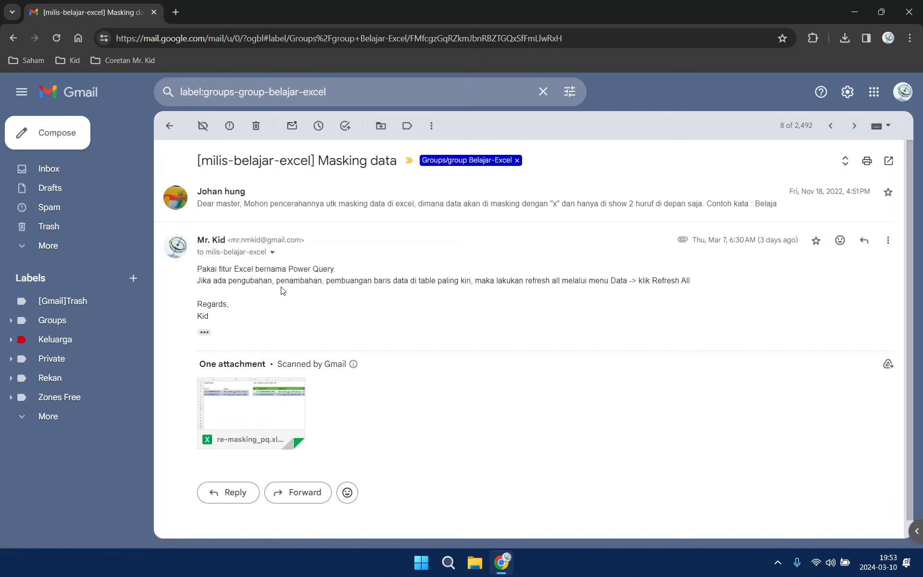
pyautogui.moveTo(243, 412)
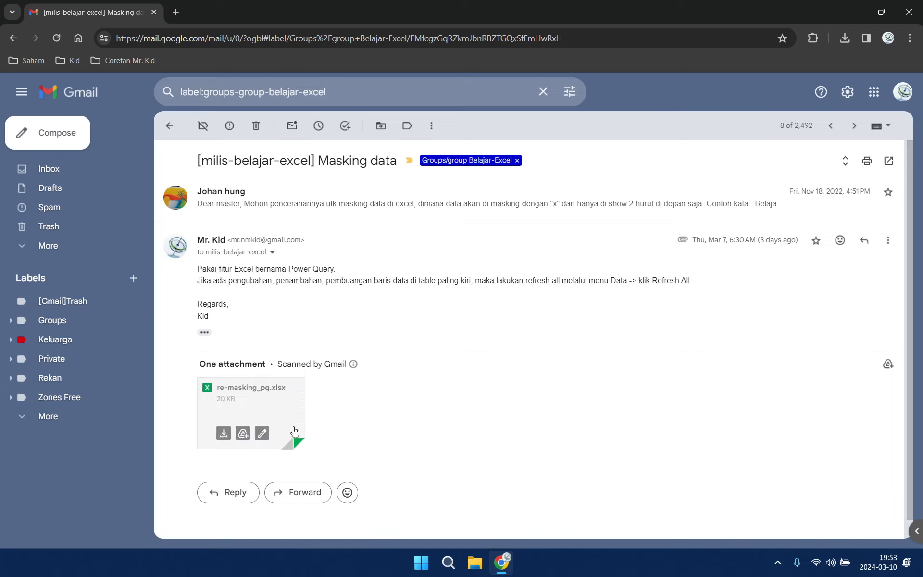
pyautogui.click(316, 213)
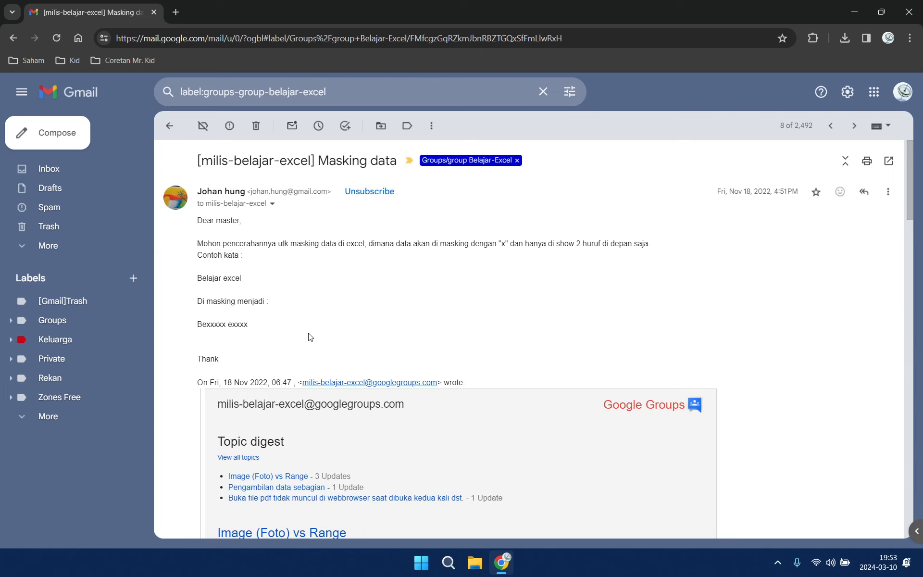
pyautogui.scroll(-7, 309, 336)
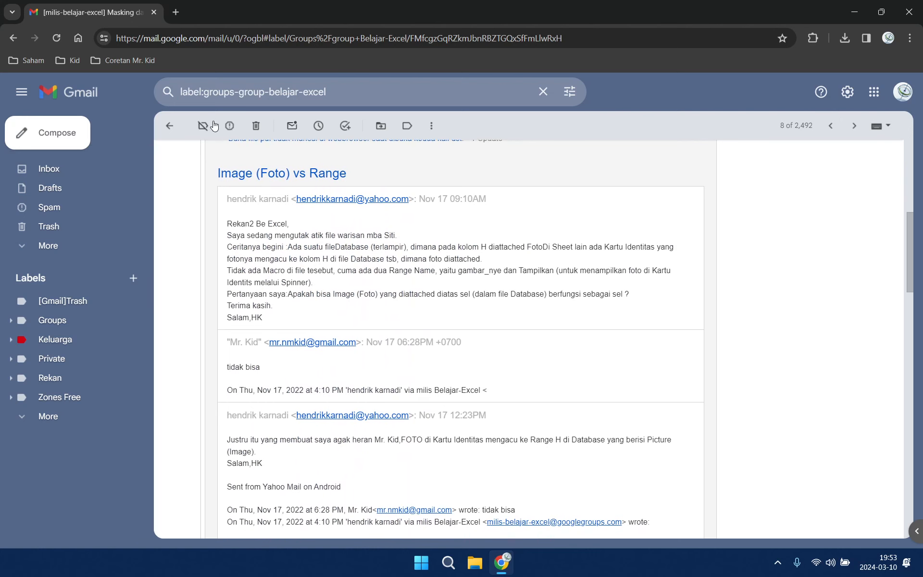
pyautogui.click(170, 125)
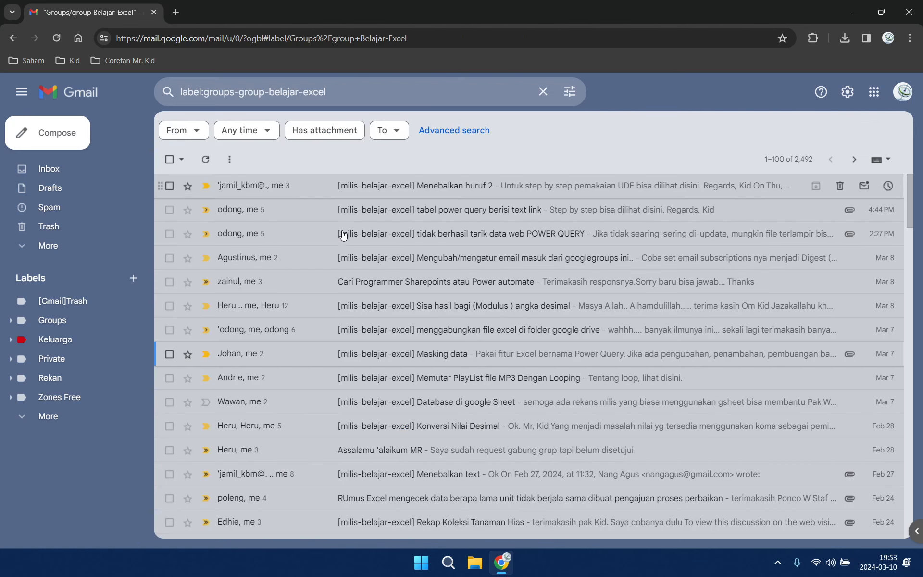
# Step: Switch to File Explorer and open the folder D:\Kid\CoretanMrKid\milisBelajarExcel
pyautogui.click(475, 563)
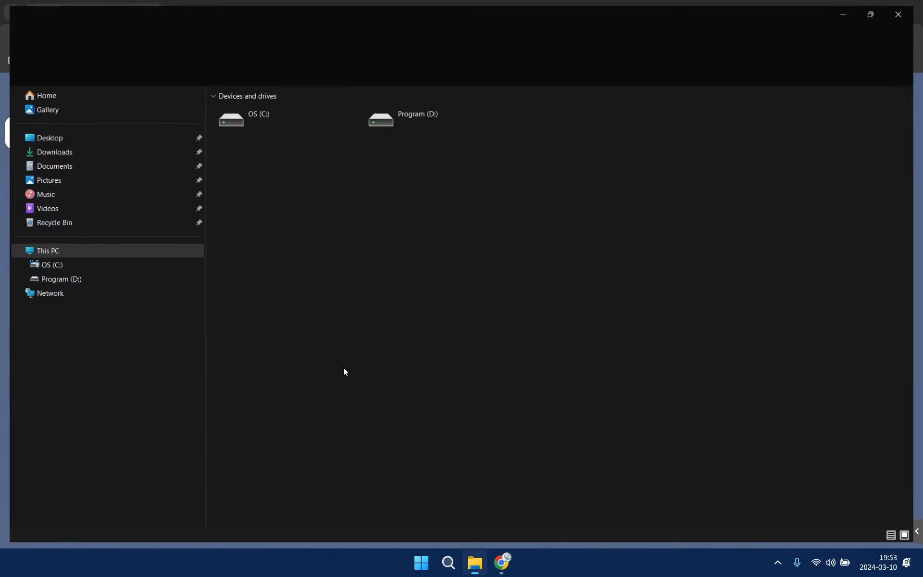
pyautogui.click(13, 279)
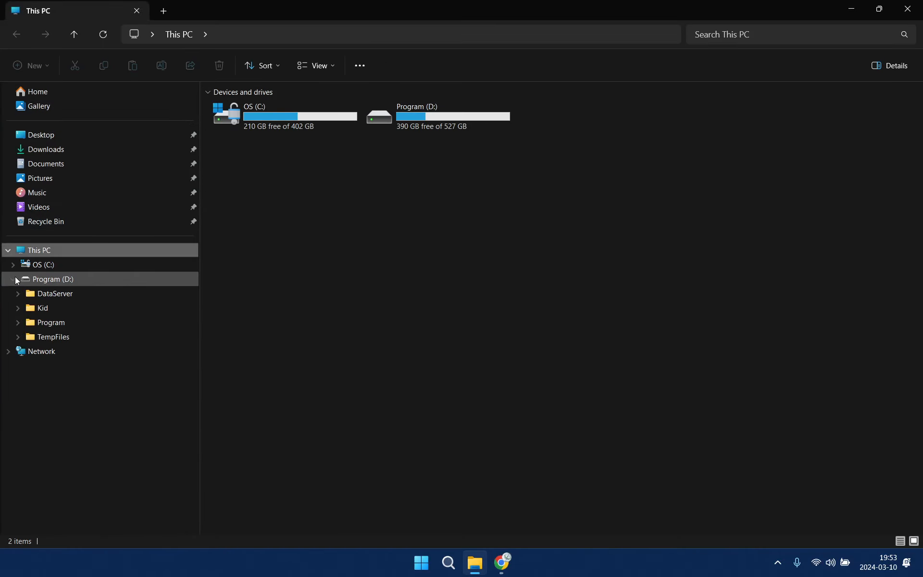
pyautogui.click(16, 308)
pyautogui.click(21, 337)
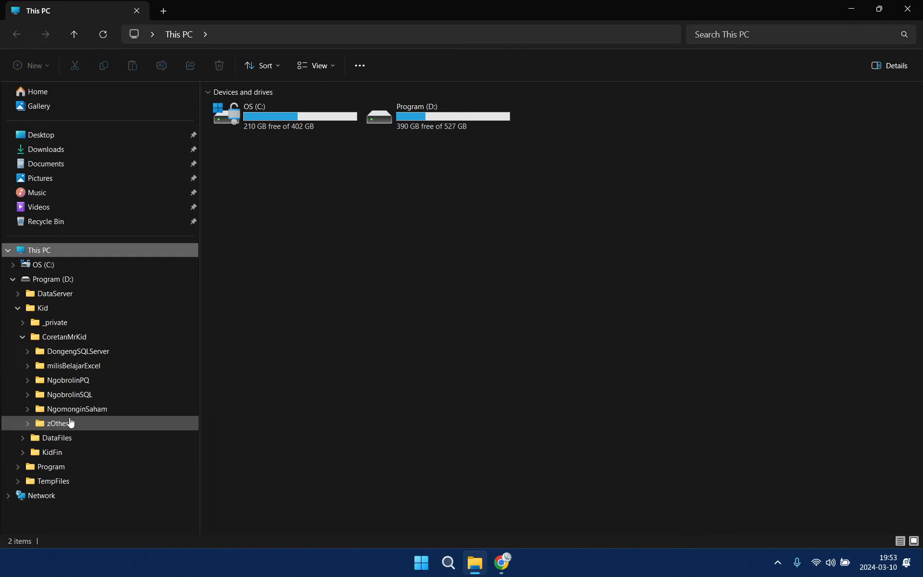
pyautogui.click(80, 367)
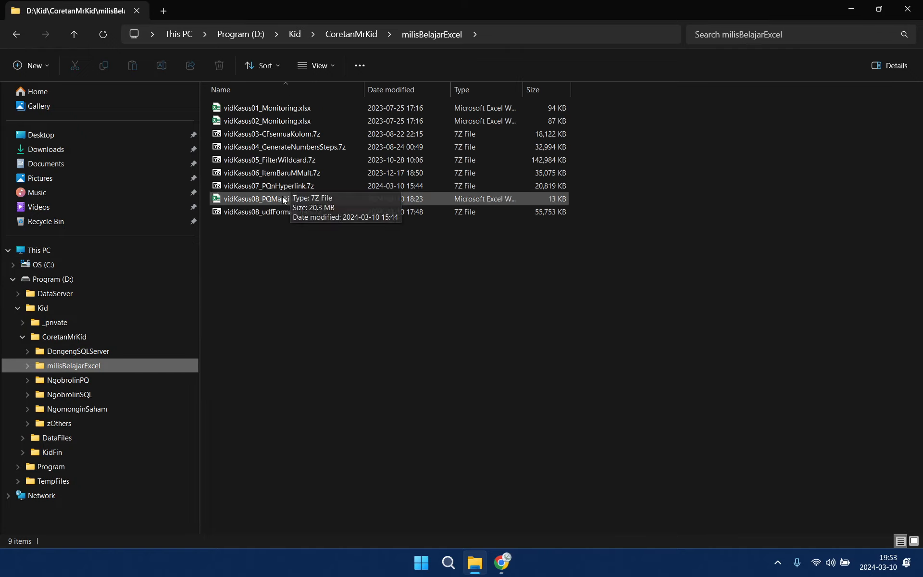
# Step: Rename vidKasus08_PQMaskingText.xlsx as vidKasus09_PQMaskingText.xlsx and open it in Excel
pyautogui.click(258, 200)
pyautogui.click(253, 200)
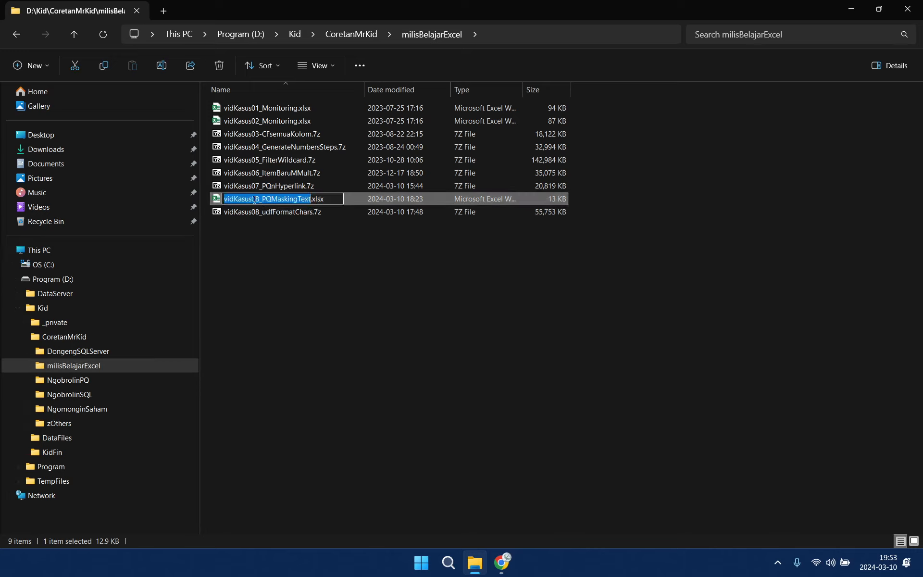
pyautogui.click(255, 200)
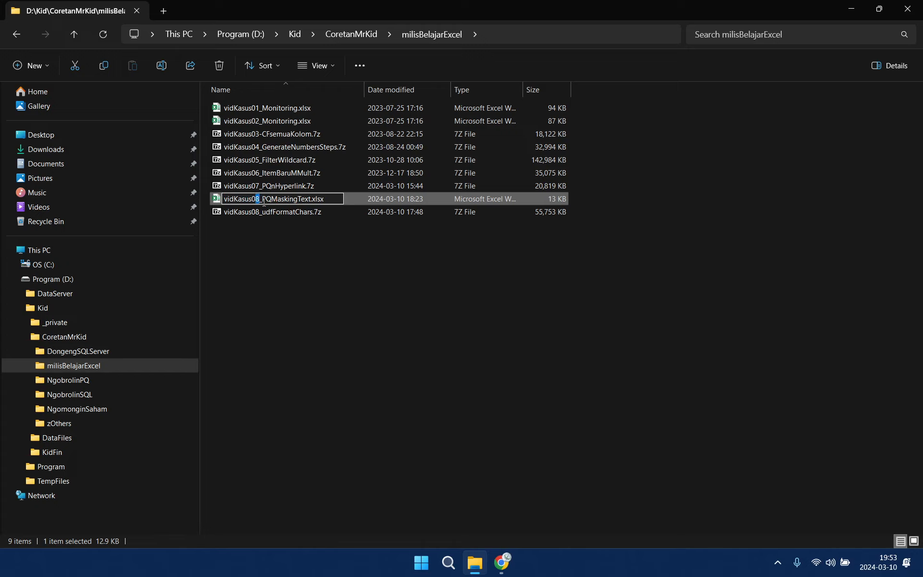
pyautogui.write('9')
pyautogui.press('Return')
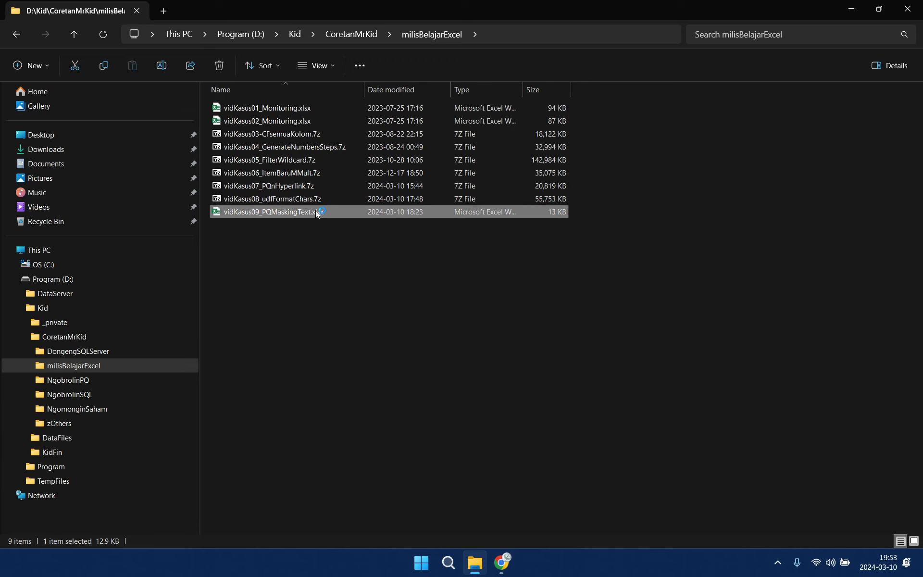
pyautogui.doubleClick(315, 211)
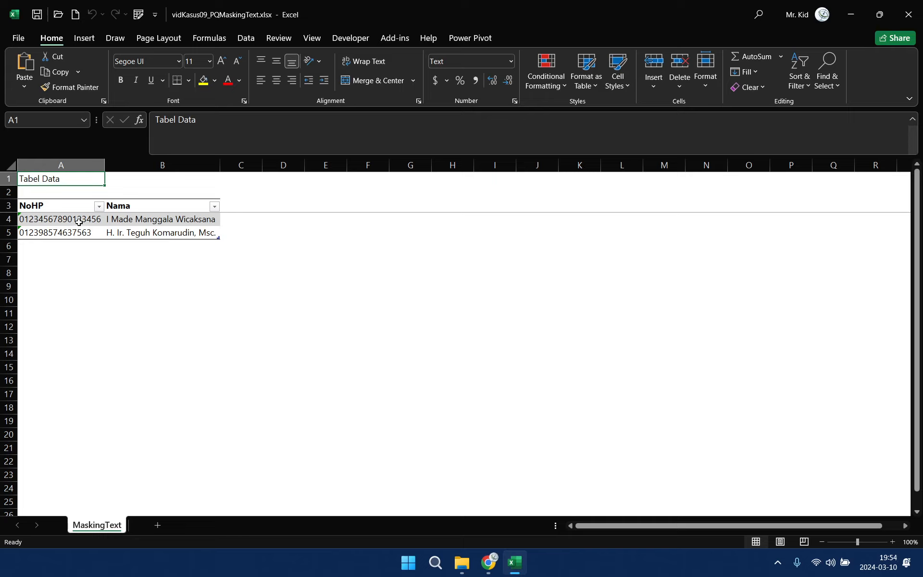
# Step: Review the data rows in the NoHP and Nama table and widen the NoHP column
pyautogui.moveTo(78, 219); pyautogui.dragTo(140, 235)
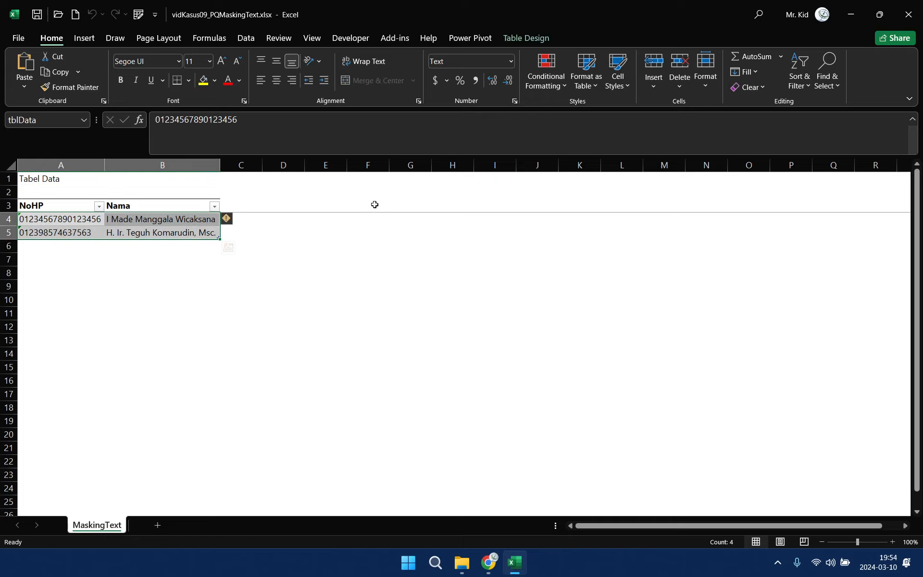
pyautogui.click(354, 202)
pyautogui.click(411, 202)
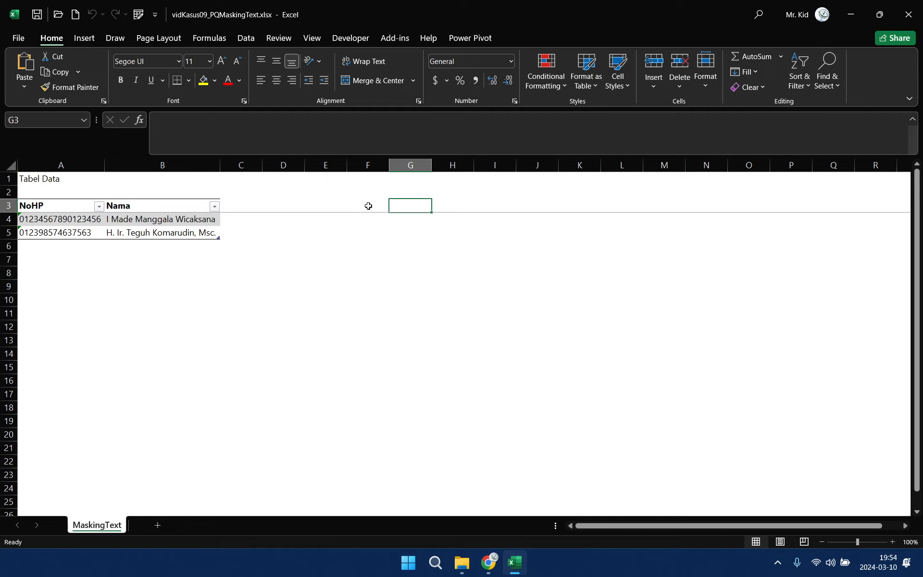
pyautogui.moveTo(88, 219); pyautogui.dragTo(149, 231)
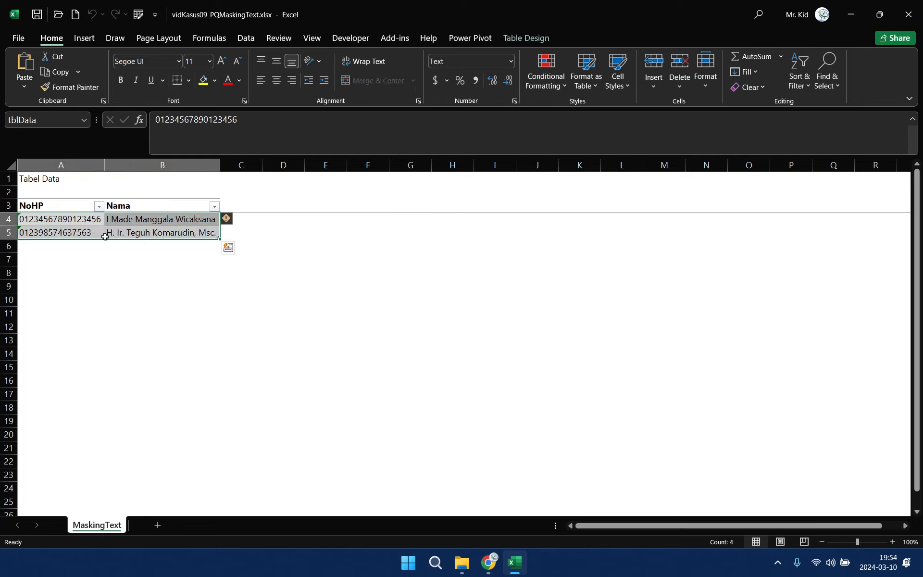
pyautogui.moveTo(74, 208); pyautogui.dragTo(74, 233)
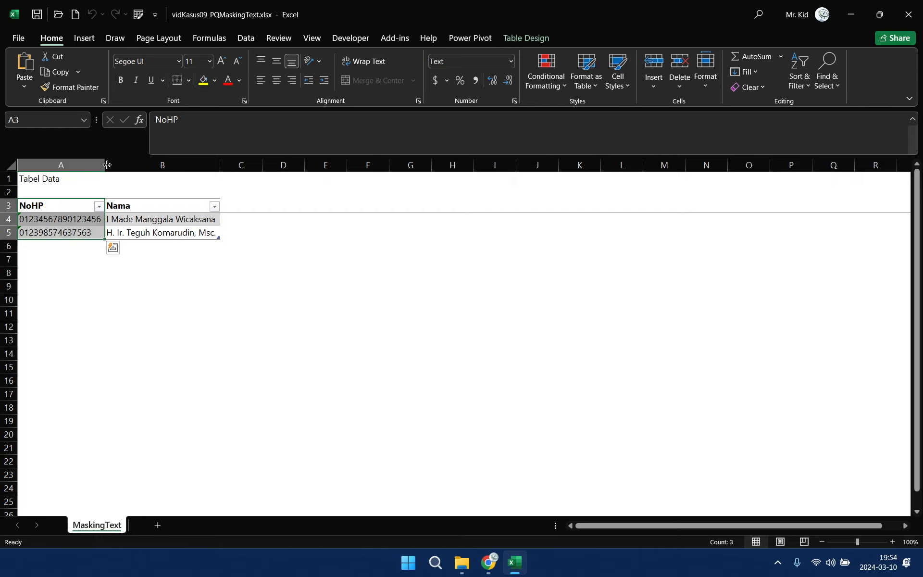
pyautogui.moveTo(105, 165); pyautogui.dragTo(135, 165)
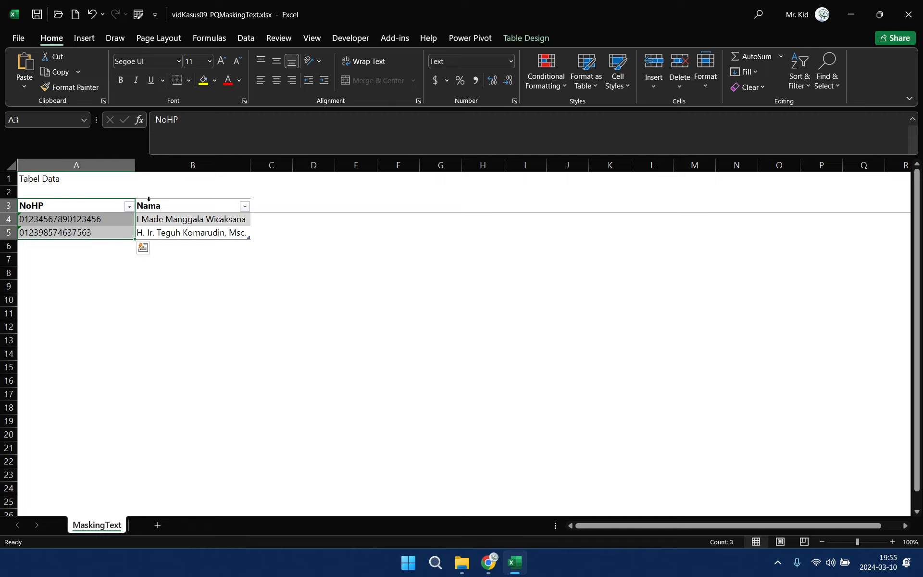
# Step: Check the data table's name and extent, and look through the workbook's existing queries and connections
pyautogui.click(112, 207)
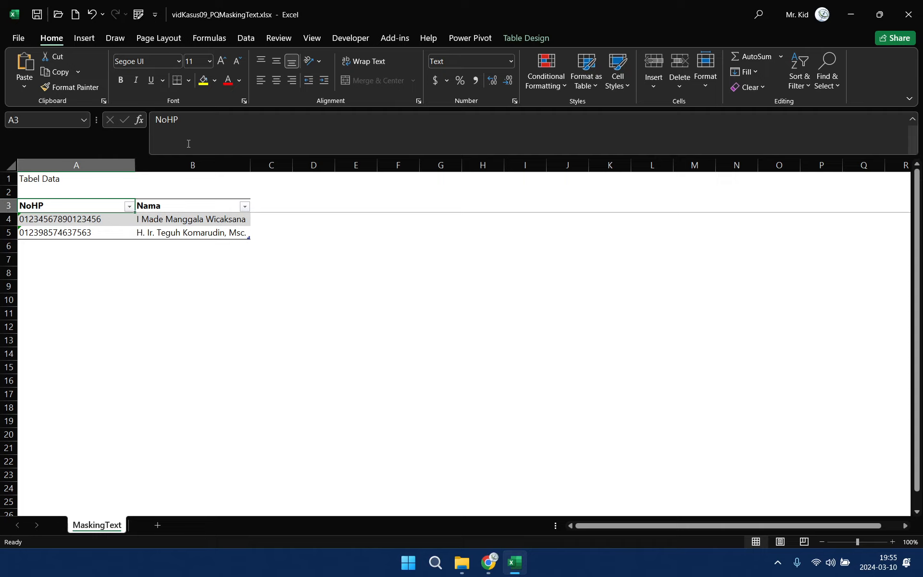
pyautogui.moveTo(111, 207); pyautogui.dragTo(187, 232)
pyautogui.click(526, 39)
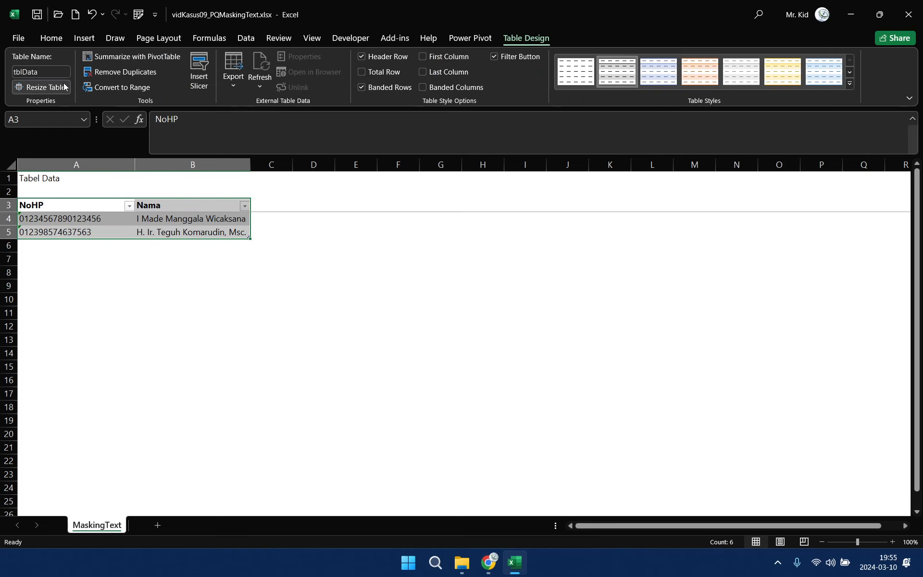
pyautogui.click(101, 206)
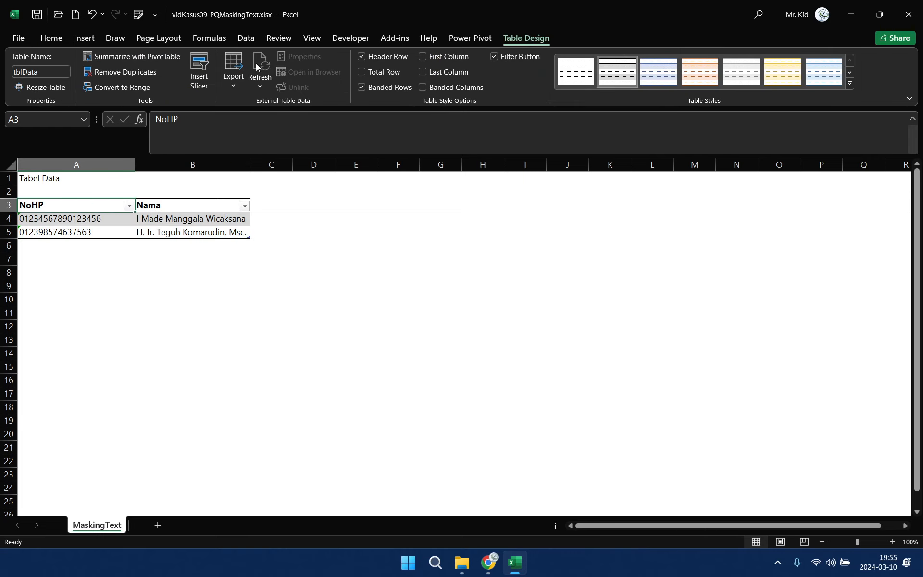
pyautogui.click(245, 38)
pyautogui.click(283, 56)
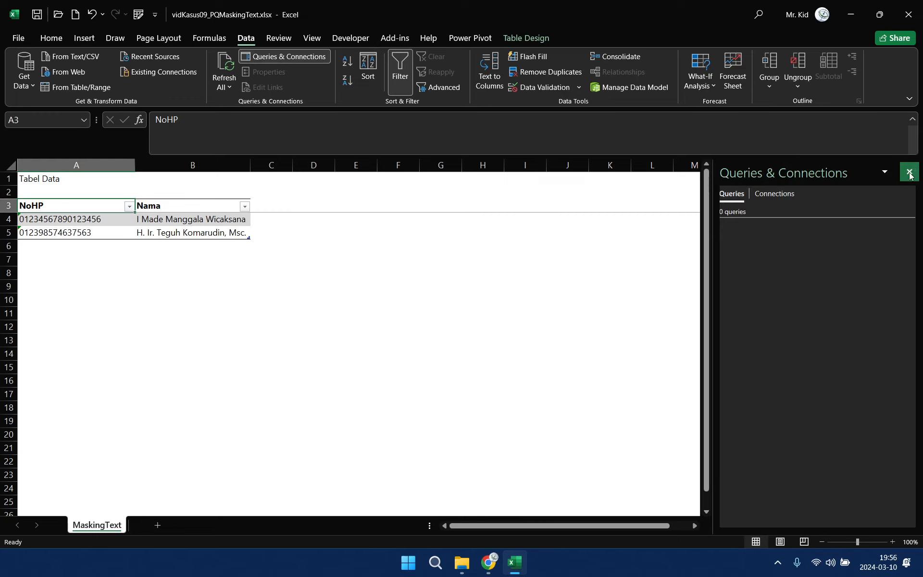
pyautogui.click(909, 172)
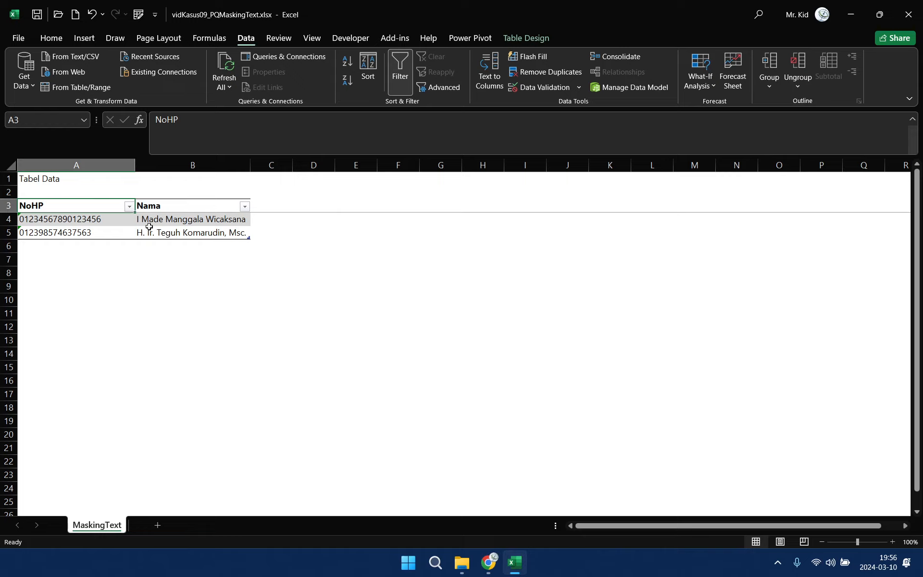
# Step: Load the NoHP and Nama table into the Power Query Editor as a new query
pyautogui.click(56, 39)
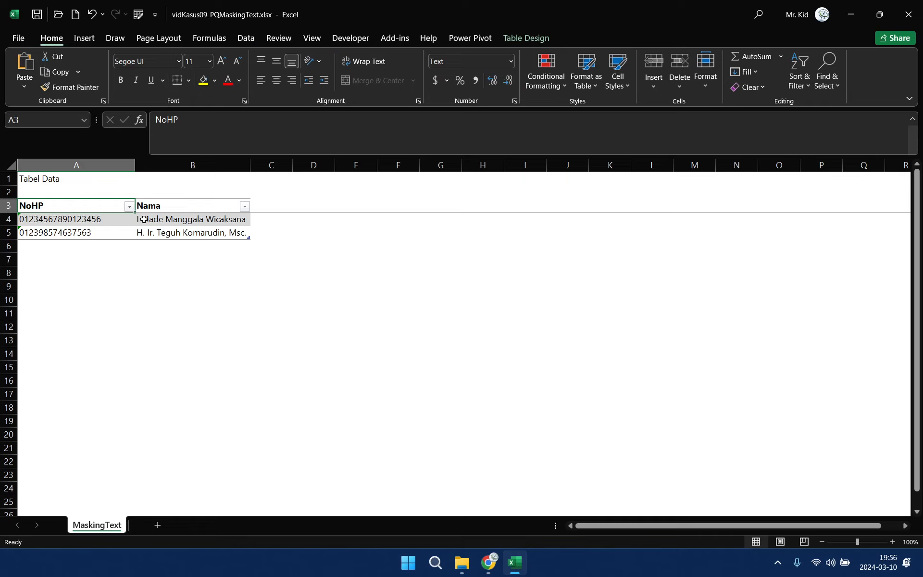
pyautogui.click(244, 37)
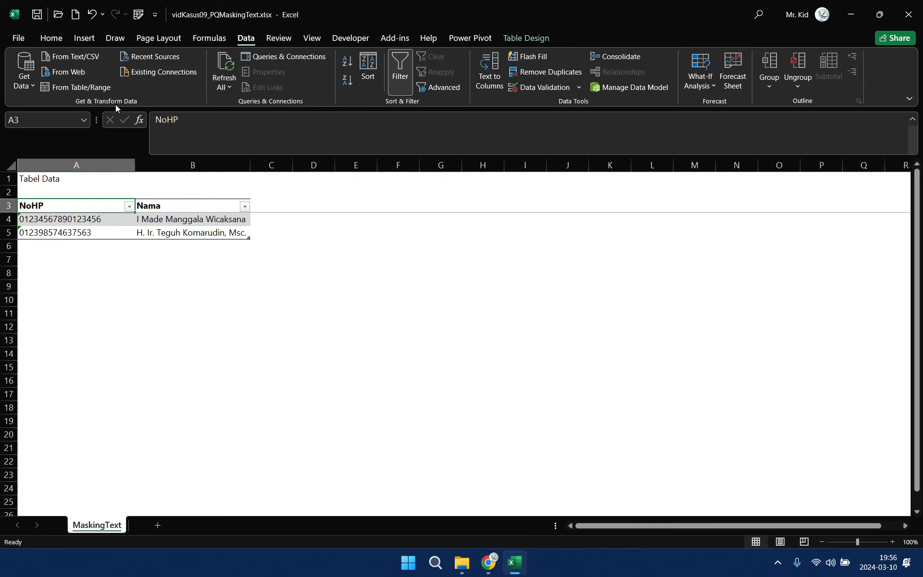
pyautogui.click(103, 88)
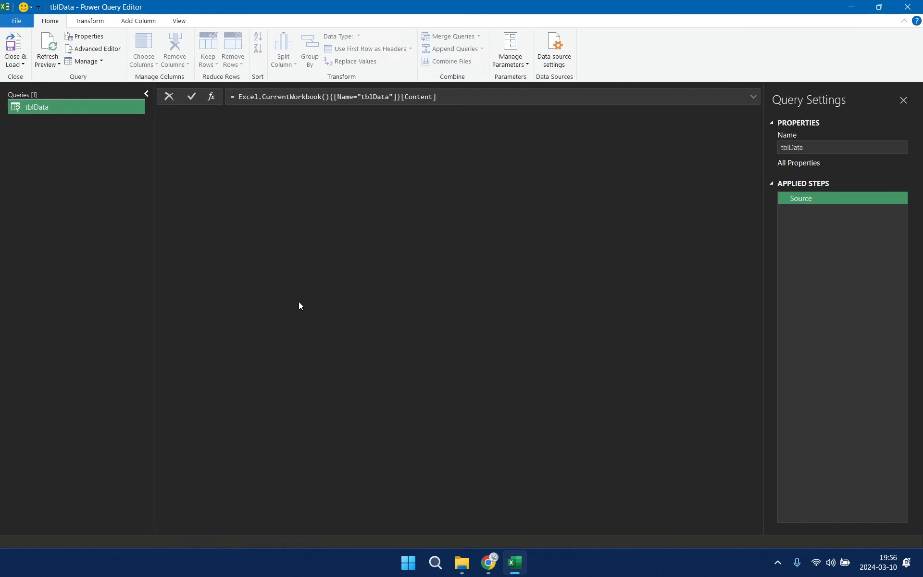
# Step: Rename the tblData query as qAdmin
pyautogui.rightClick(43, 106)
pyautogui.click(84, 157)
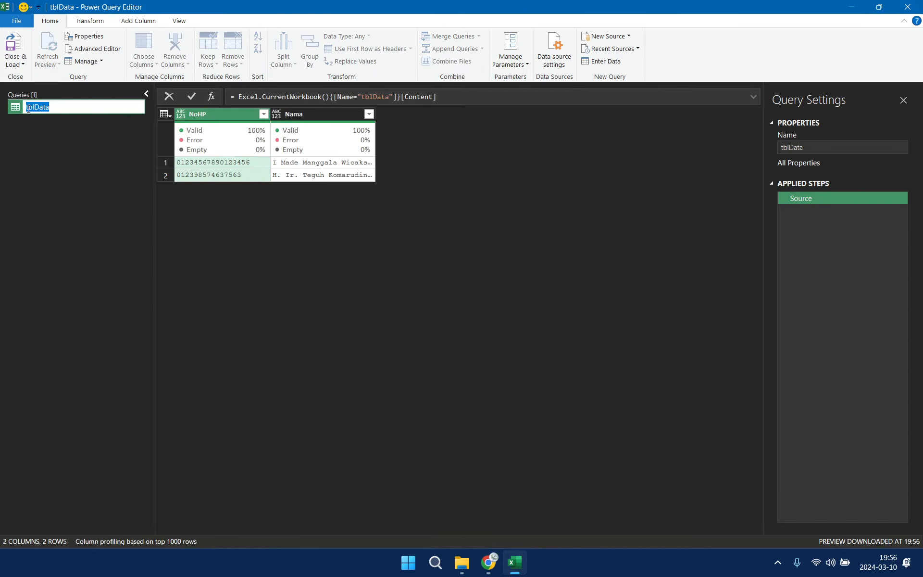
pyautogui.write('qAdmin')
pyautogui.press('Return')
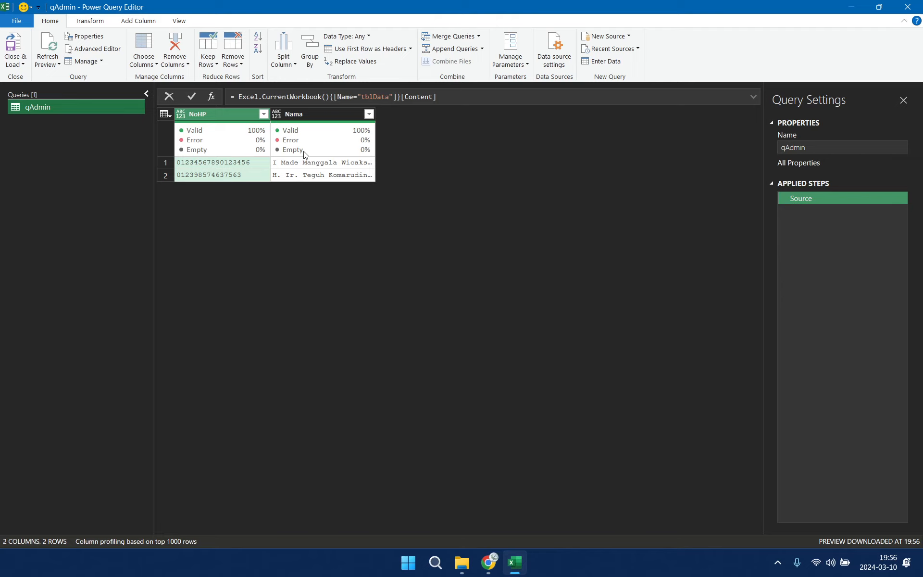
# Step: Set the data type of the NoHP and Nama columns to Text
pyautogui.keyDown('ctrl'); pyautogui.click(329, 113); pyautogui.keyUp('ctrl')
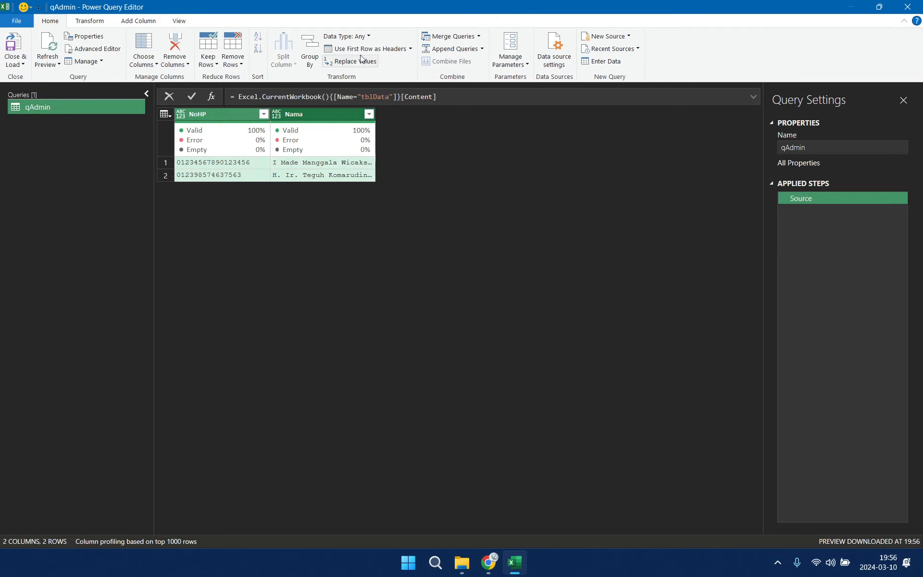
pyautogui.click(346, 36)
pyautogui.click(362, 169)
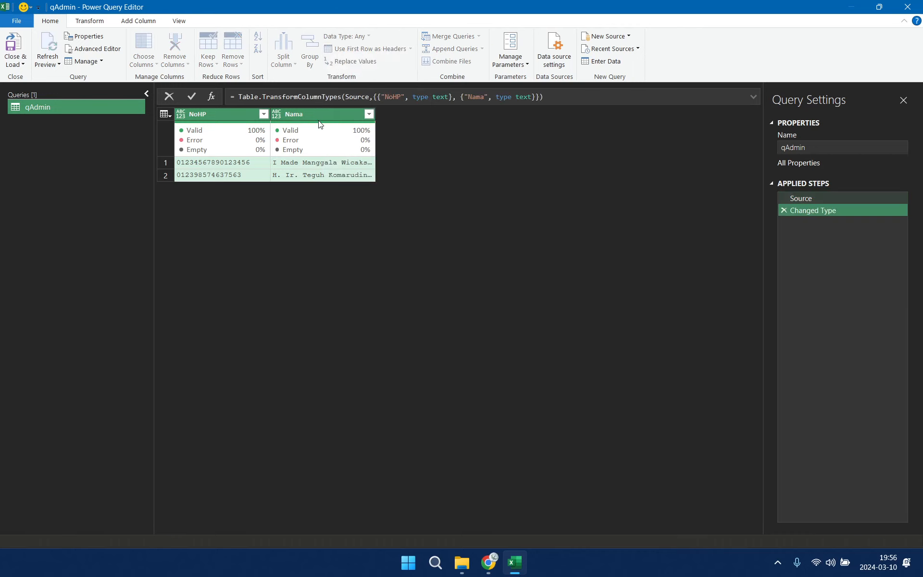
# Step: Add an index column that starts from 1 to the qAdmin query
pyautogui.click(139, 20)
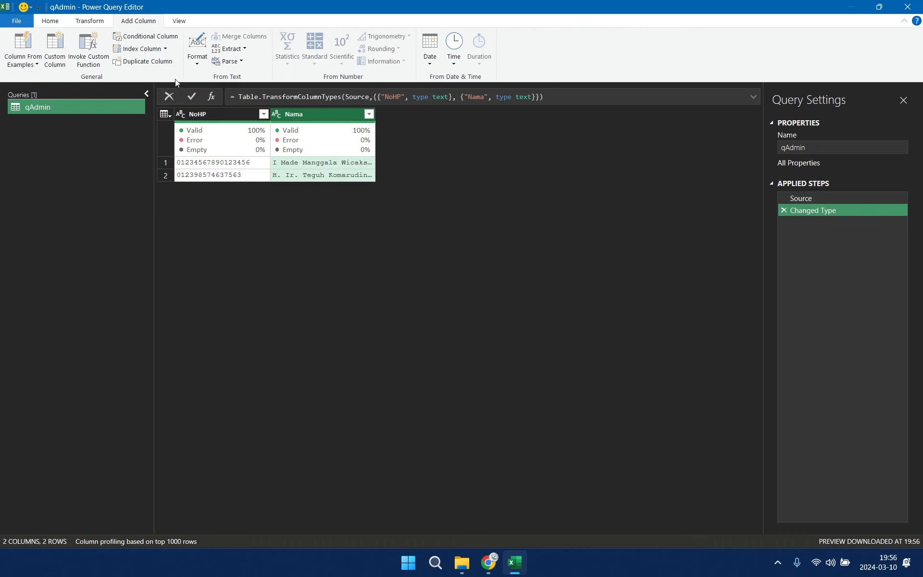
pyautogui.click(165, 49)
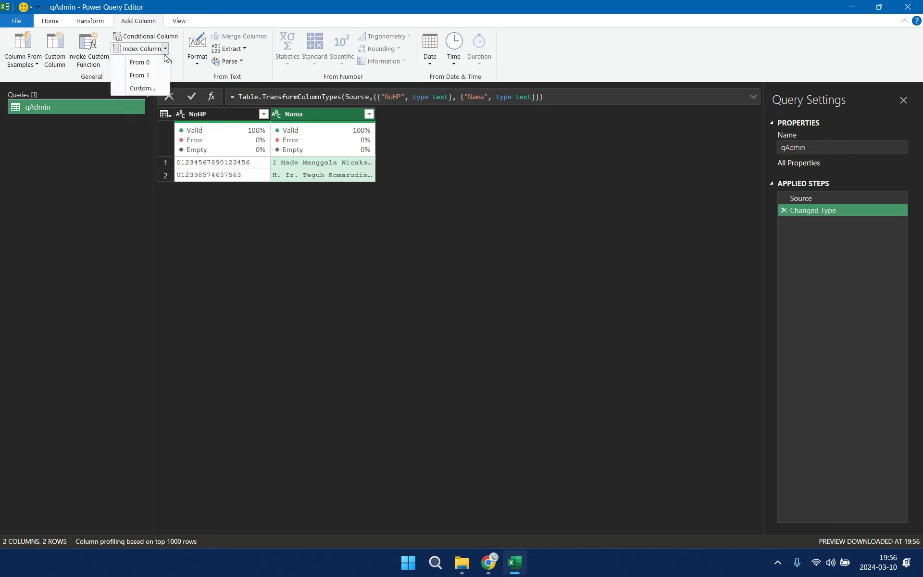
pyautogui.click(153, 78)
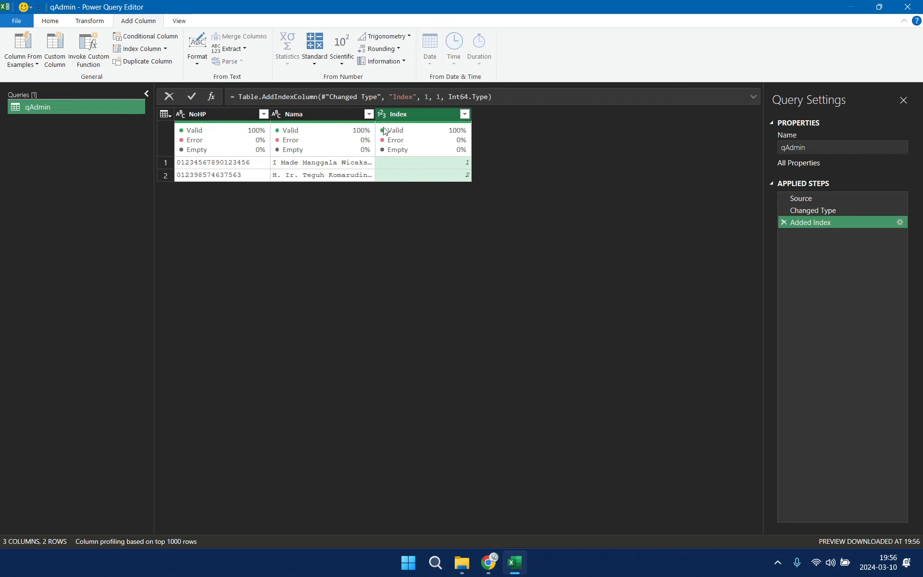
# Step: Rename the added index column to id within its step formula
pyautogui.click(402, 97)
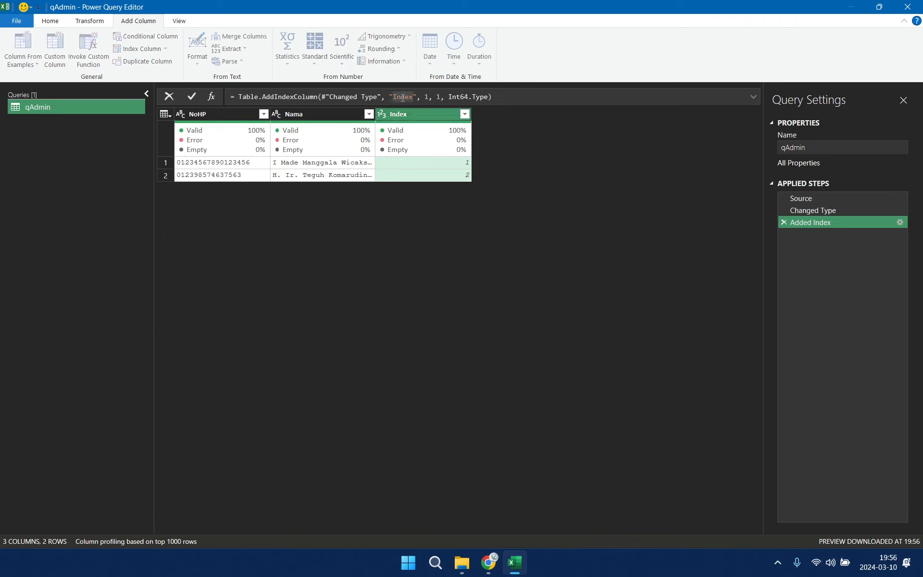
pyautogui.write('id')
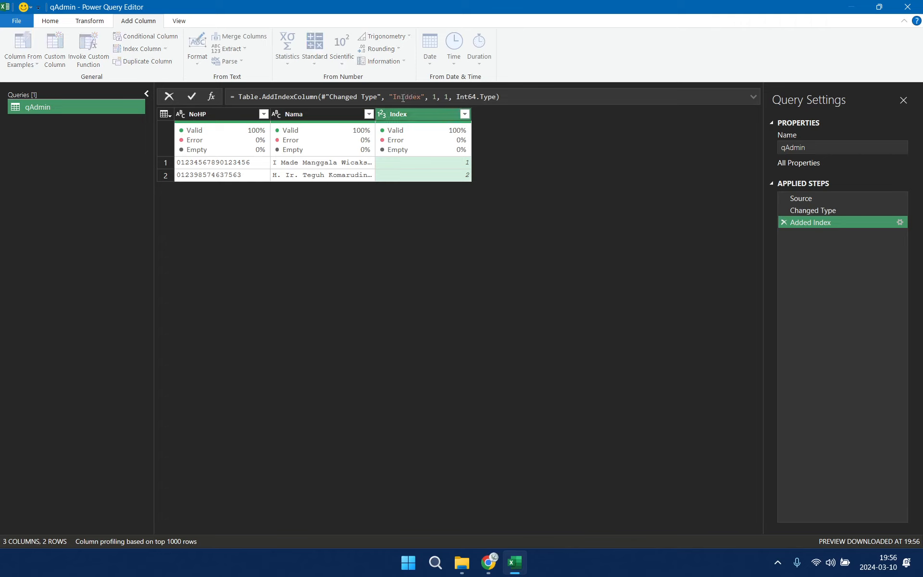
pyautogui.doubleClick(410, 98)
pyautogui.write('id')
pyautogui.press('Return')
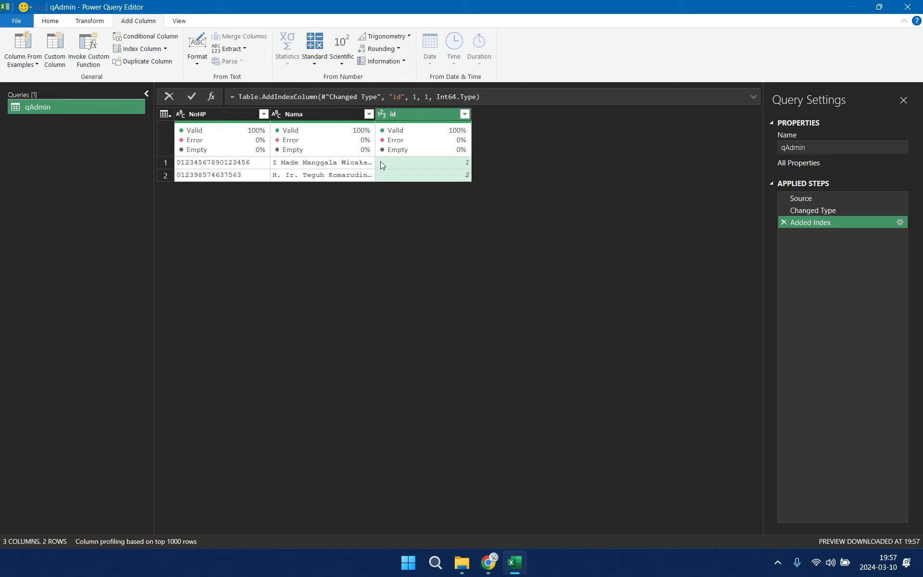
# Step: Trim the text in the NoHP column
pyautogui.click(237, 116)
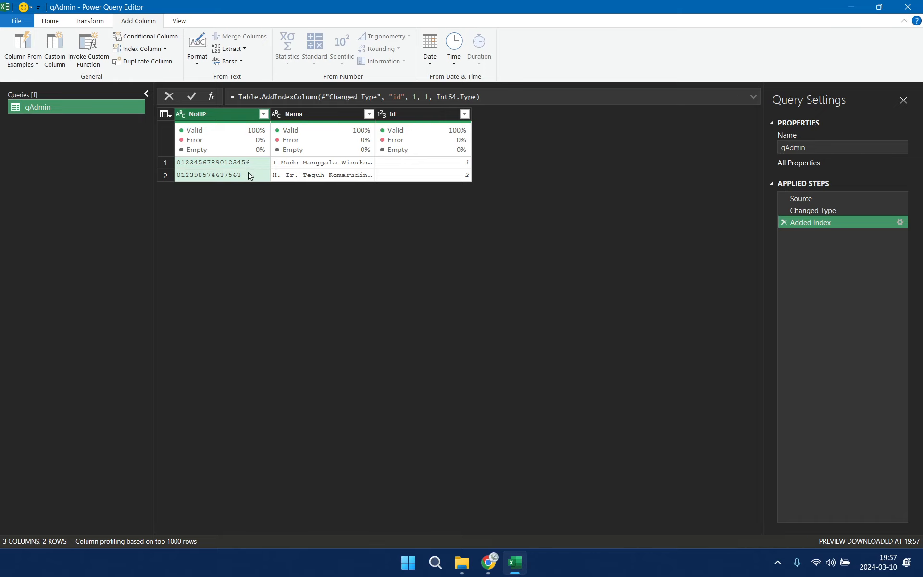
pyautogui.rightClick(239, 114)
pyautogui.moveTo(310, 230)
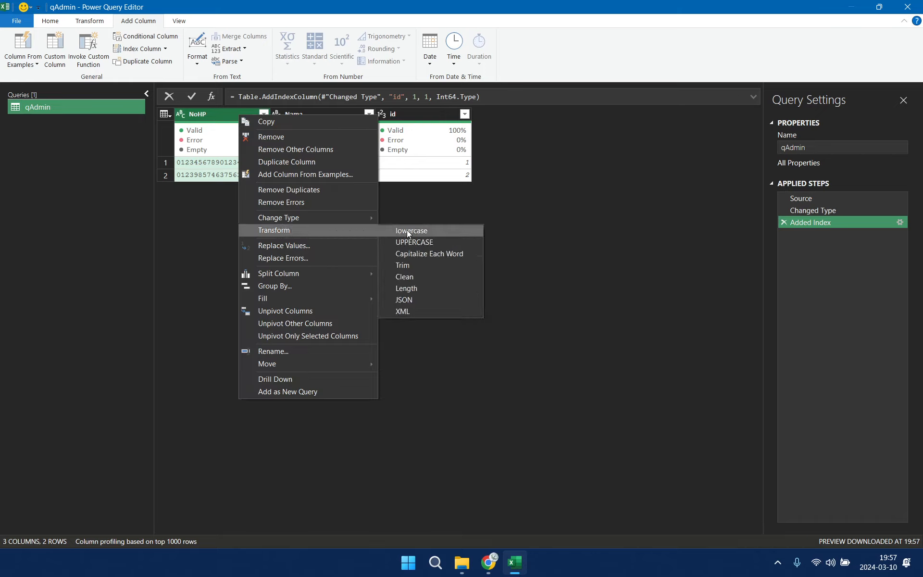
pyautogui.click(425, 264)
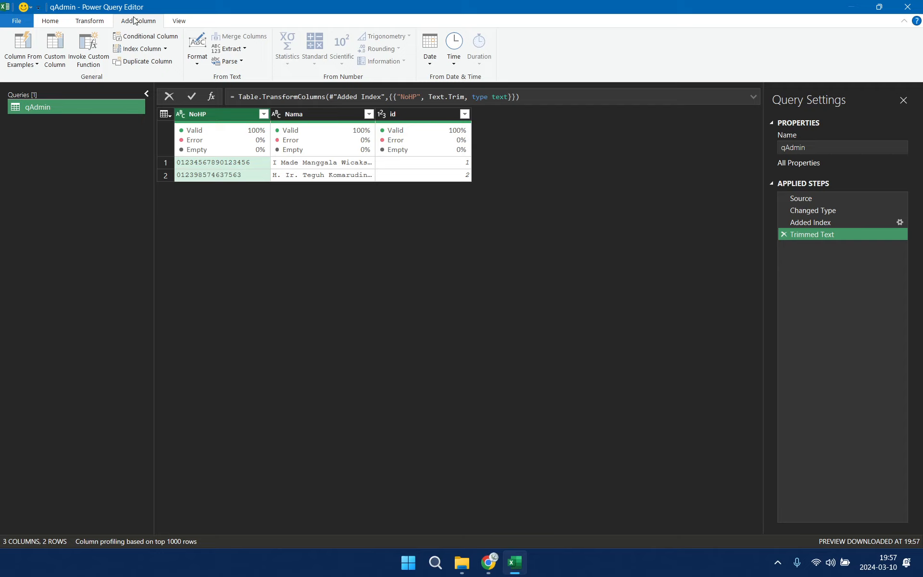
# Step: Add a column with the text length of NoHP and name it lenHP in its step formula
pyautogui.click(244, 49)
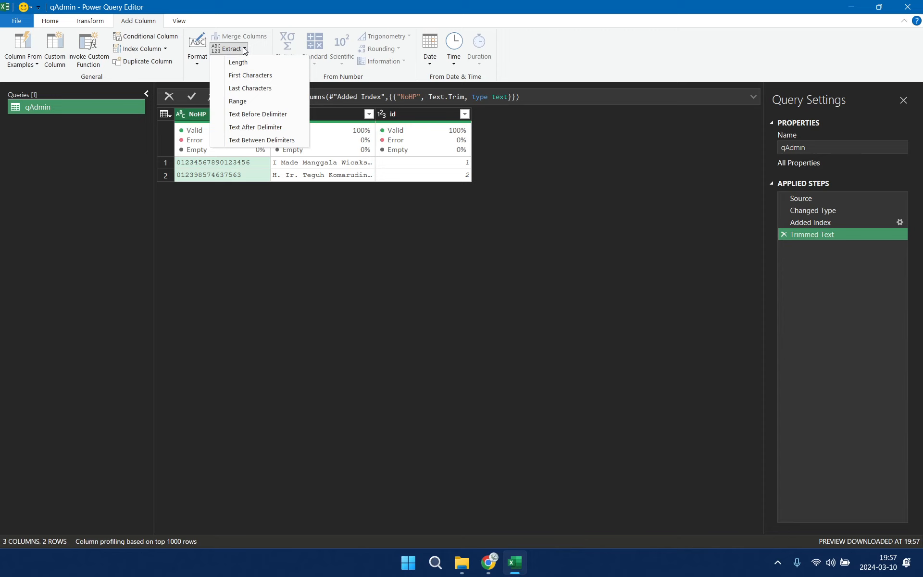
pyautogui.click(243, 63)
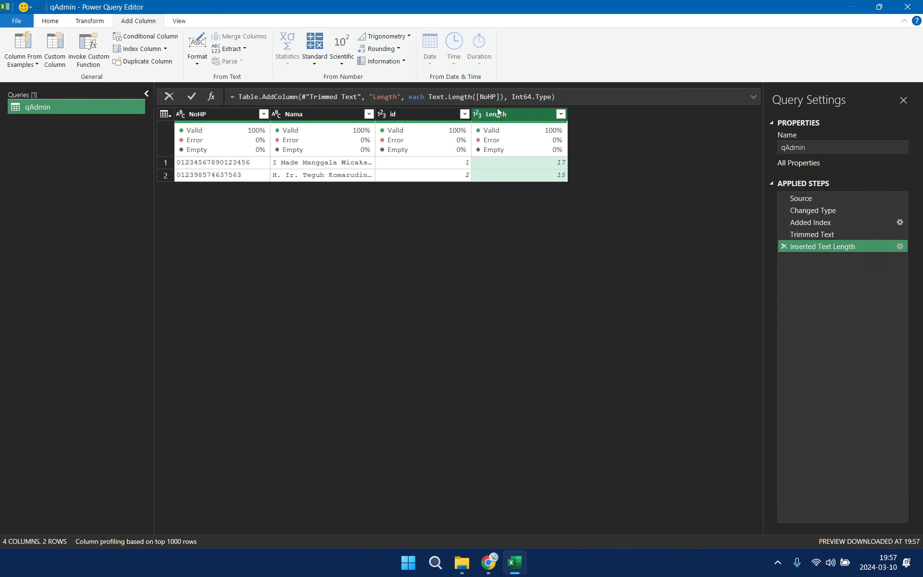
pyautogui.click(387, 97)
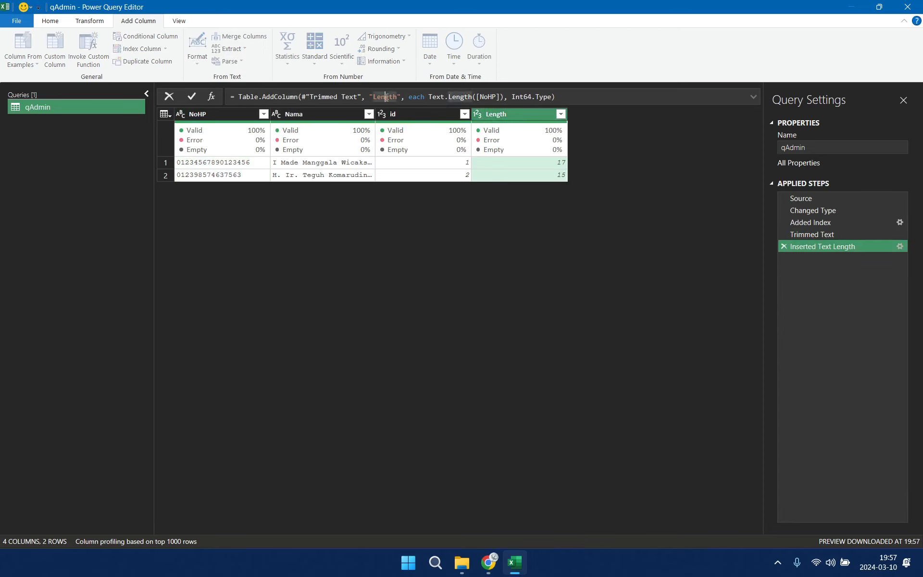
pyautogui.write('lenHP')
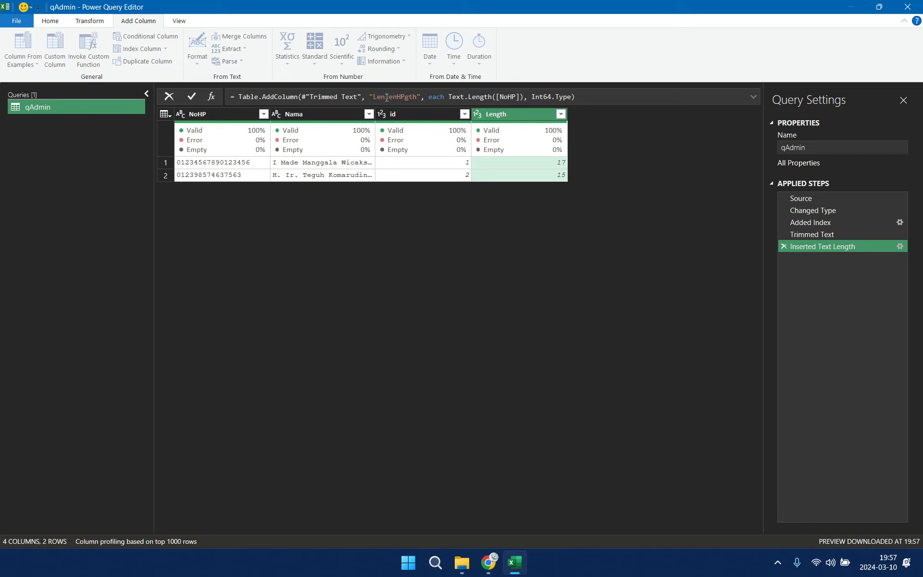
pyautogui.click(387, 97)
pyautogui.write('l')
pyautogui.press('BackSpace')
pyautogui.press('Delete')
pyautogui.press('Delete')
pyautogui.press('Delete')
pyautogui.press('Delete')
pyautogui.press('Delete')
pyautogui.press('Delete')
pyautogui.press('Delete')
pyautogui.press('Delete')
pyautogui.write('HP')
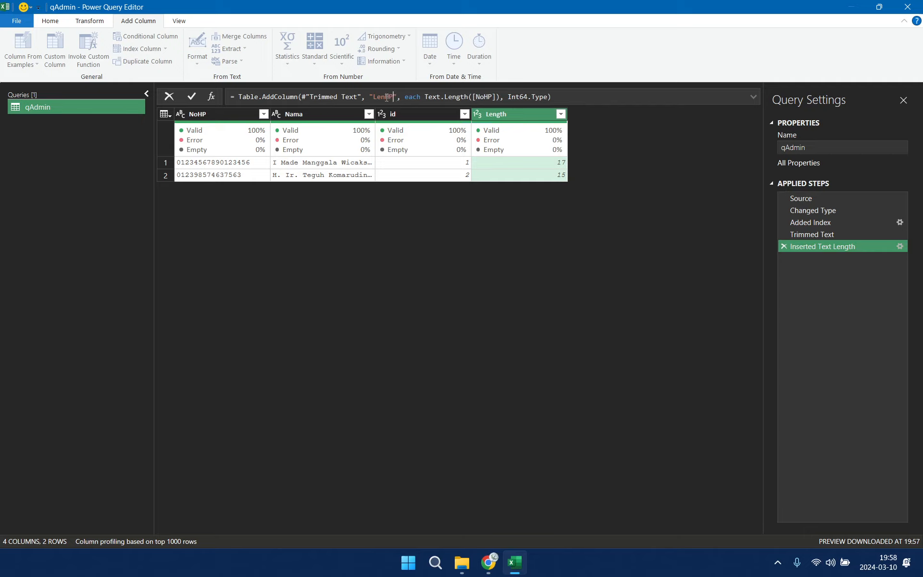
pyautogui.click(378, 98)
pyautogui.press('BackSpace')
pyautogui.write('l')
pyautogui.press('Return')
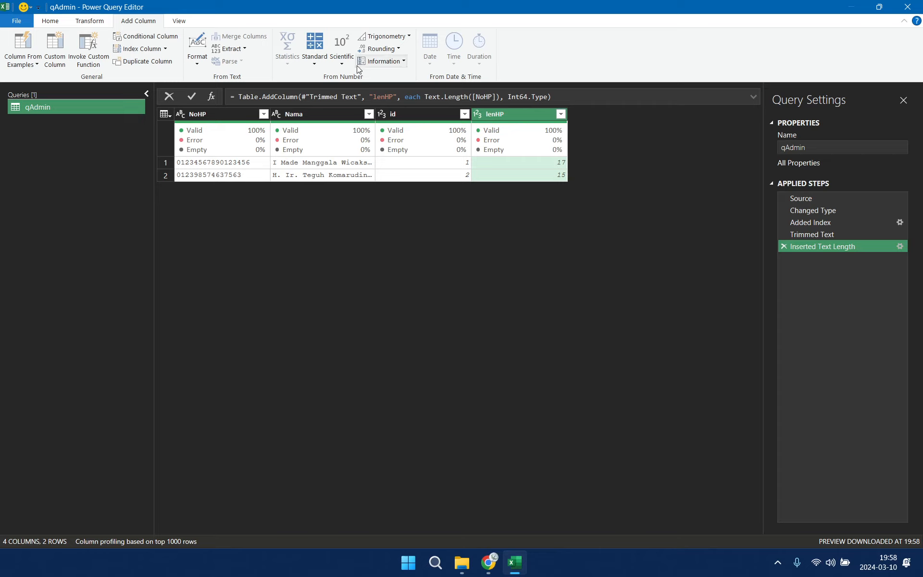
# Step: Add a column that subtracts 7 from the lenHP values
pyautogui.click(320, 65)
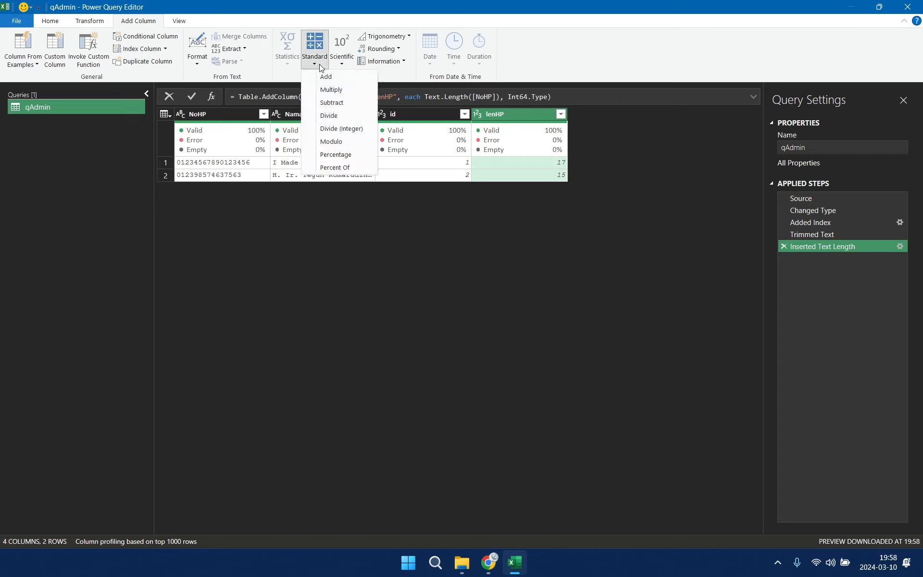
pyautogui.click(347, 102)
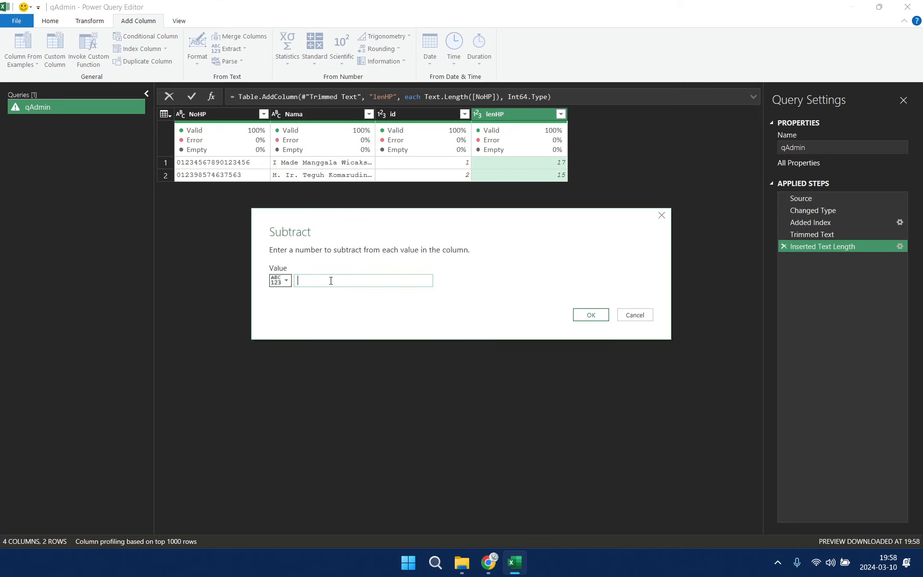
pyautogui.write('7')
pyautogui.click(590, 315)
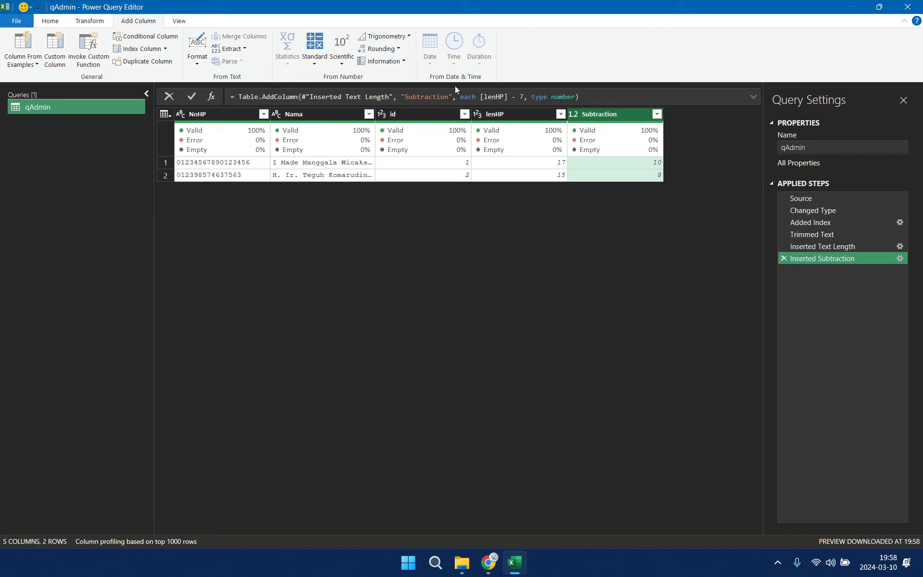
# Step: Examine the subtraction formula and compare its results with the NoHP values in both rows
pyautogui.moveTo(481, 96); pyautogui.dragTo(525, 95)
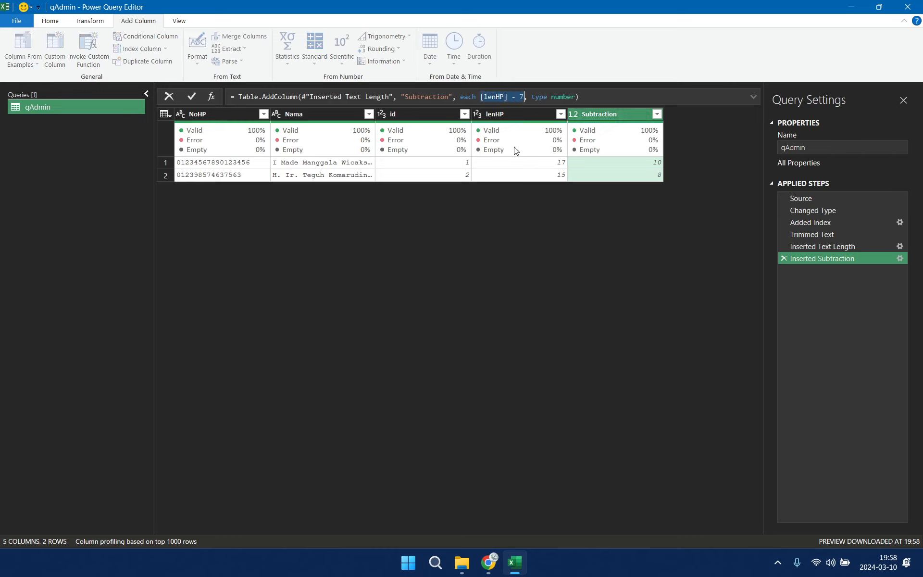
pyautogui.click(632, 164)
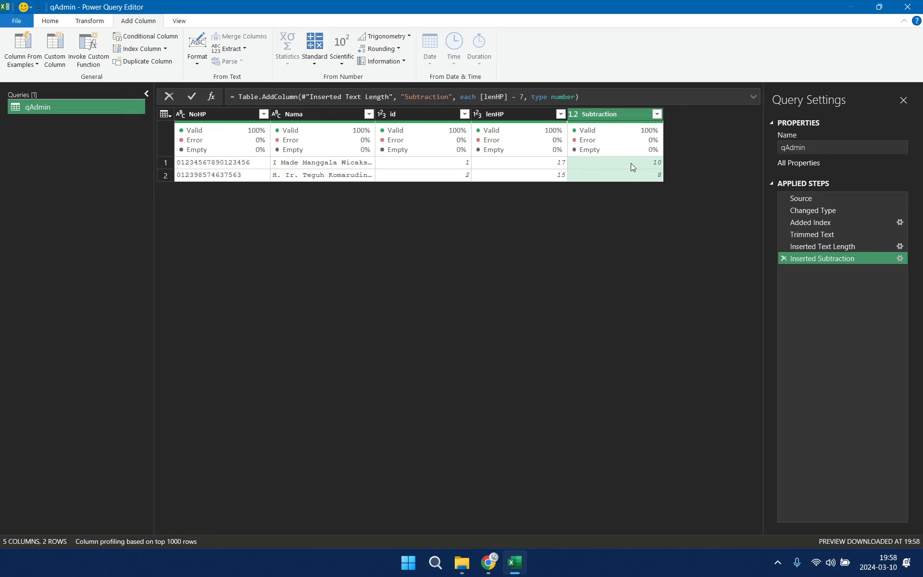
pyautogui.click(631, 163)
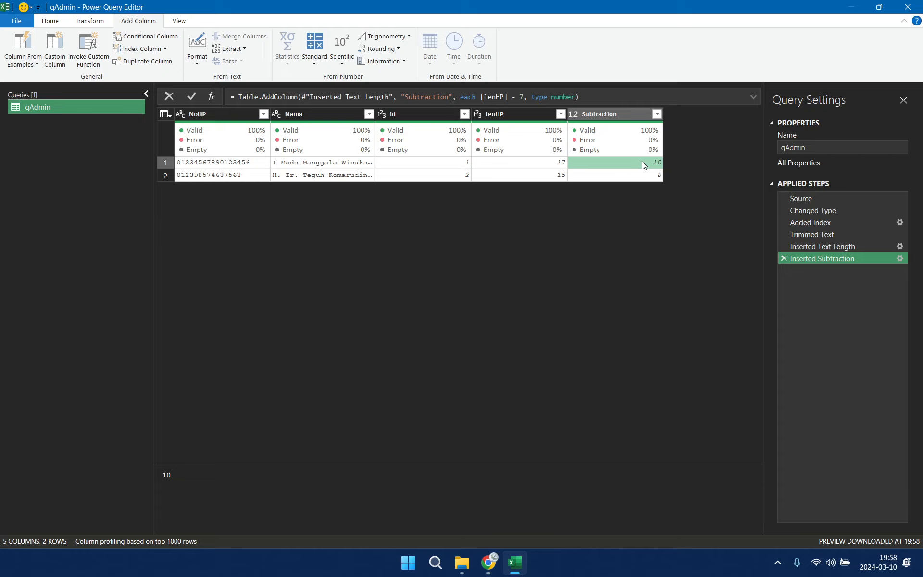
pyautogui.click(639, 174)
pyautogui.click(644, 162)
pyautogui.click(243, 164)
pyautogui.click(241, 175)
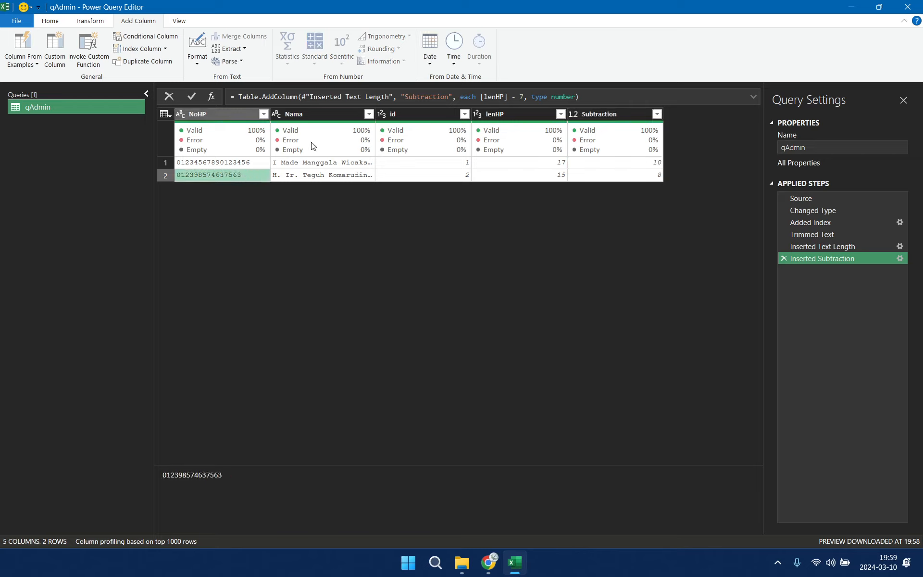
# Step: Add a column extracting the first 5 characters of NoHP
pyautogui.click(242, 115)
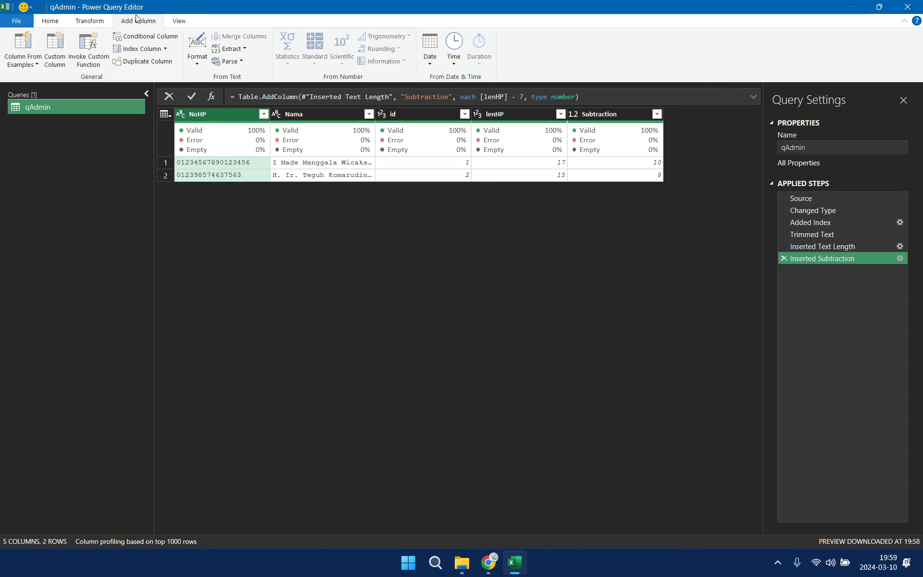
pyautogui.click(245, 50)
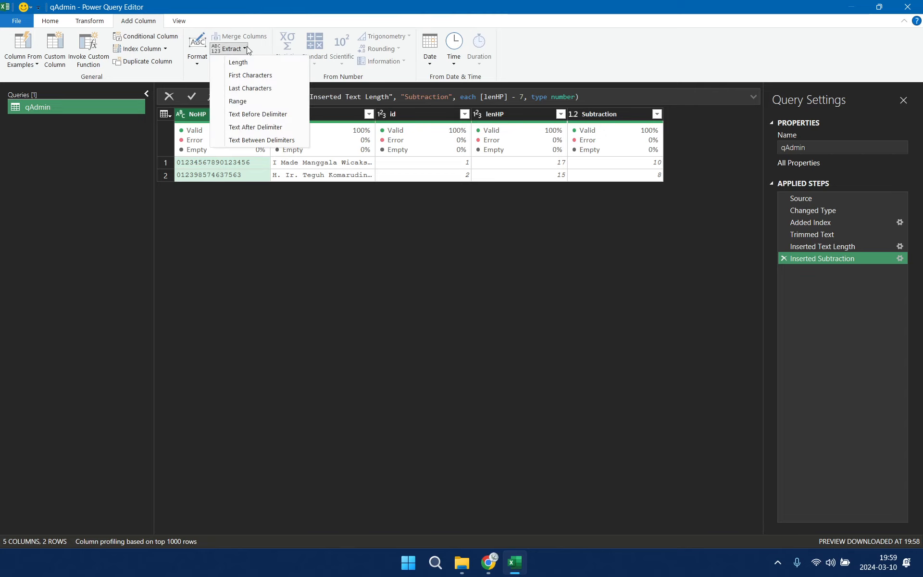
pyautogui.click(251, 77)
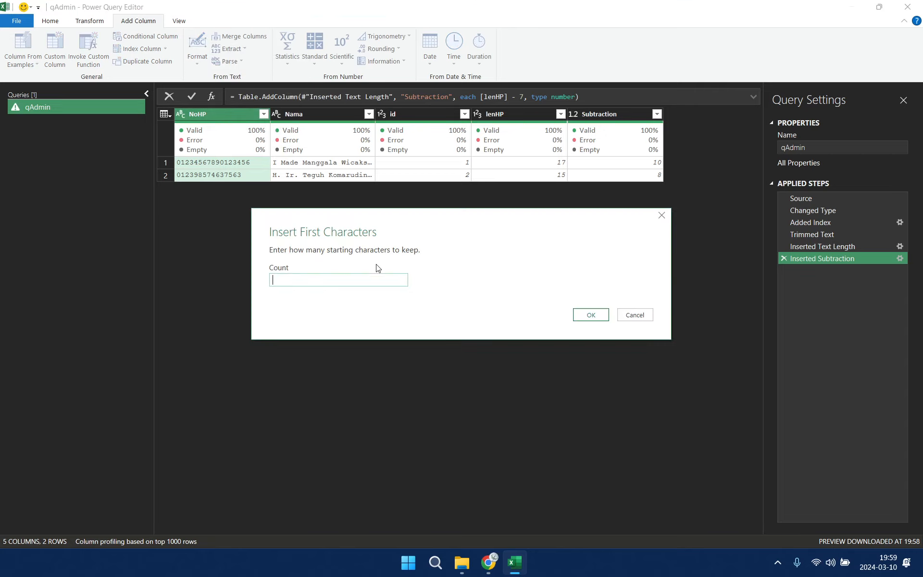
pyautogui.write('5')
pyautogui.click(591, 314)
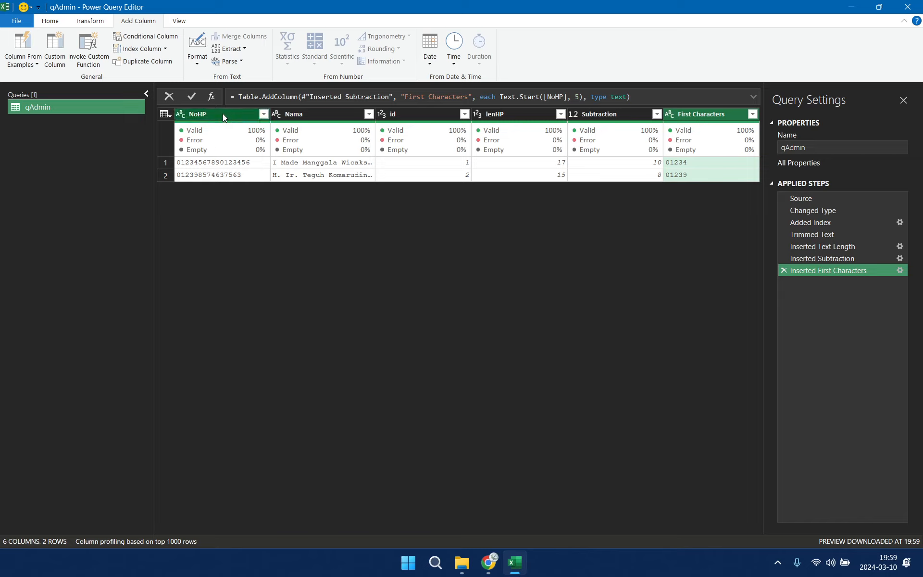
pyautogui.click(245, 50)
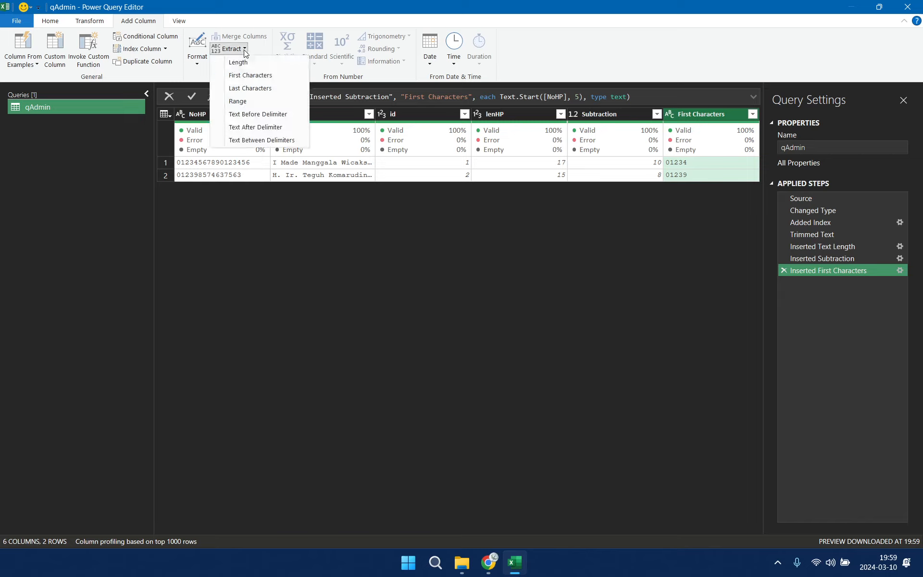
pyautogui.click(253, 89)
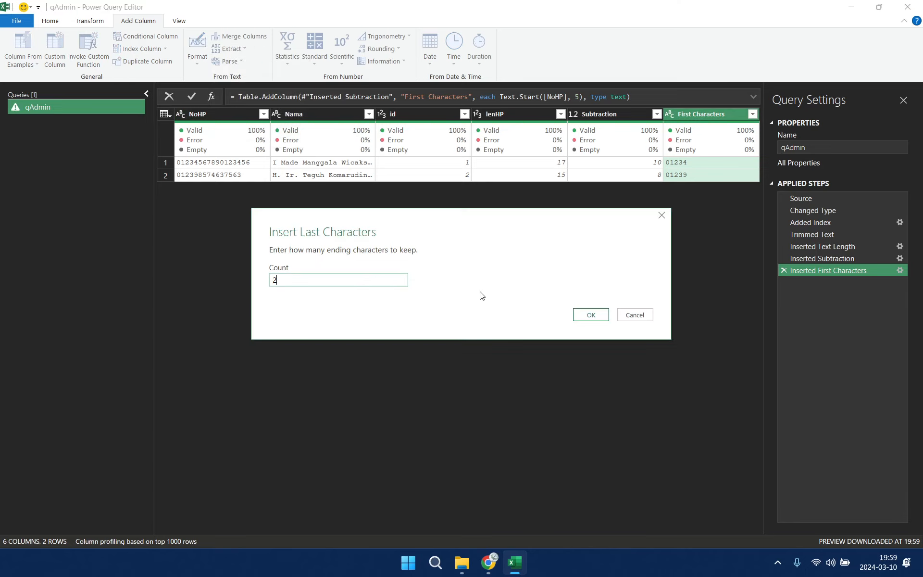
pyautogui.click(582, 315)
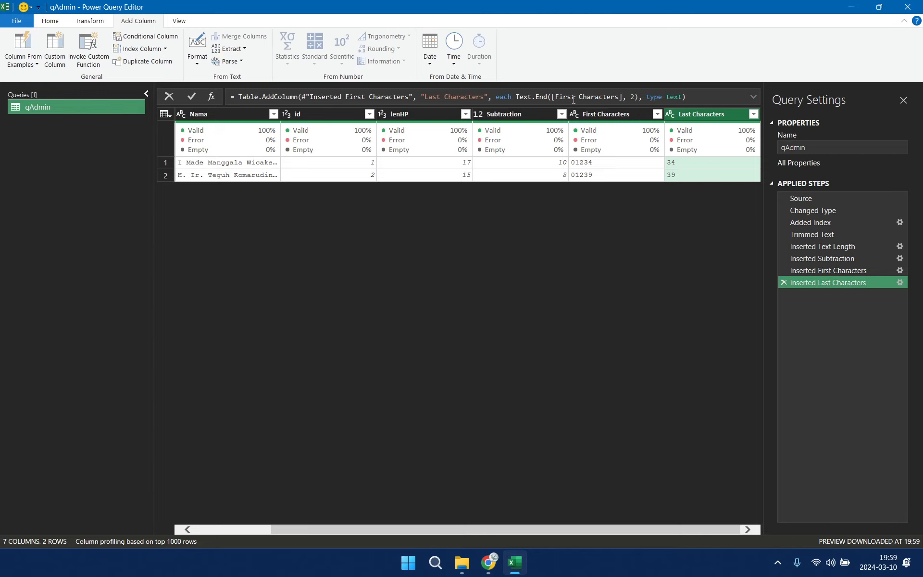
pyautogui.click(783, 282)
# Step: Add a column extracting the last 2 characters of NoHP
pyautogui.doubleClick(234, 114)
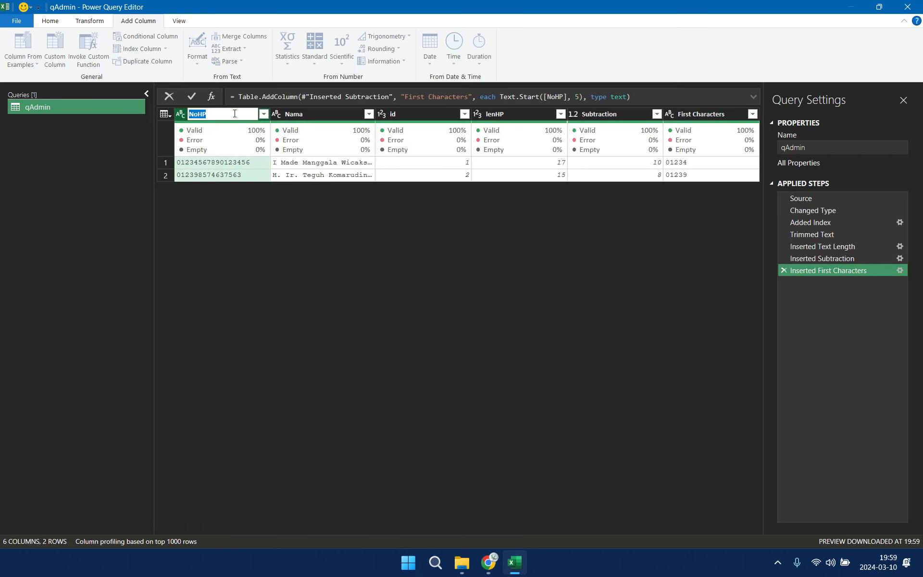
pyautogui.click(229, 136)
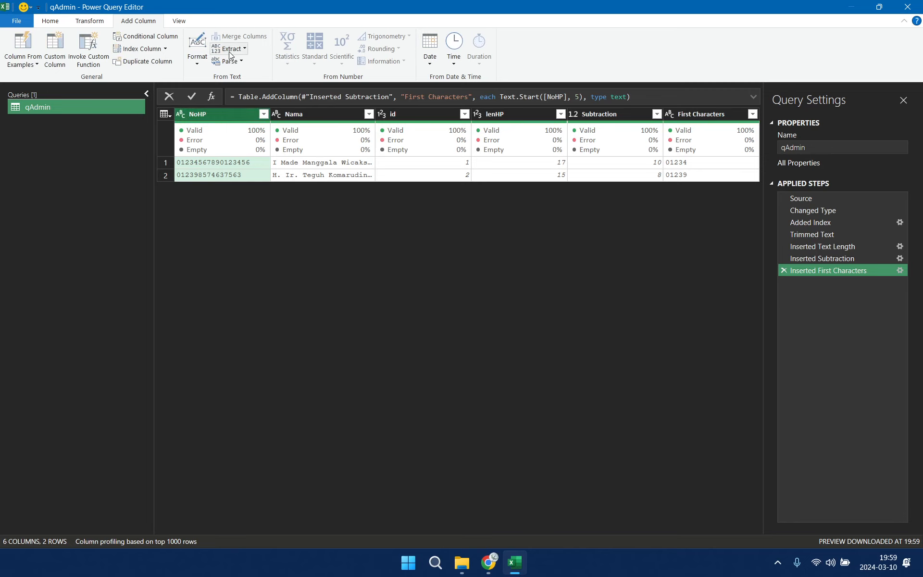
pyautogui.click(230, 50)
pyautogui.click(234, 88)
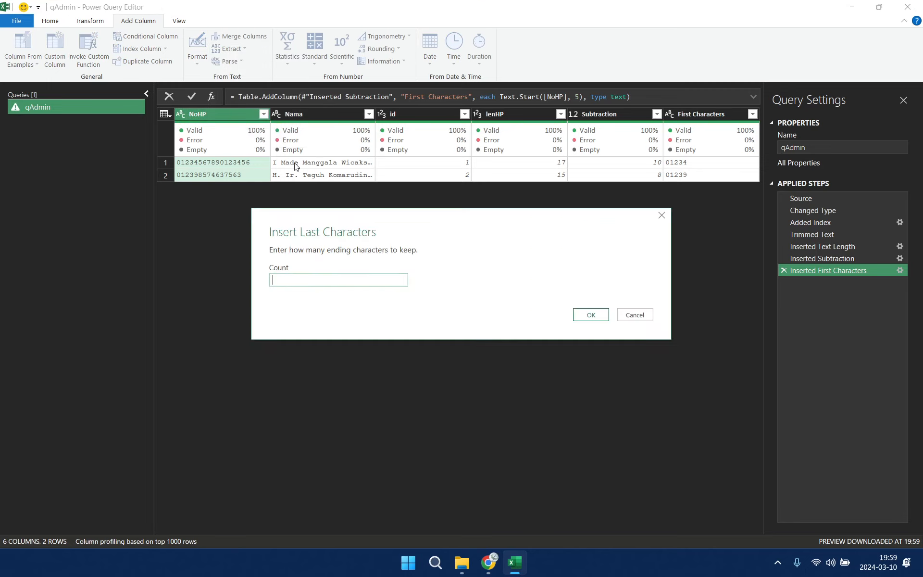
pyautogui.write('2')
pyautogui.click(591, 315)
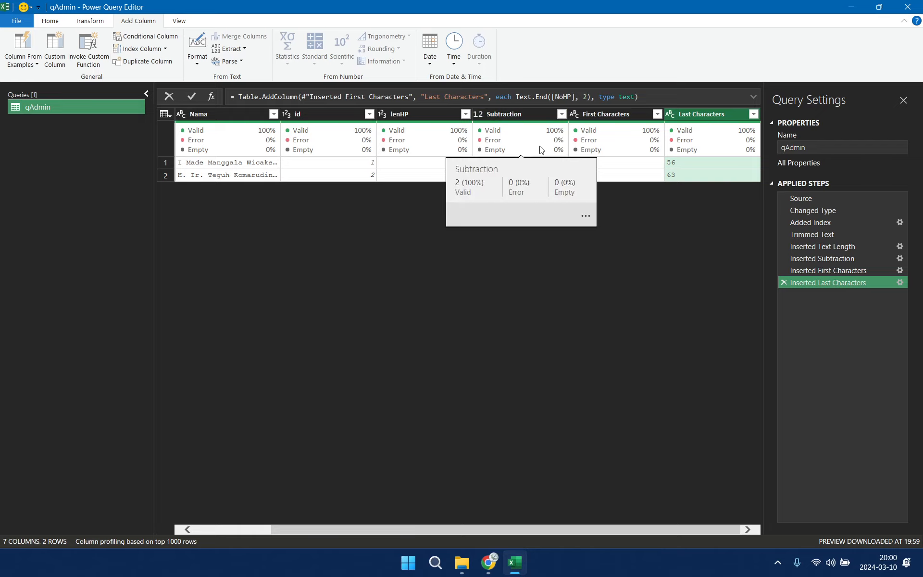
# Step: Check the inserted subtraction step, return to the last applied step, and start a custom column named Masking
pyautogui.click(835, 260)
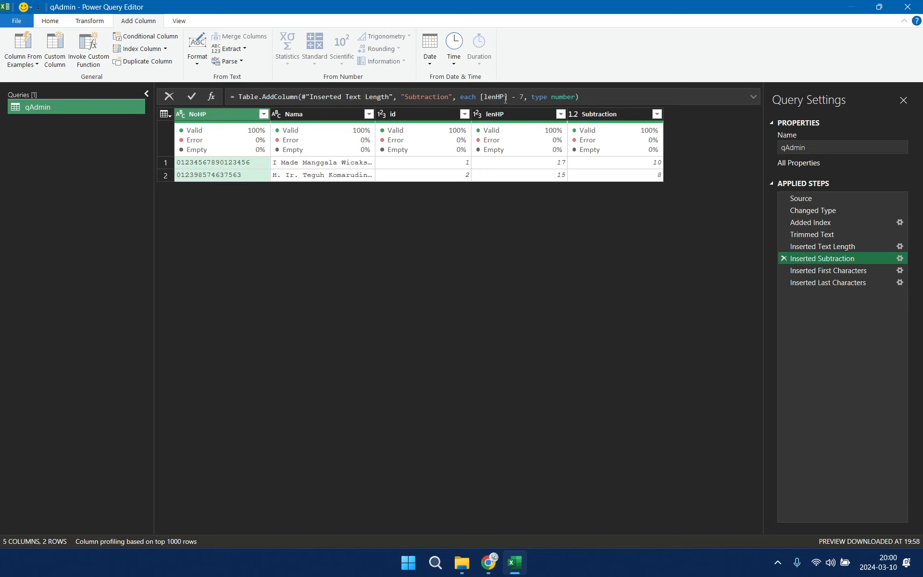
pyautogui.click(838, 283)
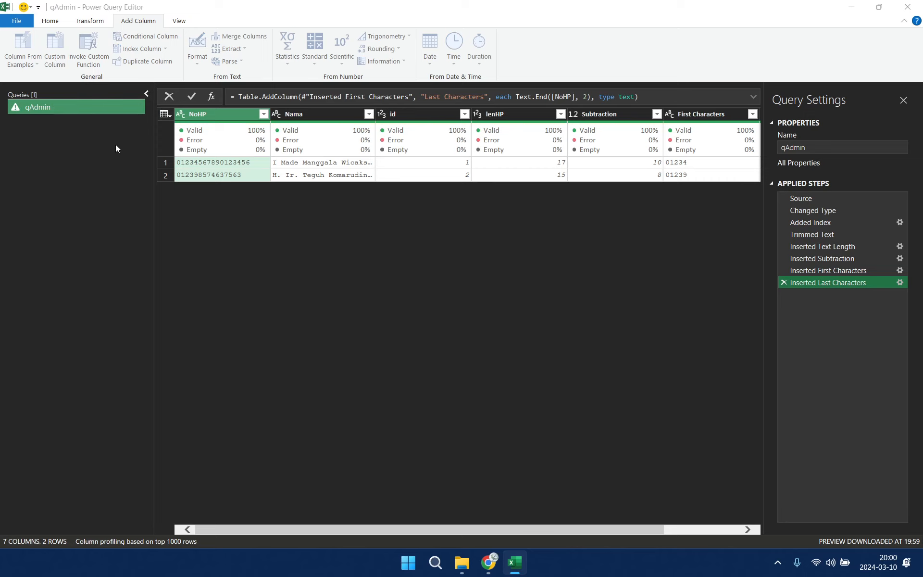
pyautogui.click(663, 151)
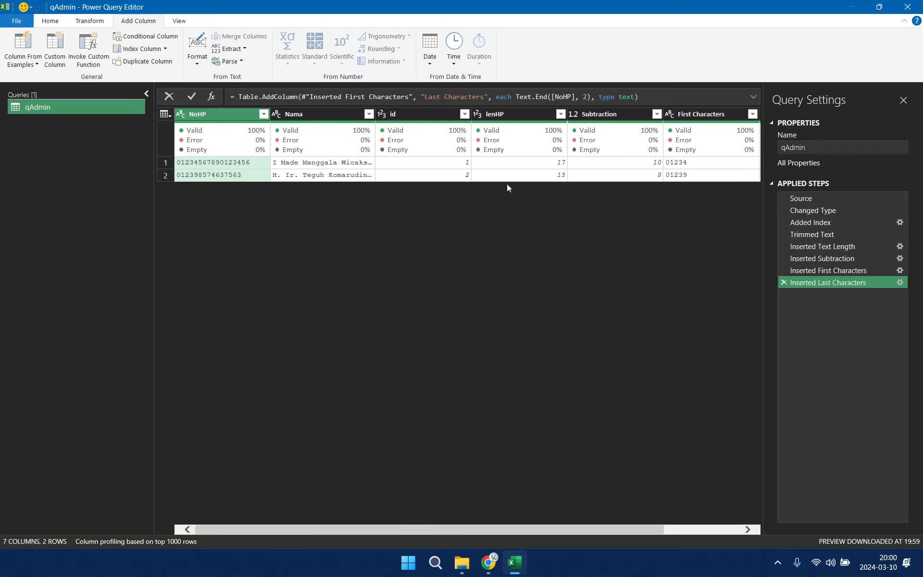
pyautogui.click(52, 55)
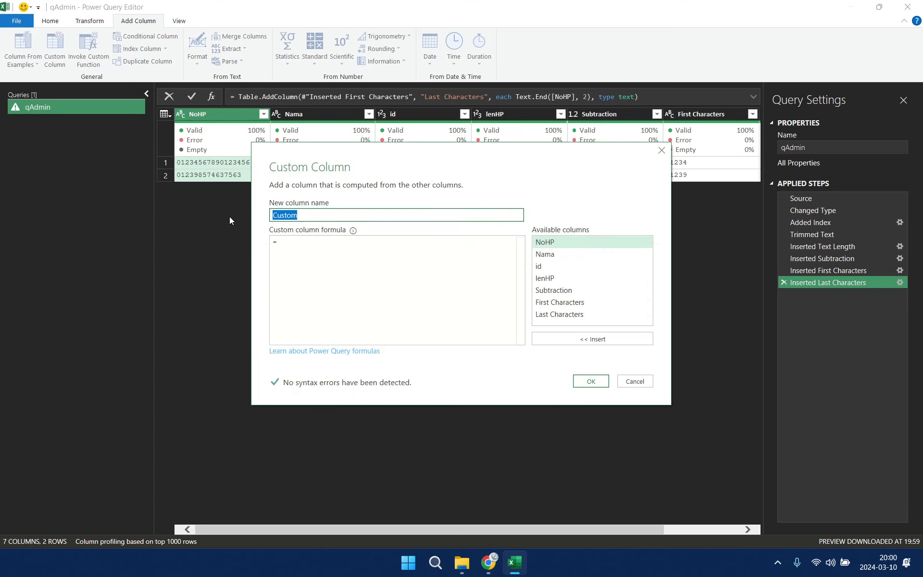
pyautogui.write('Masking')
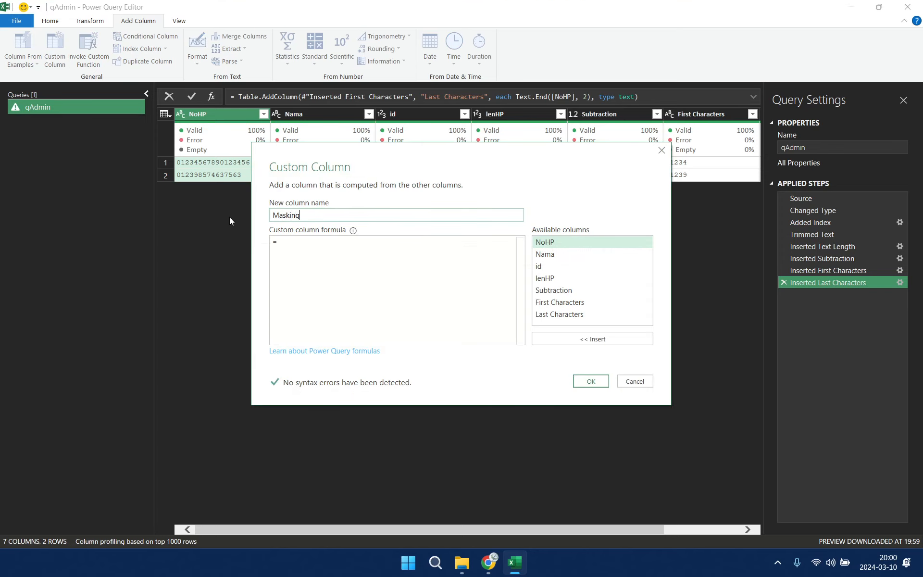
pyautogui.click(294, 241)
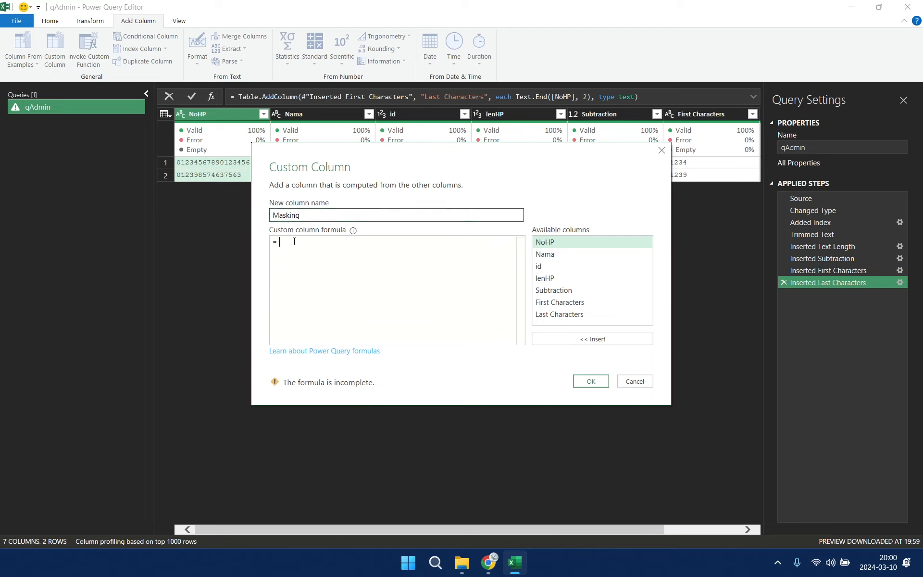
# Step: Enter the Masking column formula Text.Repeat("*",[Subtraction])
pyautogui.write('Text')
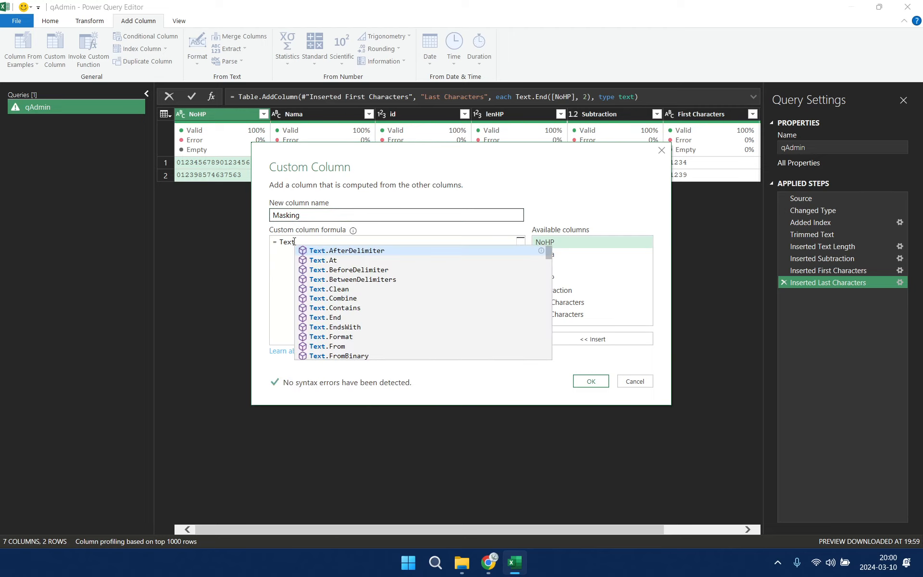
pyautogui.write('.re')
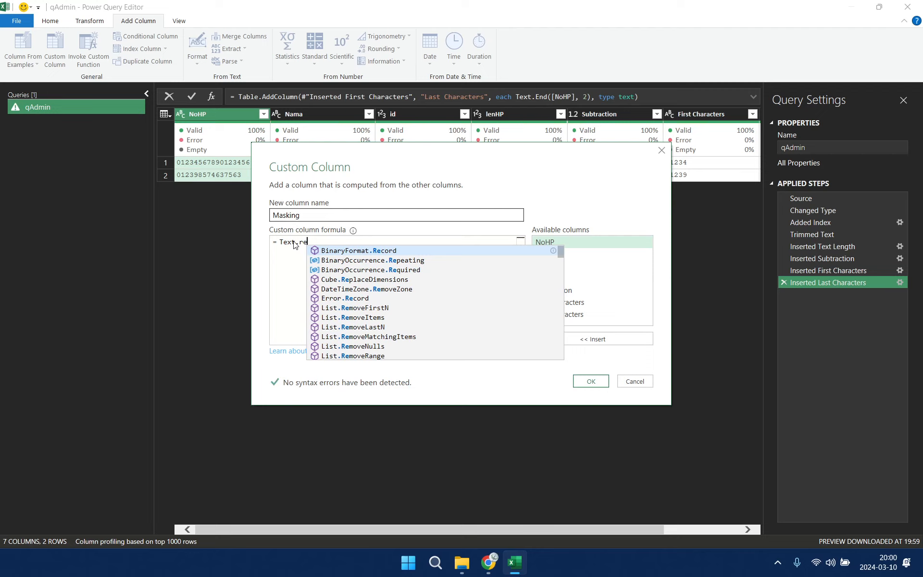
pyautogui.write('pe')
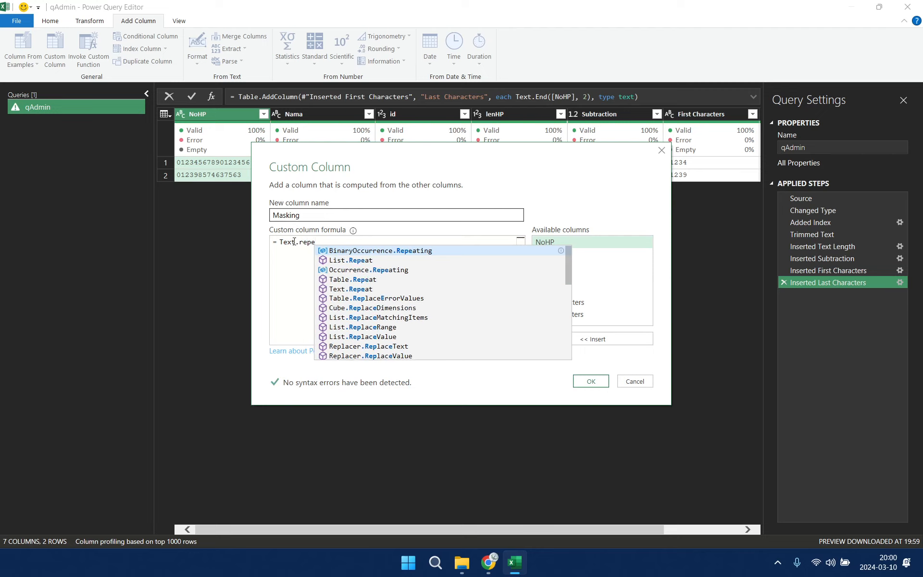
pyautogui.click(359, 289)
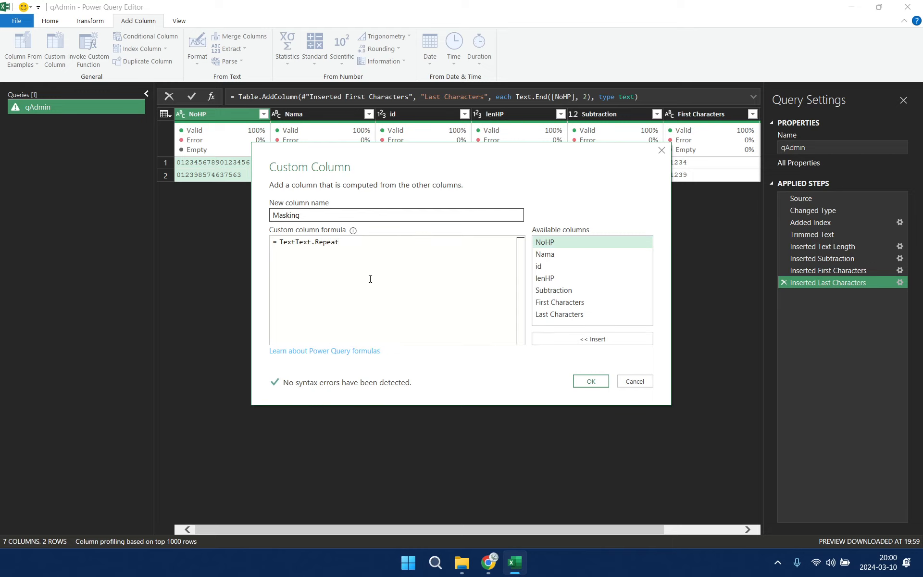
pyautogui.doubleClick(301, 243)
pyautogui.write('Text.Repeat(')
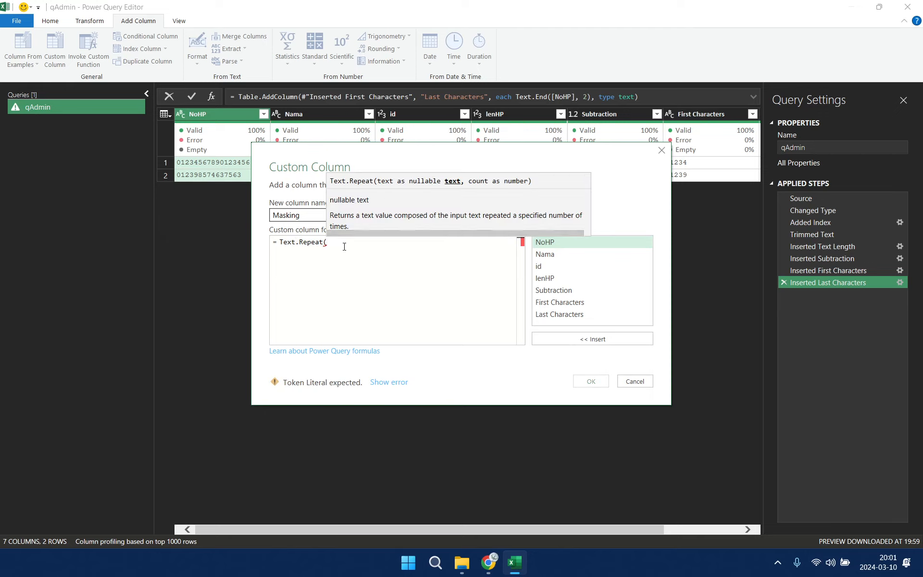
pyautogui.write('"')
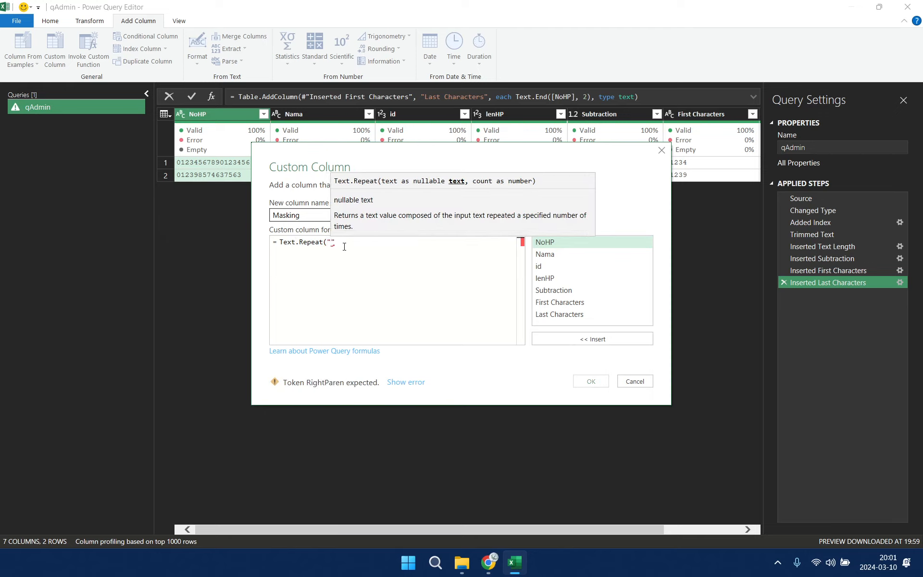
pyautogui.write('*')
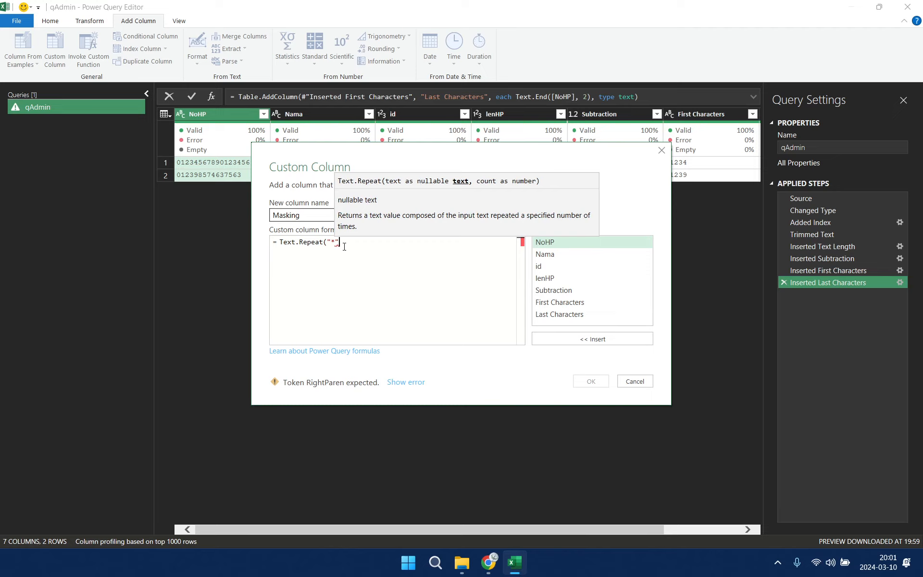
pyautogui.write('",')
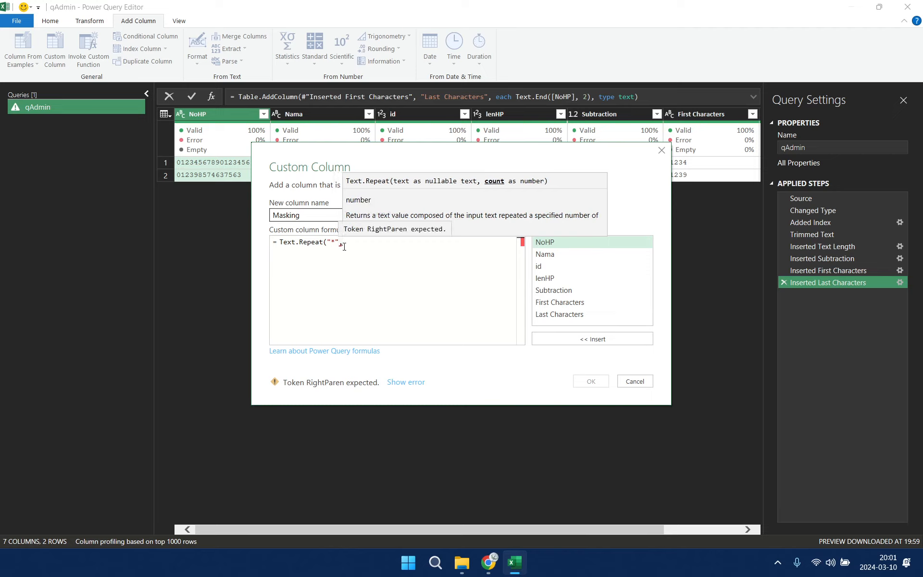
pyautogui.doubleClick(554, 290)
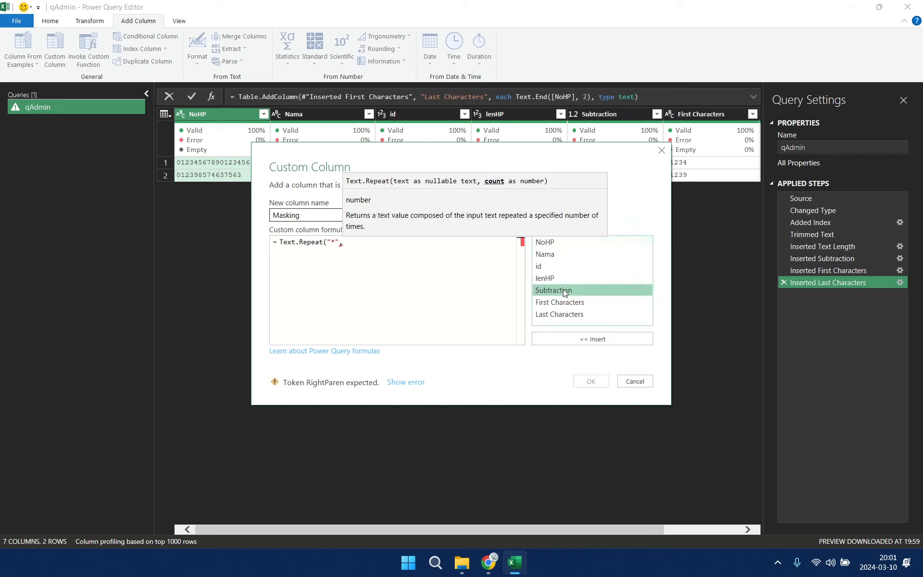
pyautogui.write(')')
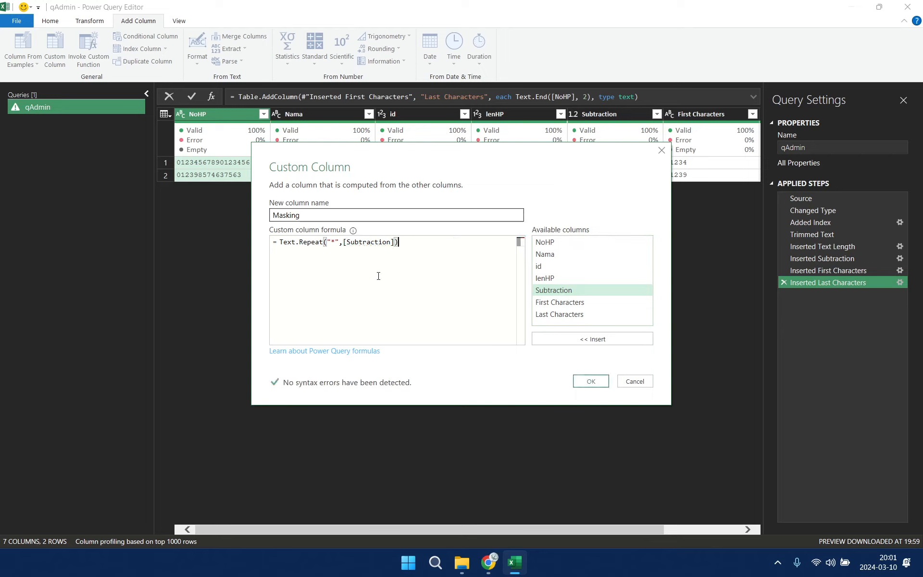
# Step: Change the repeat count to "if [Subtraction]<0 then 0 else [Subtraction]" and create the Masking column
pyautogui.click(343, 242)
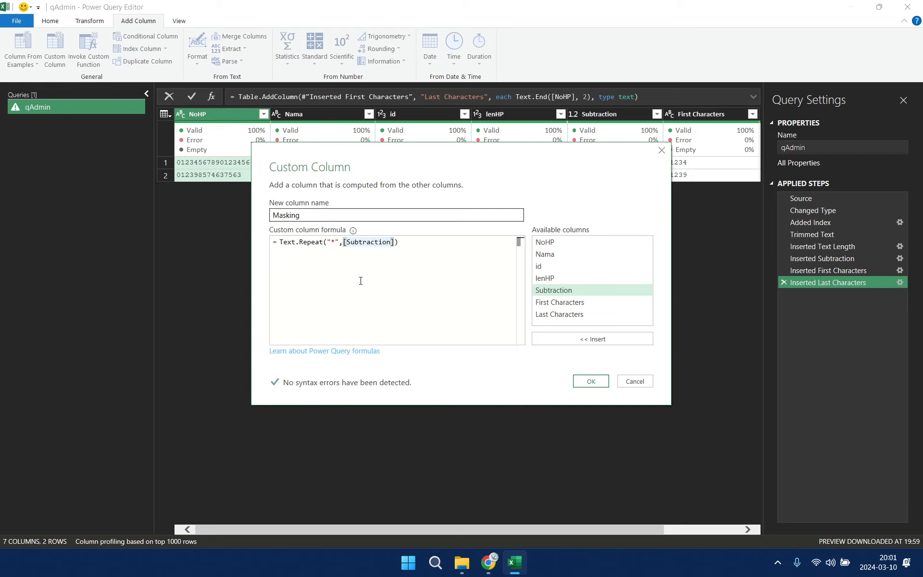
pyautogui.write('if')
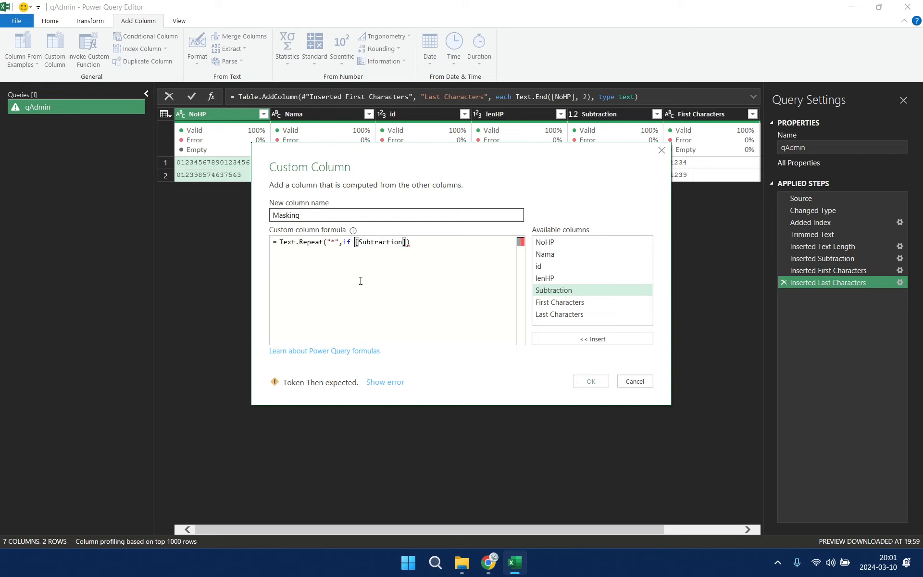
pyautogui.click(406, 242)
pyautogui.write('<')
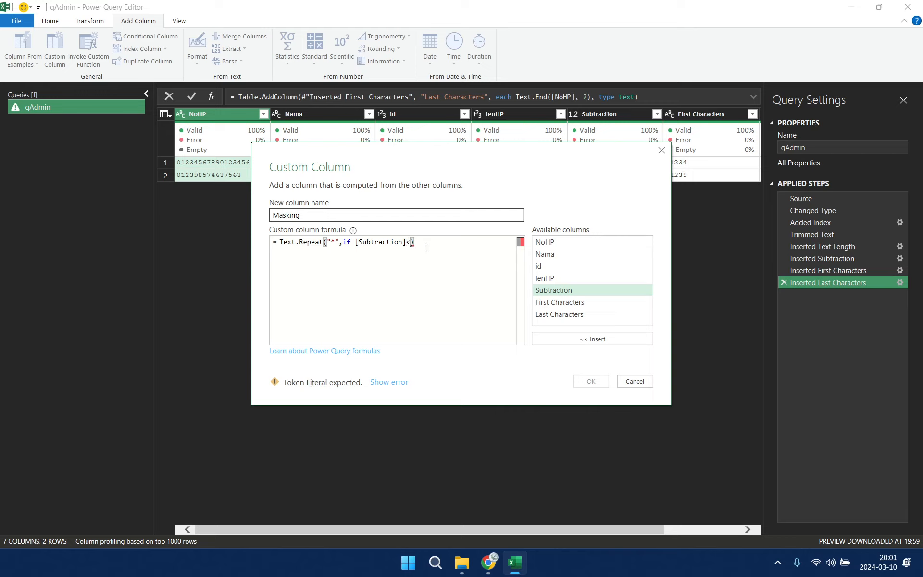
pyautogui.write('0')
pyautogui.write(' then 0')
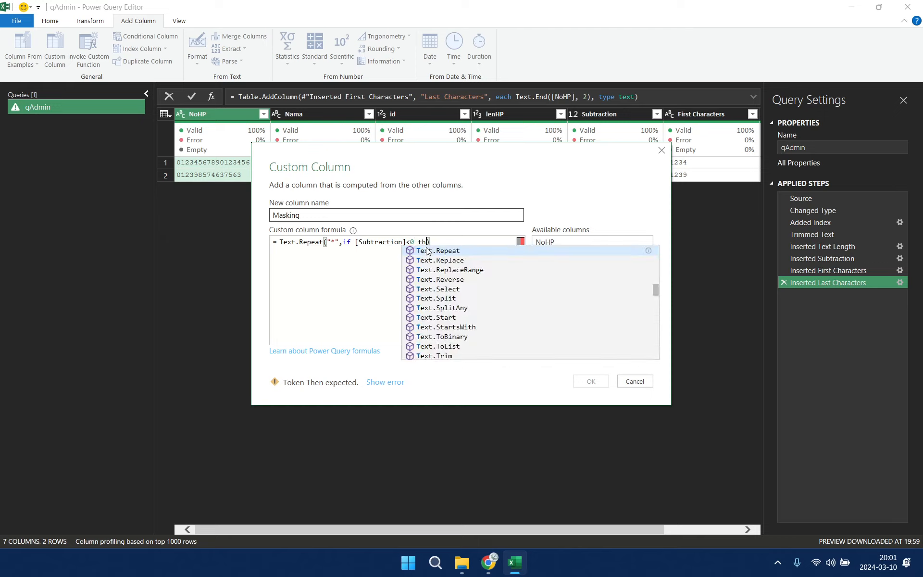
pyautogui.write(' else')
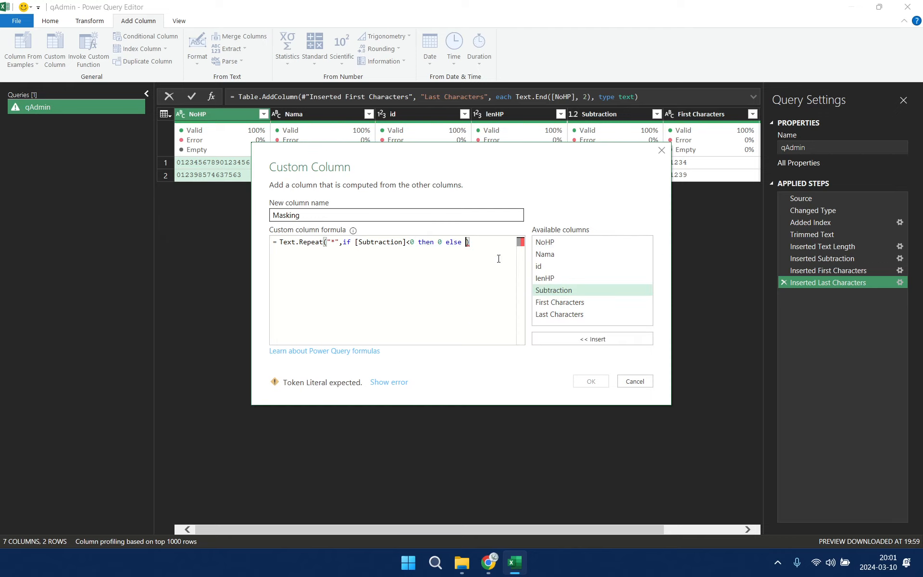
pyautogui.doubleClick(546, 291)
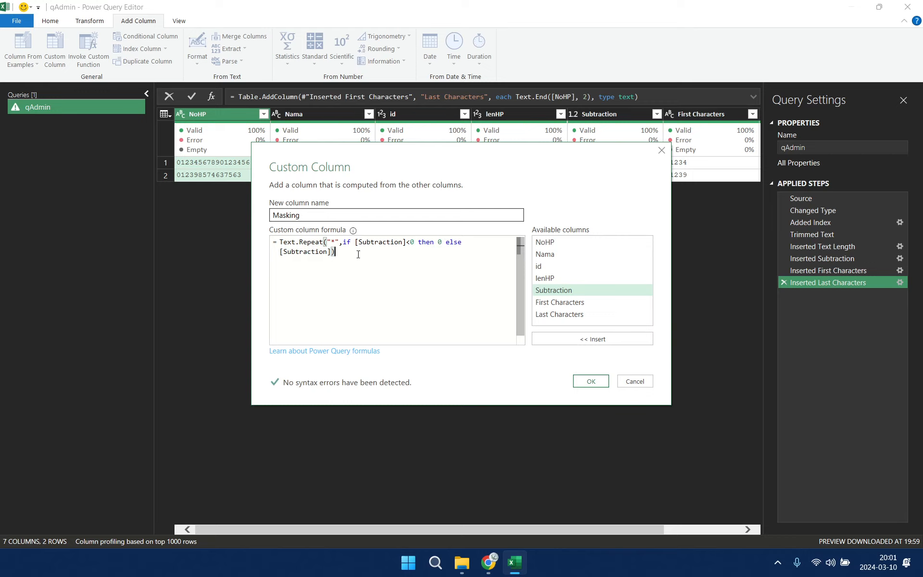
pyautogui.click(590, 381)
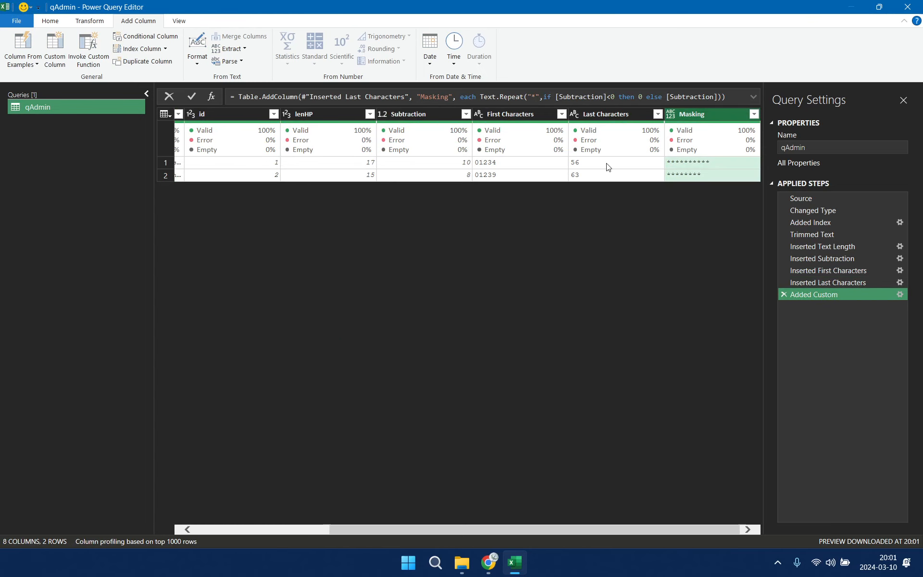
# Step: Add a merged column named Hasil combining First Characters, Masking and Last Characters in that order, without a separator
pyautogui.click(529, 114)
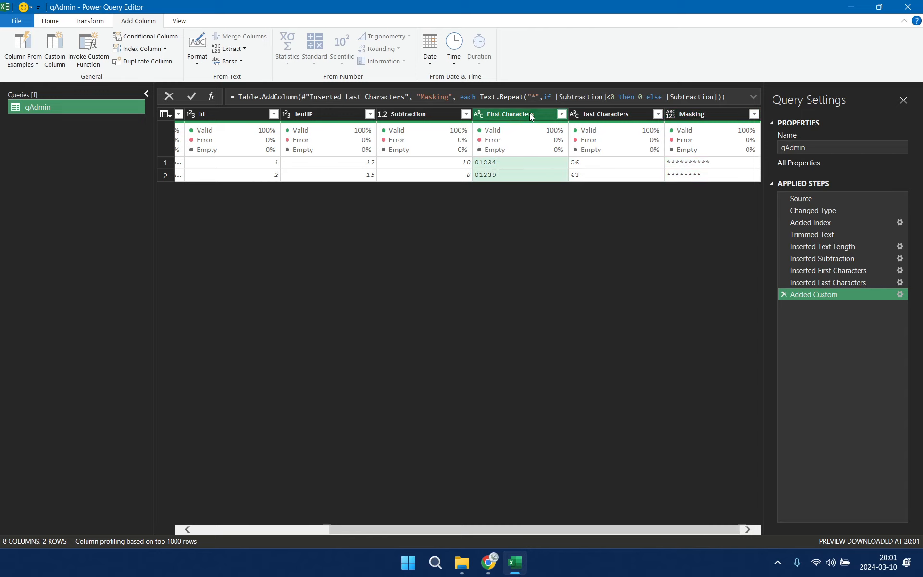
pyautogui.keyDown('ctrl'); pyautogui.click(708, 114); pyautogui.keyUp('ctrl')
pyautogui.keyDown('ctrl'); pyautogui.click(616, 114); pyautogui.keyUp('ctrl')
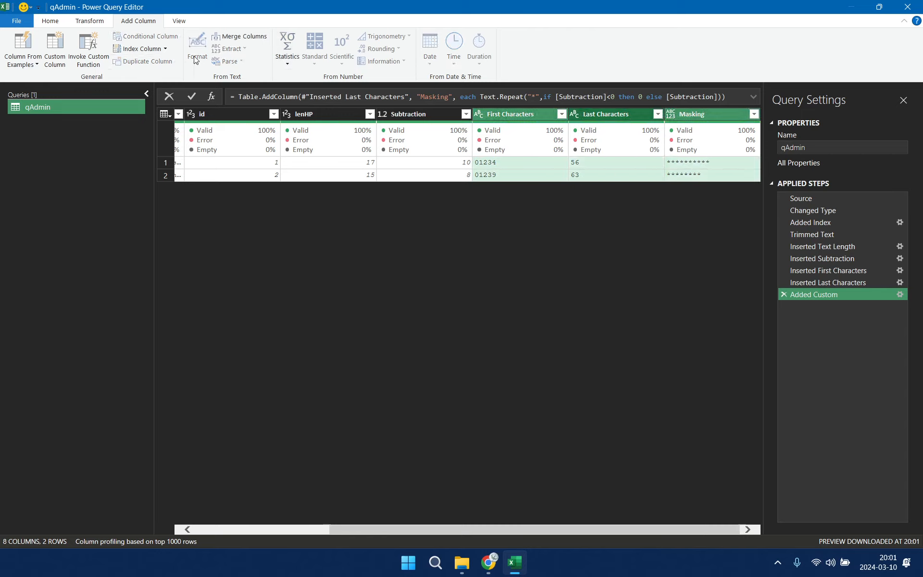
pyautogui.click(239, 36)
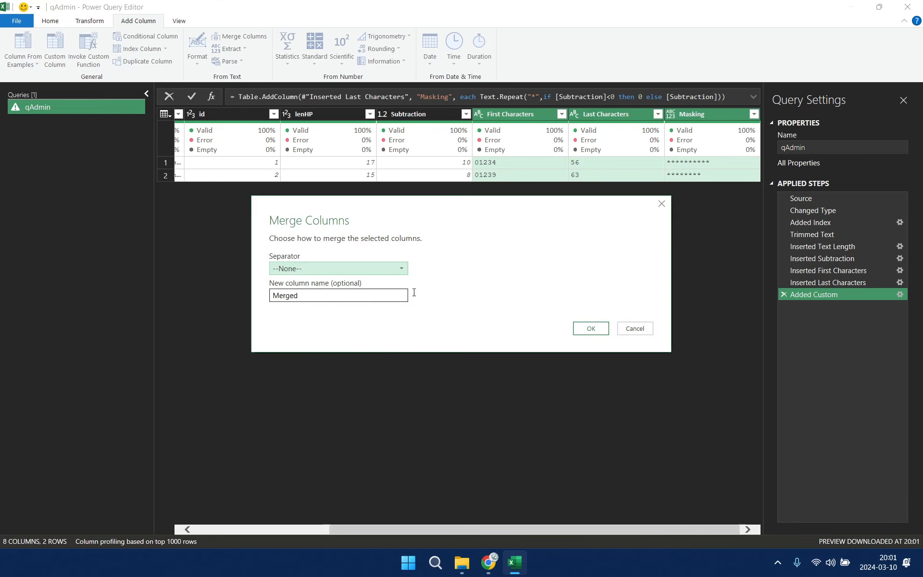
pyautogui.moveTo(342, 296); pyautogui.dragTo(244, 293)
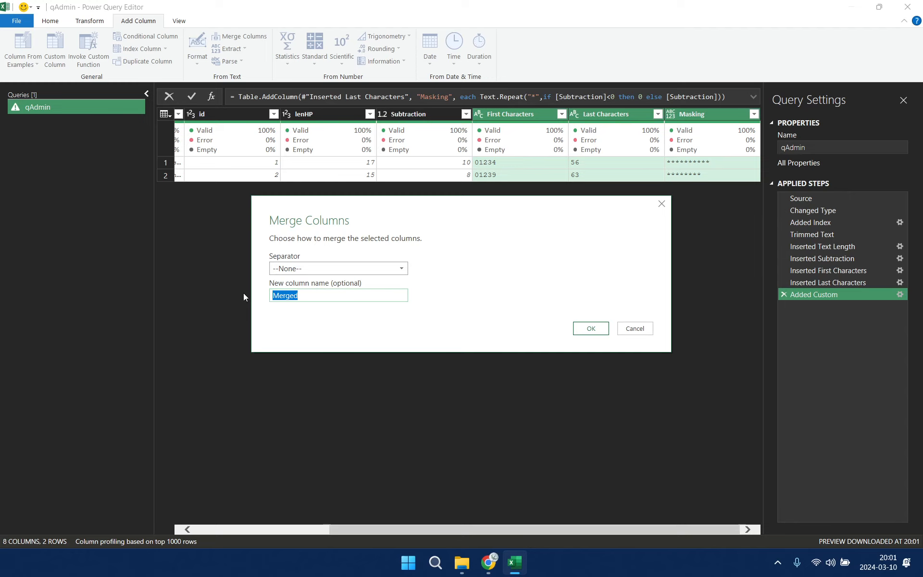
pyautogui.write('Hasil')
pyautogui.click(596, 330)
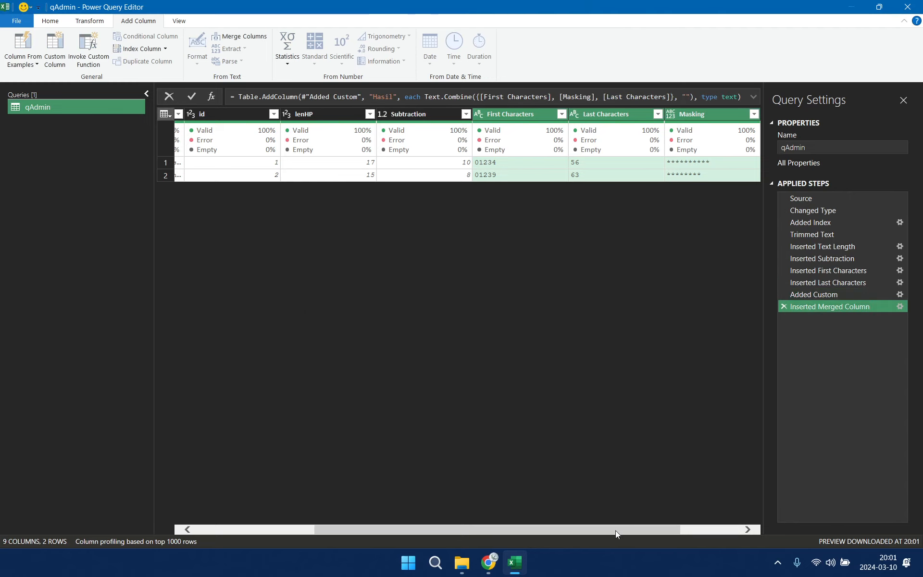
pyautogui.moveTo(613, 530); pyautogui.dragTo(771, 526)
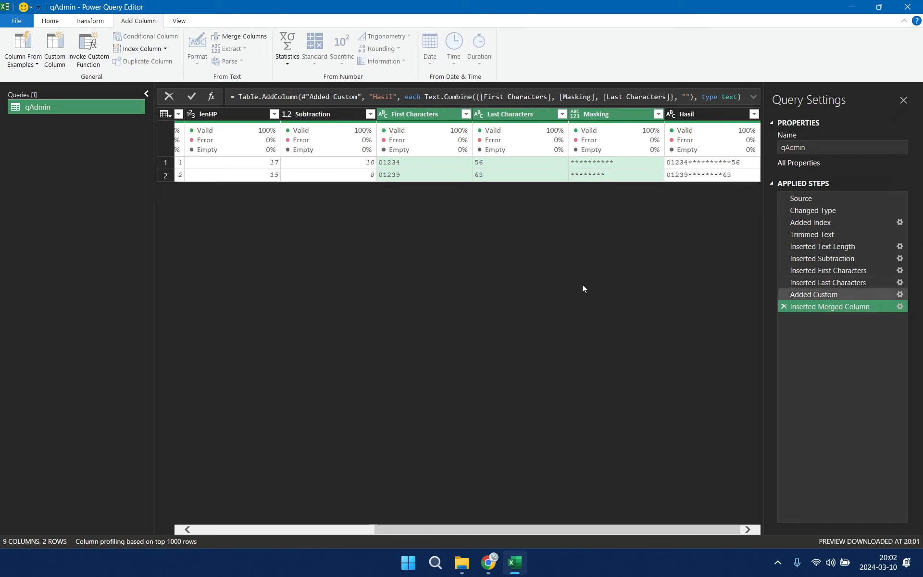
# Step: Rename the qAdmin query as qAdmin1
pyautogui.rightClick(66, 108)
pyautogui.click(82, 155)
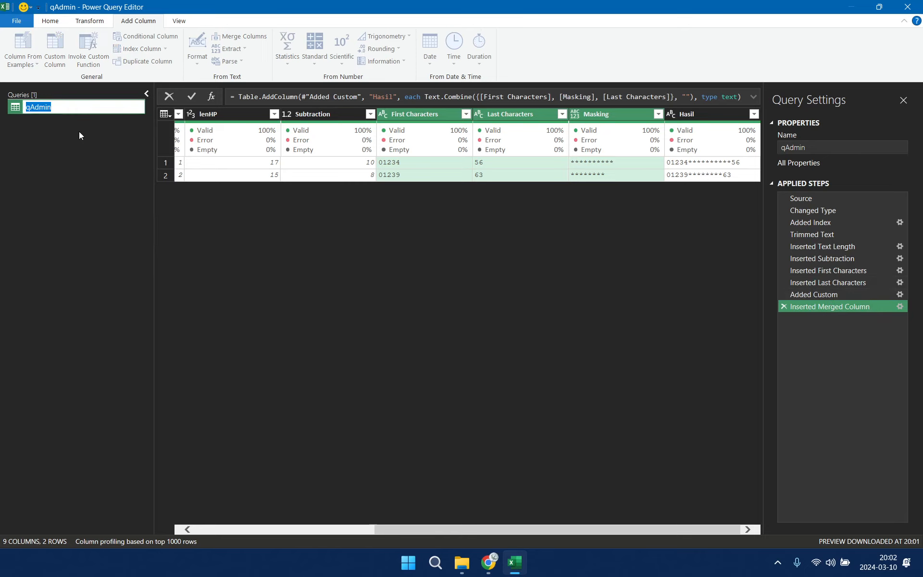
pyautogui.click(63, 106)
pyautogui.click(61, 143)
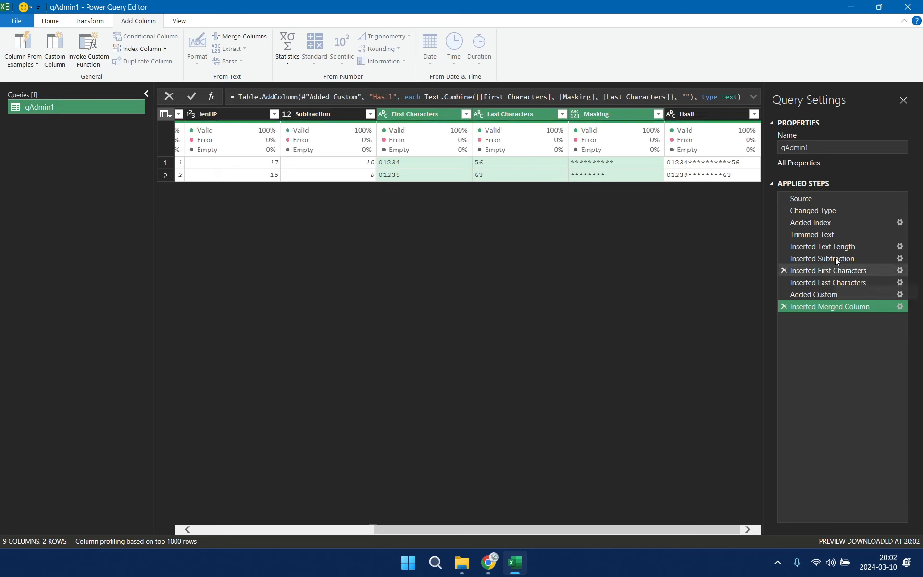
# Step: Duplicate the qAdmin1 query and name the copy qAdmin
pyautogui.rightClick(63, 109)
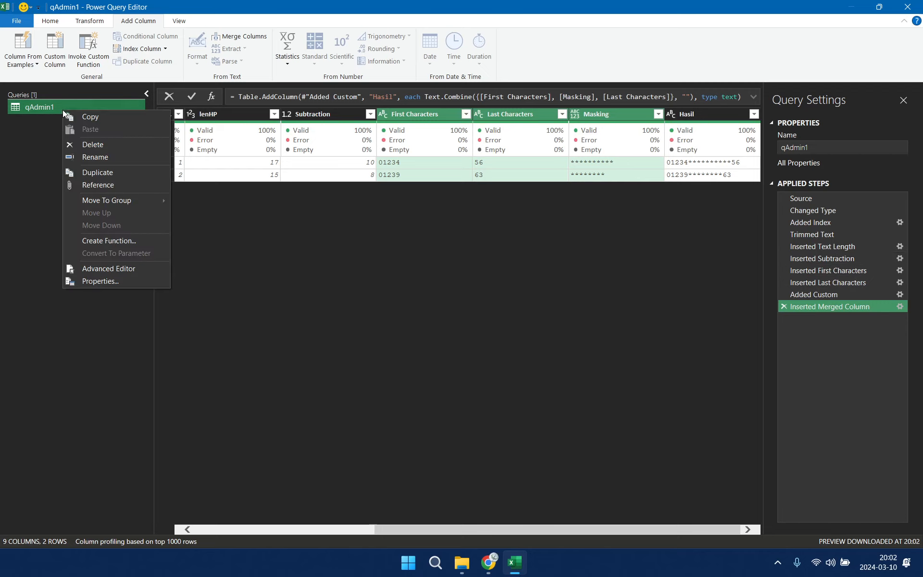
pyautogui.click(97, 172)
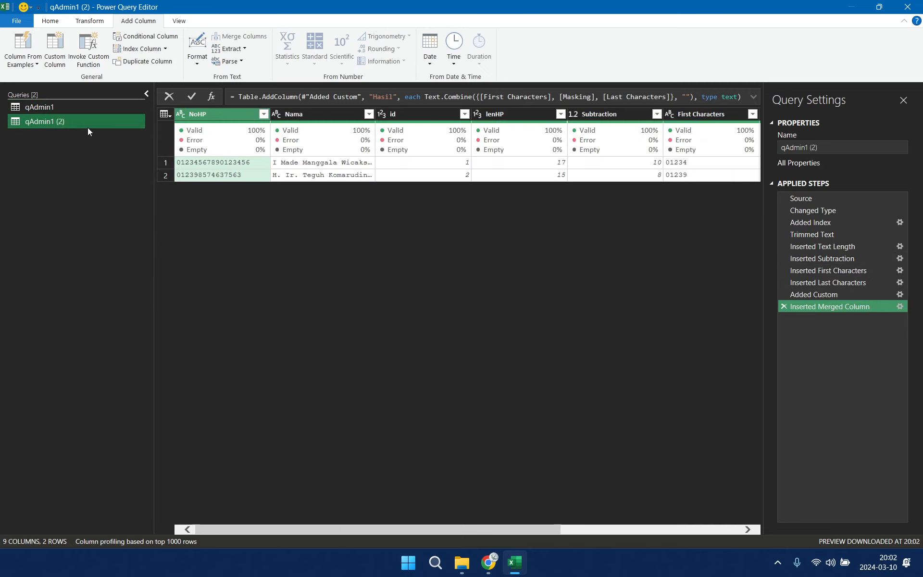
pyautogui.rightClick(87, 124)
pyautogui.click(125, 171)
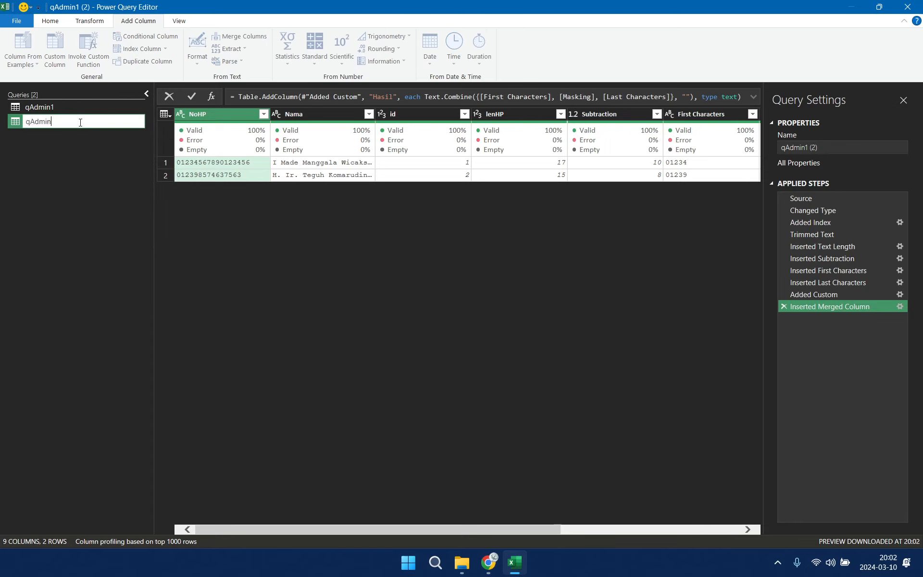
pyautogui.write('qAdmin')
pyautogui.press('Return')
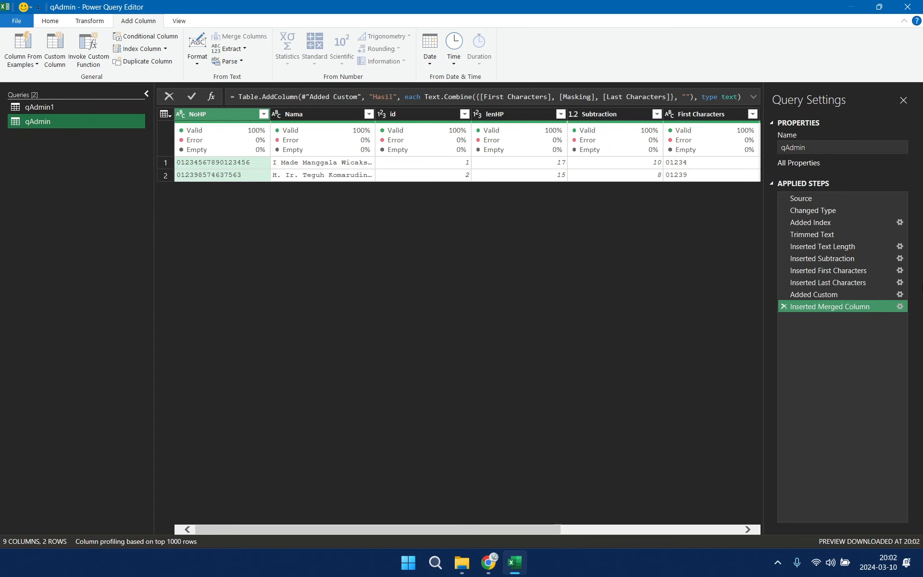
# Step: Delete the Inserted Subtraction step and every applied step after it from the qAdmin query
pyautogui.click(840, 221)
pyautogui.click(838, 235)
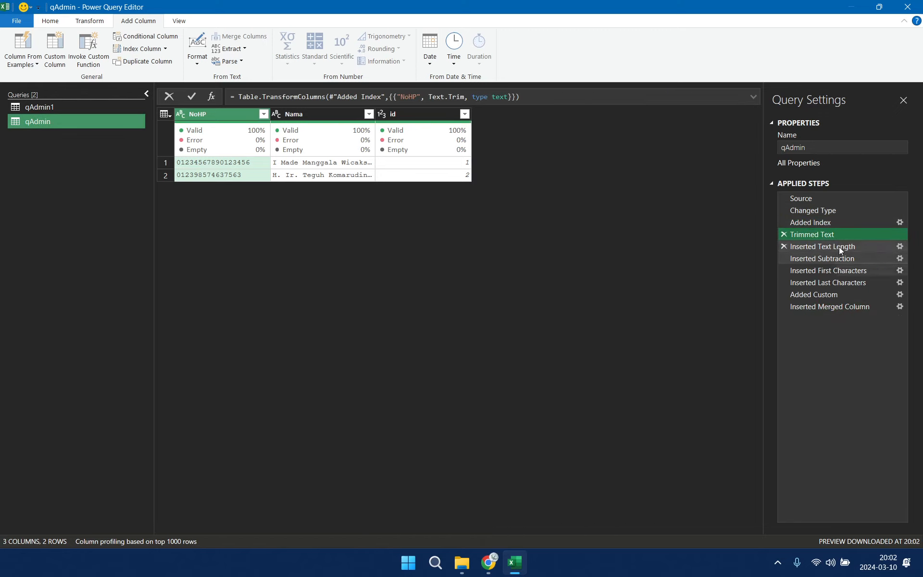
pyautogui.click(840, 246)
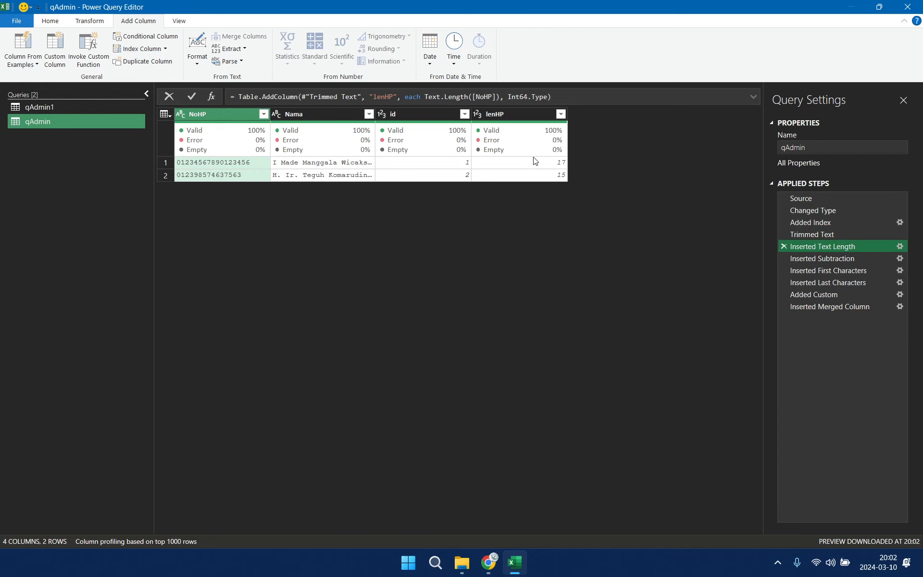
pyautogui.click(825, 259)
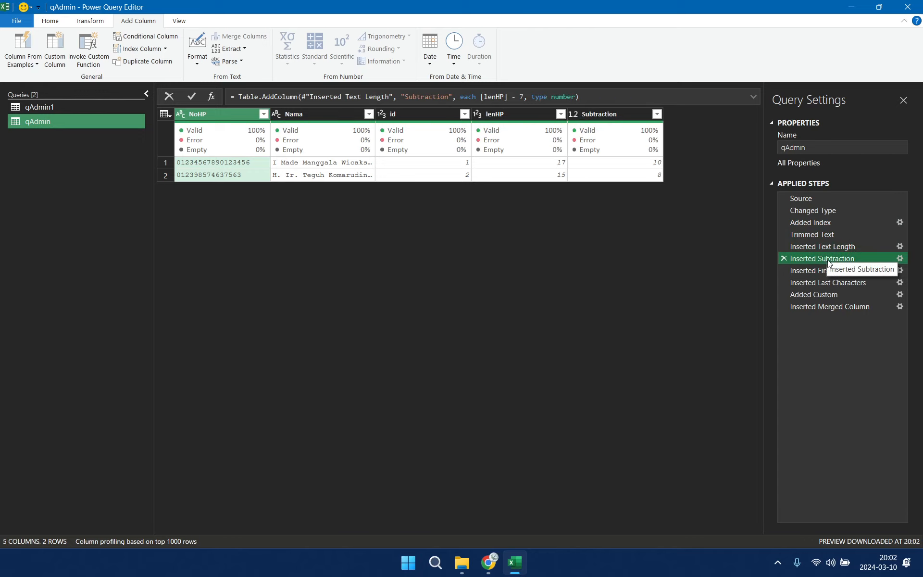
pyautogui.rightClick(838, 258)
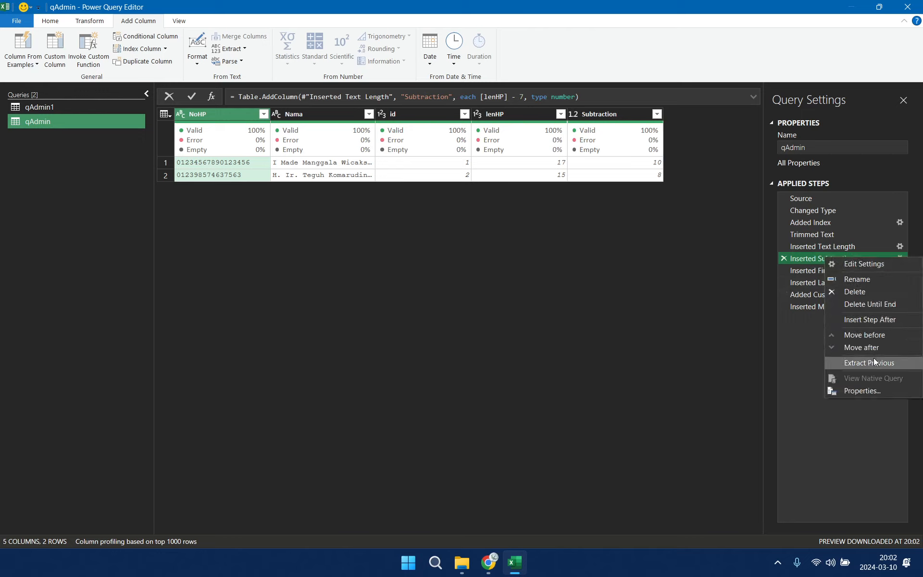
pyautogui.click(876, 306)
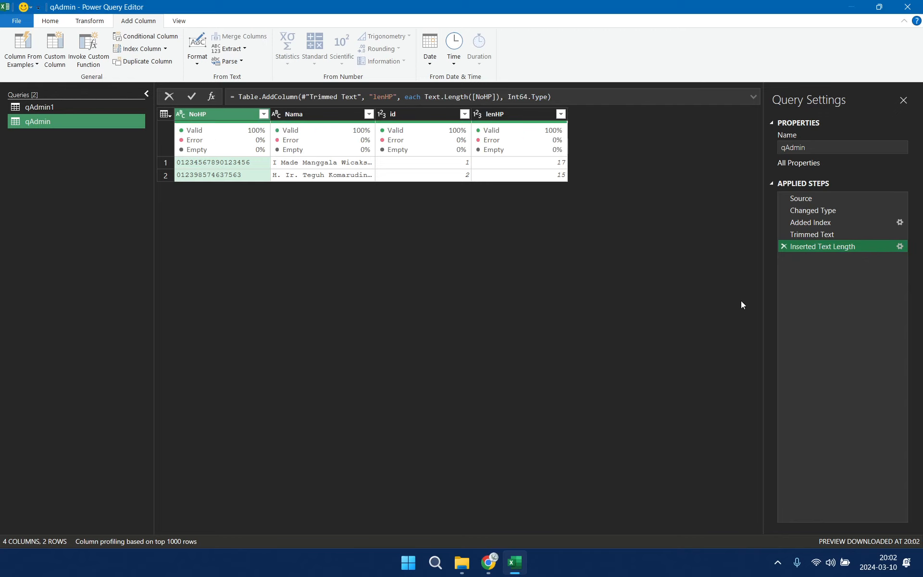
# Step: Rename the Changed Type step of the qAdmin query as chgType
pyautogui.click(823, 211)
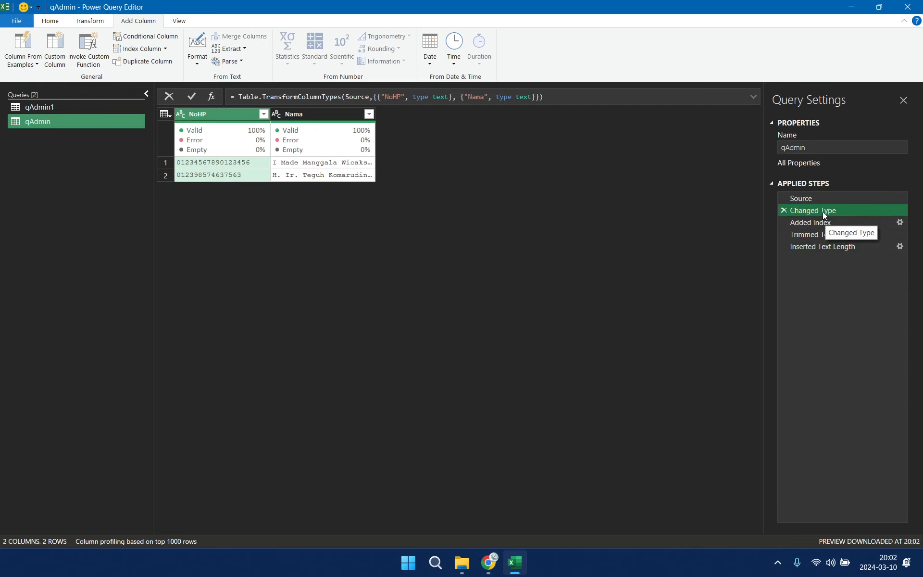
pyautogui.rightClick(822, 212)
pyautogui.click(861, 234)
pyautogui.write('chgType')
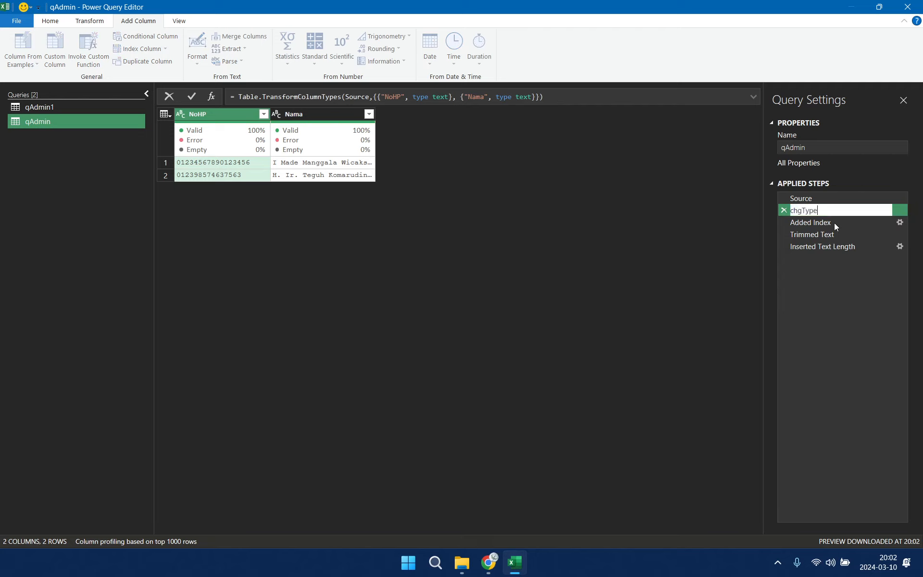
pyautogui.press('Return')
# Step: Rename the Added Index step as addID
pyautogui.click(834, 223)
pyautogui.rightClick(838, 224)
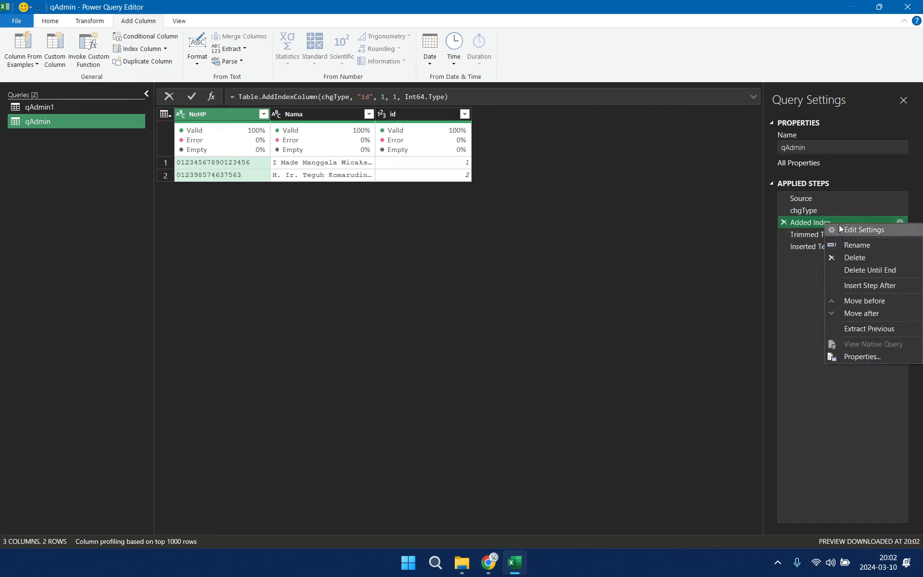
pyautogui.click(853, 244)
pyautogui.write('addID')
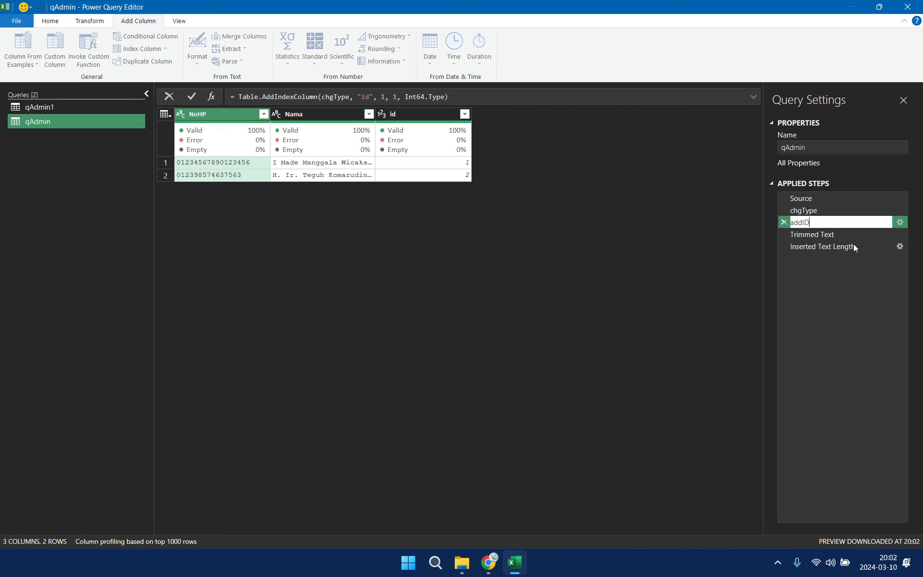
pyautogui.press('Return')
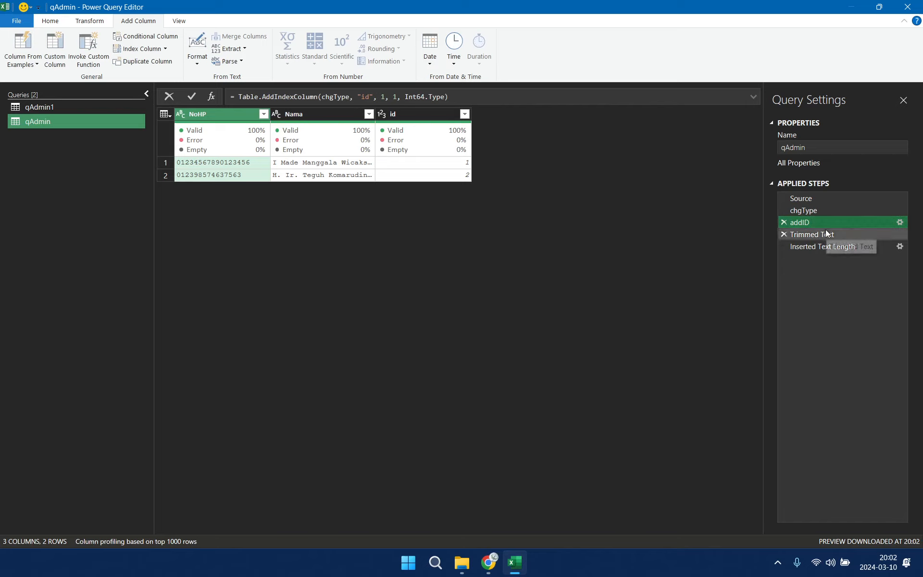
# Step: Rename the Trimmed Text step as trim
pyautogui.rightClick(844, 236)
pyautogui.click(861, 259)
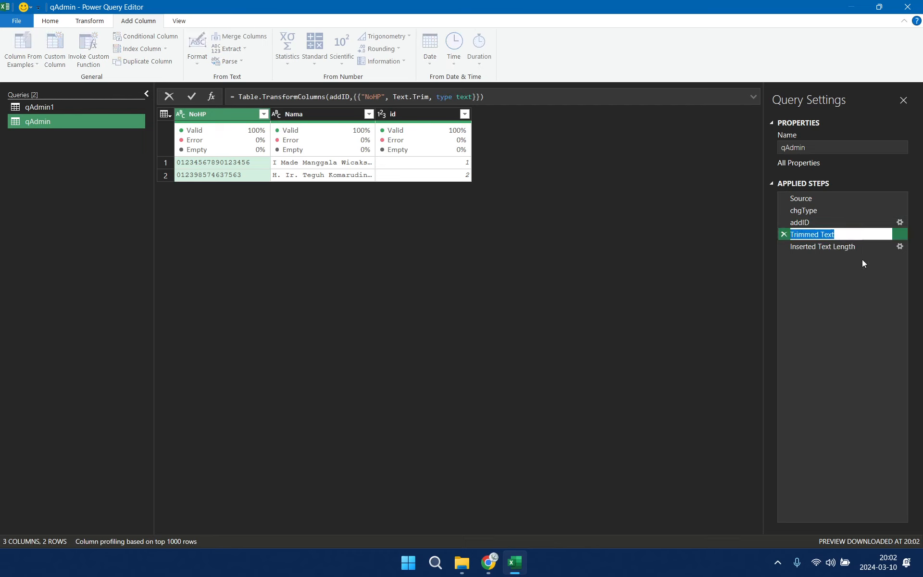
pyautogui.write('trim')
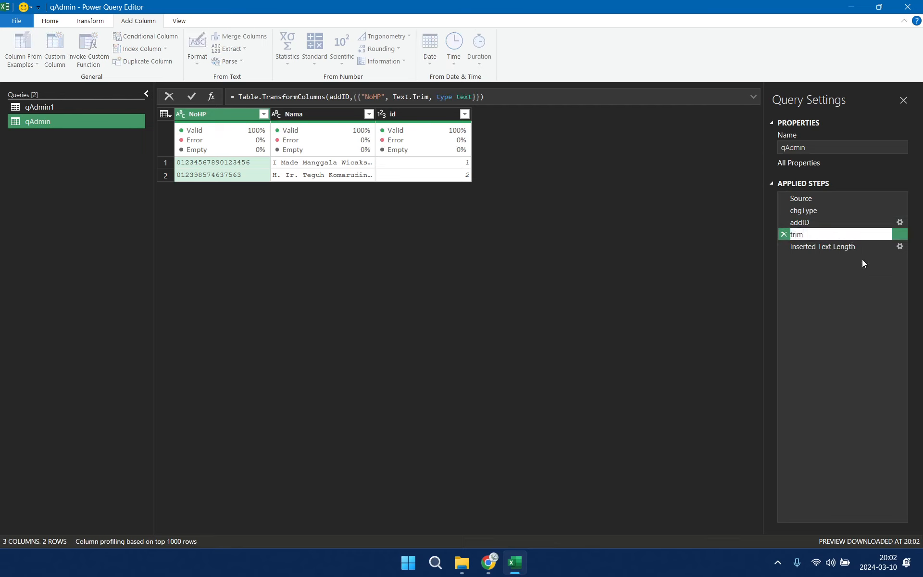
pyautogui.press('Return')
# Step: Rename the Inserted Text Length step as addLenHP
pyautogui.click(840, 246)
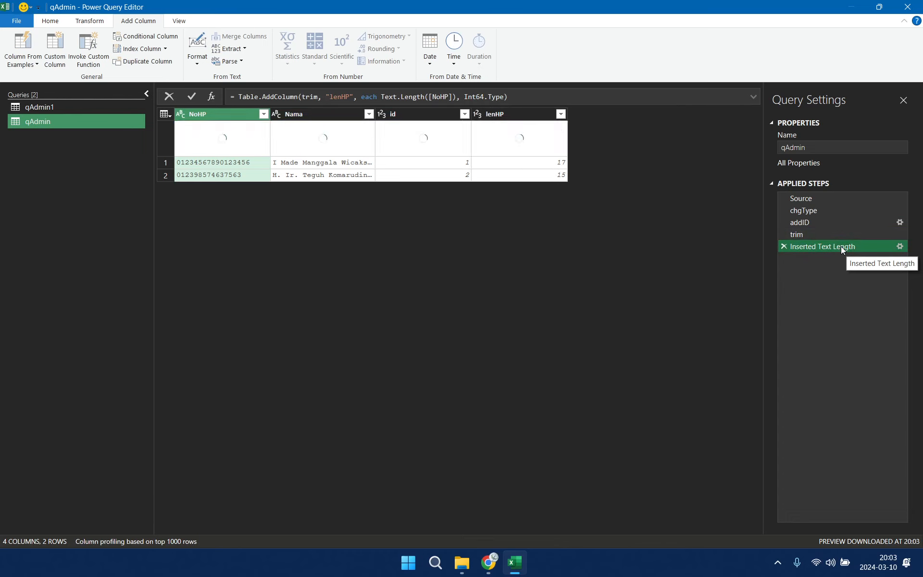
pyautogui.rightClick(841, 246)
pyautogui.click(867, 269)
pyautogui.write('ad')
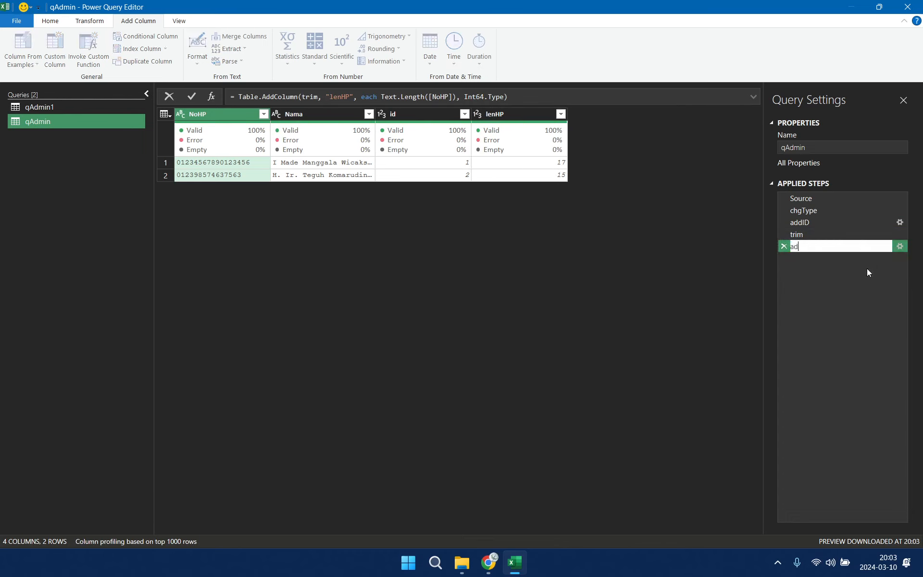
pyautogui.write('dLenHP')
pyautogui.press('Return')
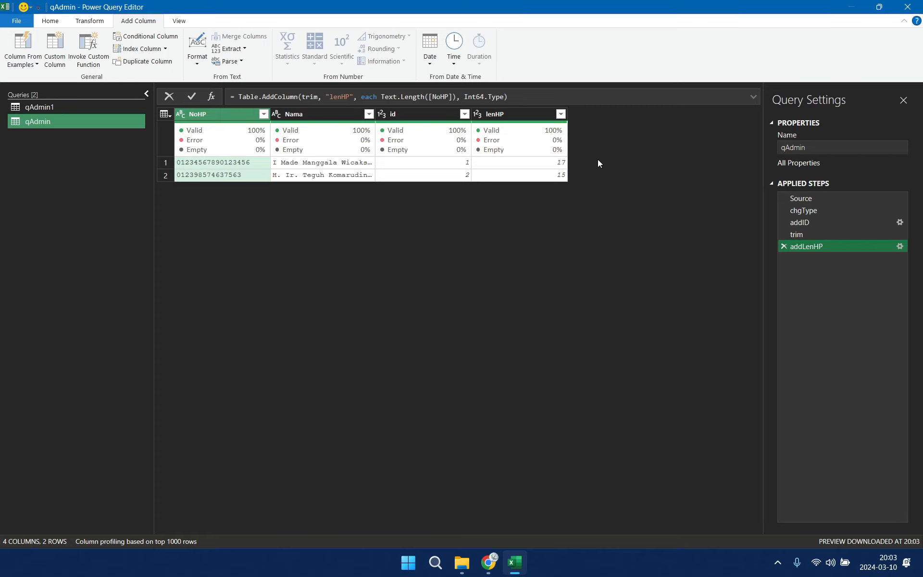
# Step: Start a new custom column after the addLenHP step and name it maskHP
pyautogui.click(61, 66)
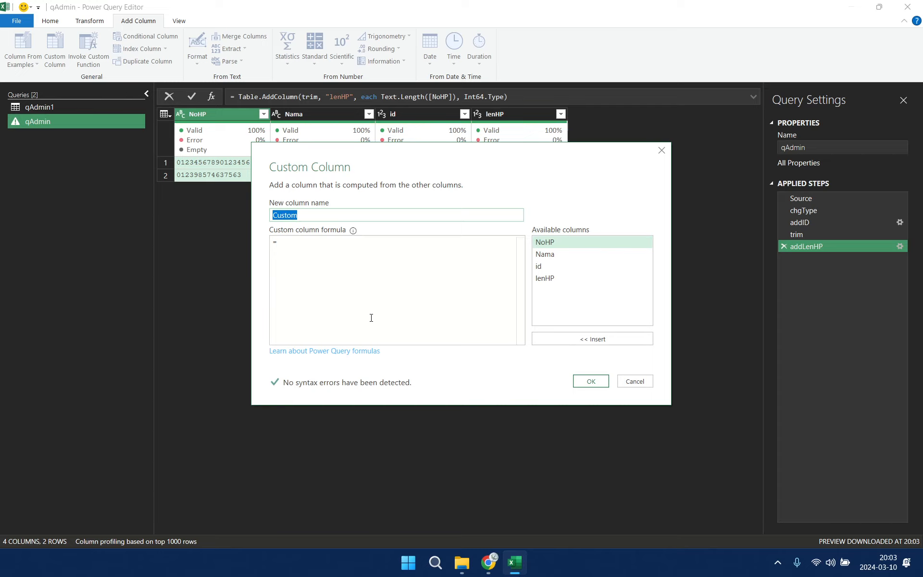
pyautogui.write('No')
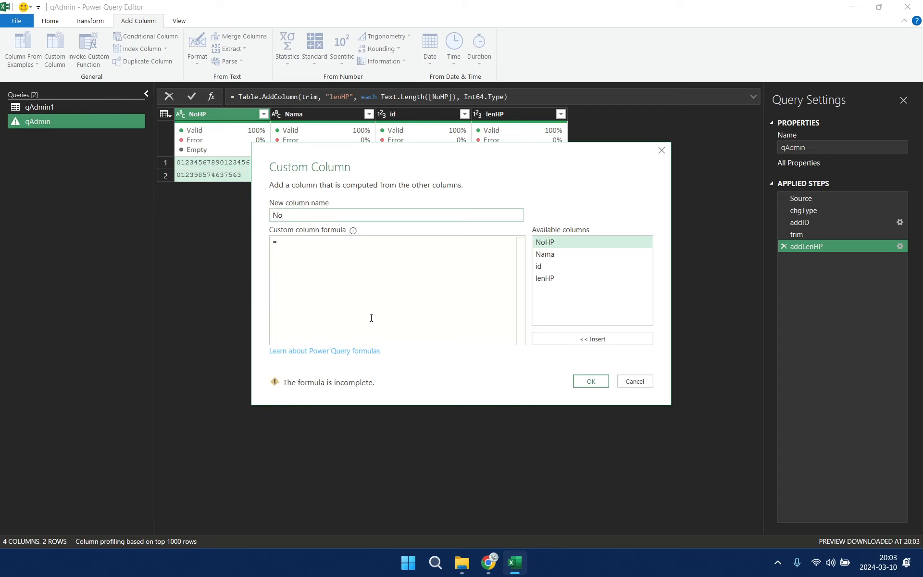
pyautogui.write('_HP')
pyautogui.click(318, 241)
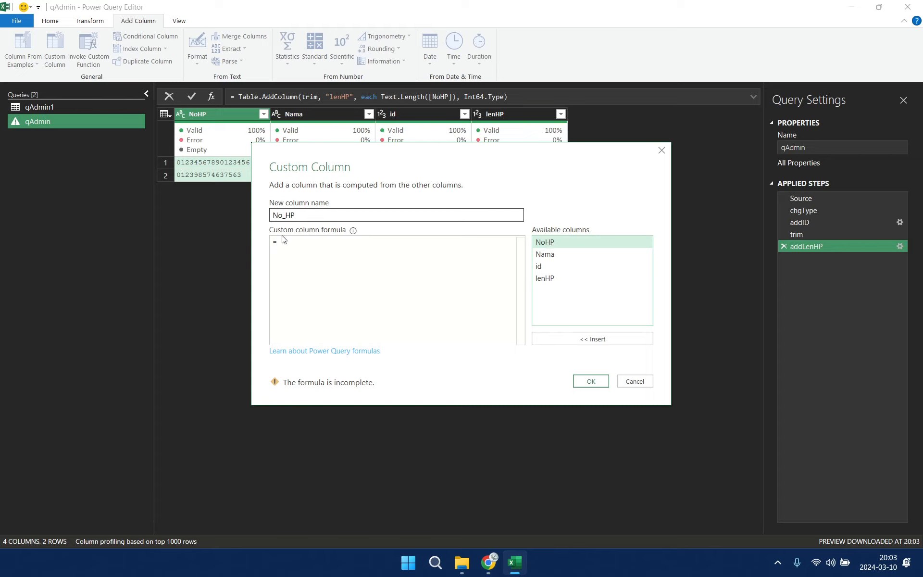
pyautogui.moveTo(285, 214); pyautogui.dragTo(273, 216)
pyautogui.write('ma')
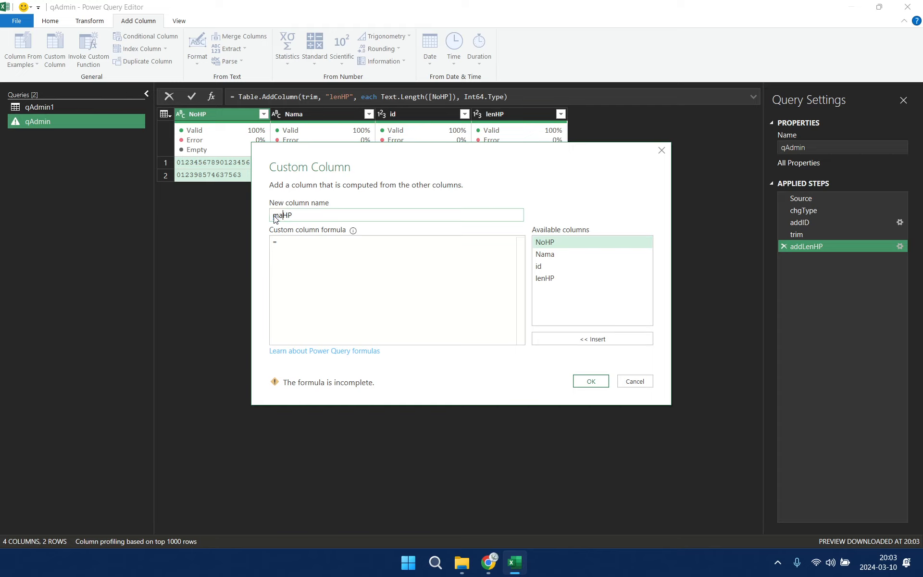
pyautogui.write('sk')
pyautogui.click(294, 243)
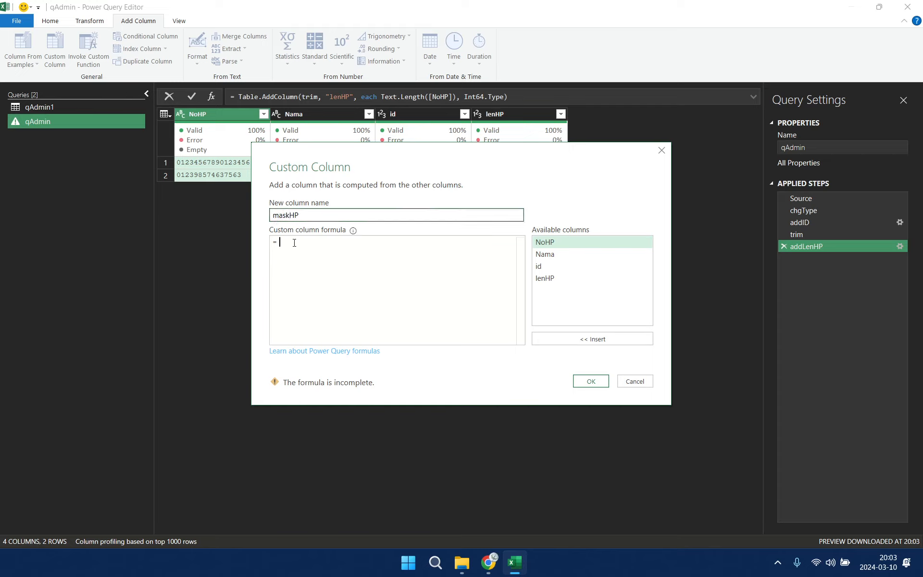
# Step: Give the maskHP column the formula Text.Start([NoHP],5) and create it
pyautogui.write('Text.')
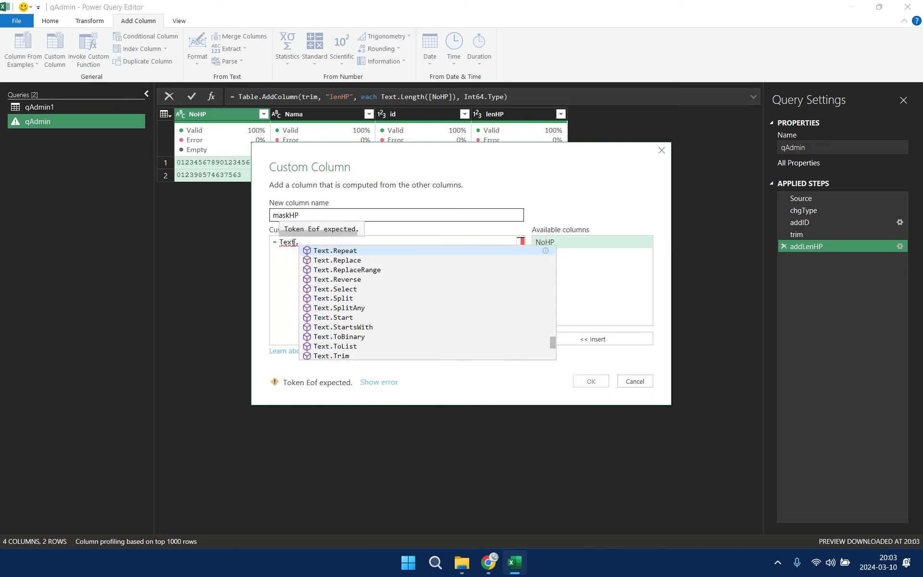
pyautogui.write('Start')
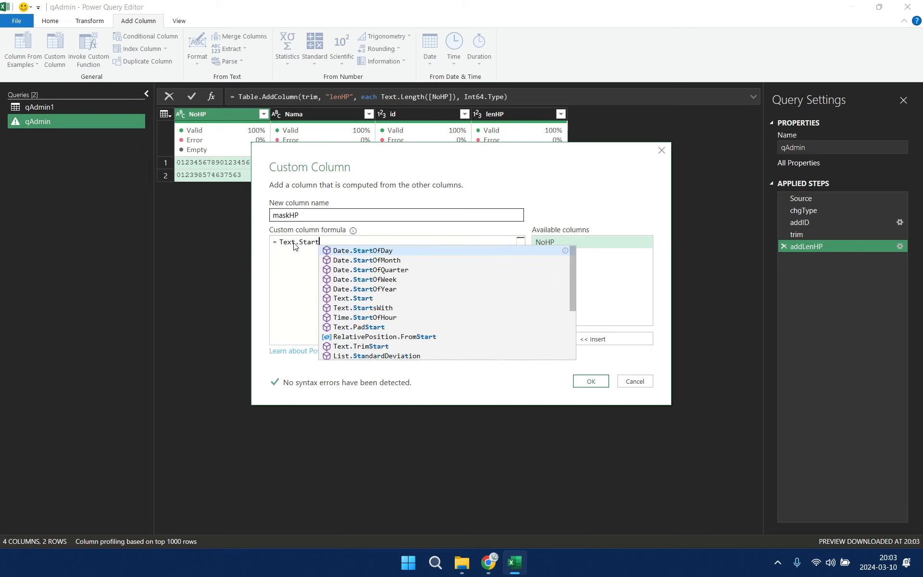
pyautogui.write('(')
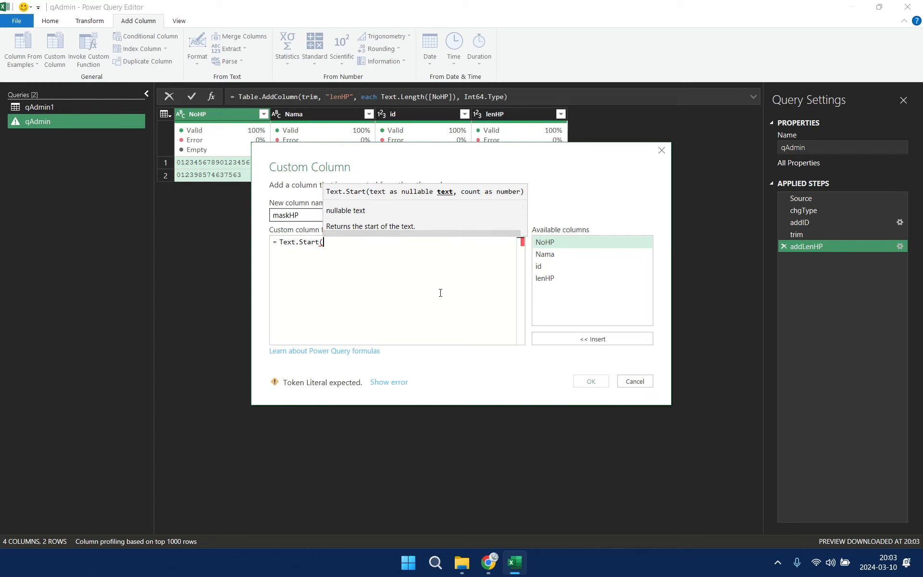
pyautogui.doubleClick(561, 240)
pyautogui.write(',5)')
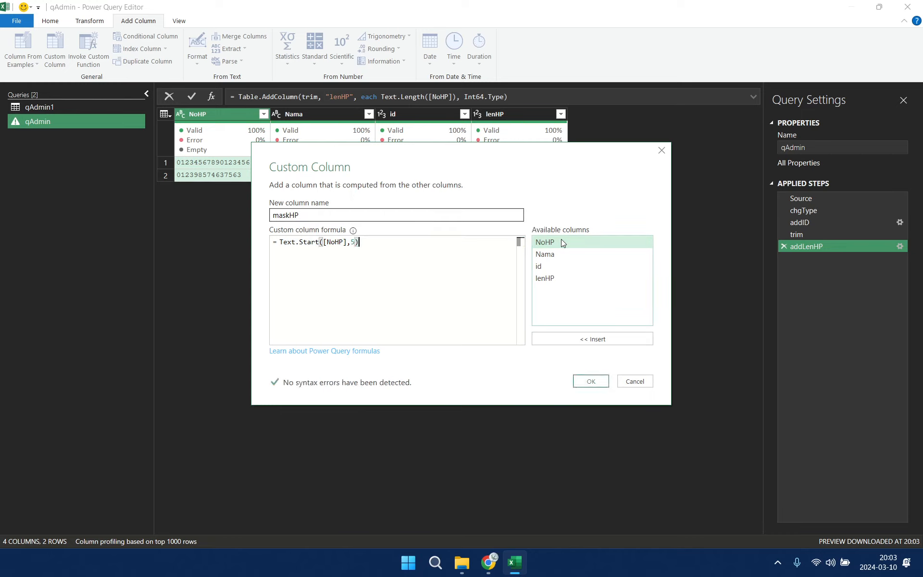
pyautogui.click(591, 381)
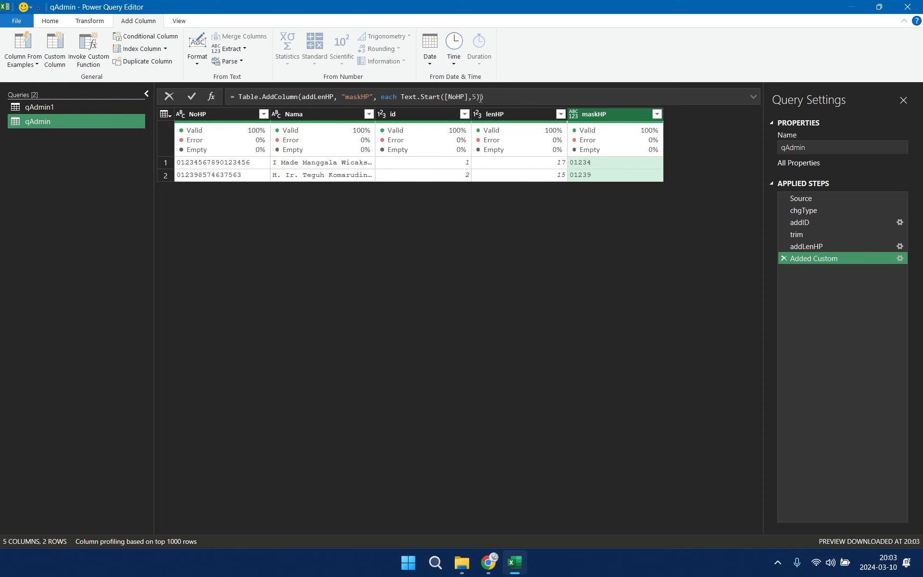
# Step: Add the argument "type text" to the maskHP column's Table.AddColumn formula and apply it
pyautogui.click(489, 98)
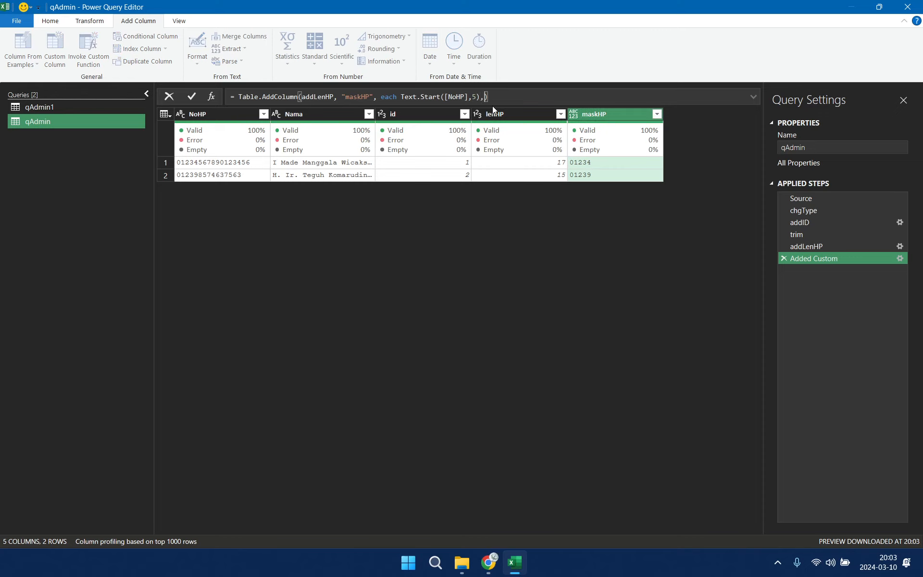
pyautogui.write(', type ')
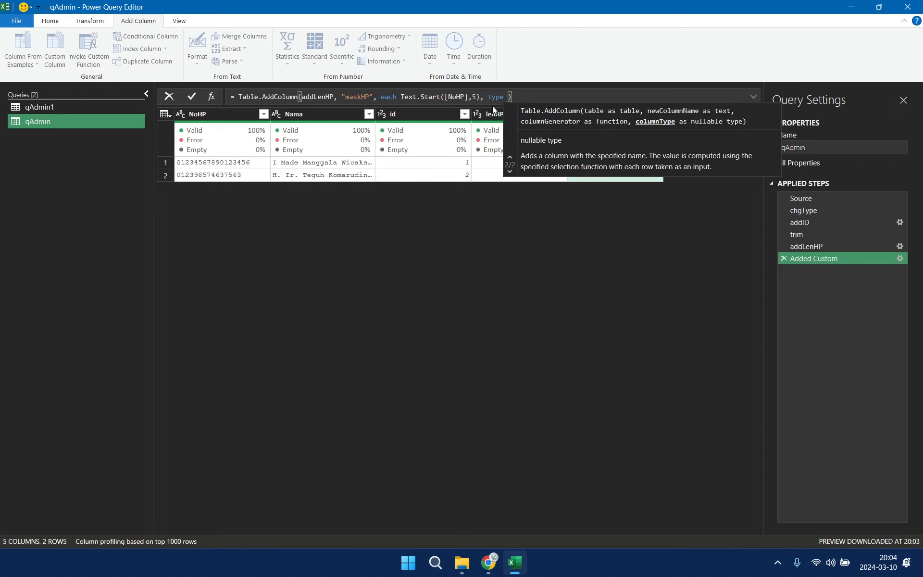
pyautogui.write('text')
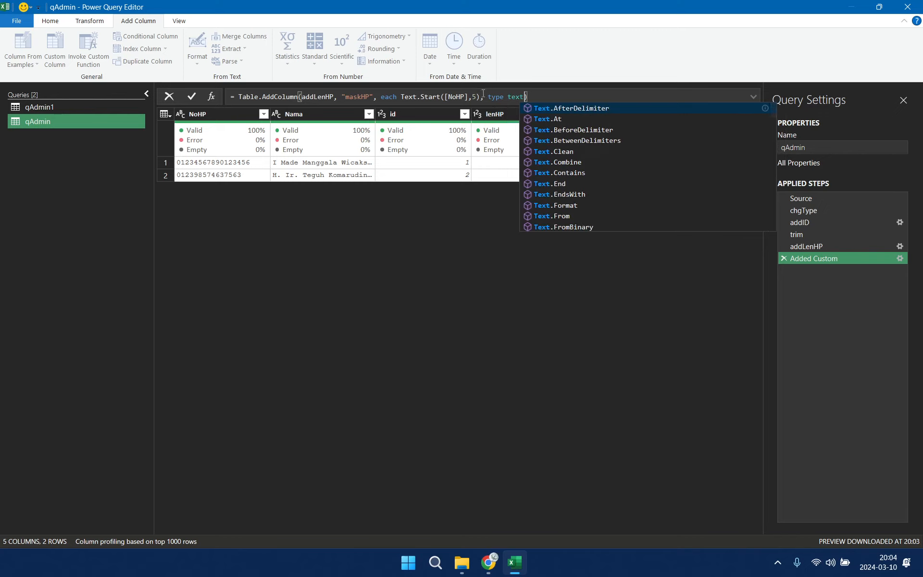
pyautogui.click(488, 98)
pyautogui.press('BackSpace')
pyautogui.click(537, 97)
pyautogui.press('Return')
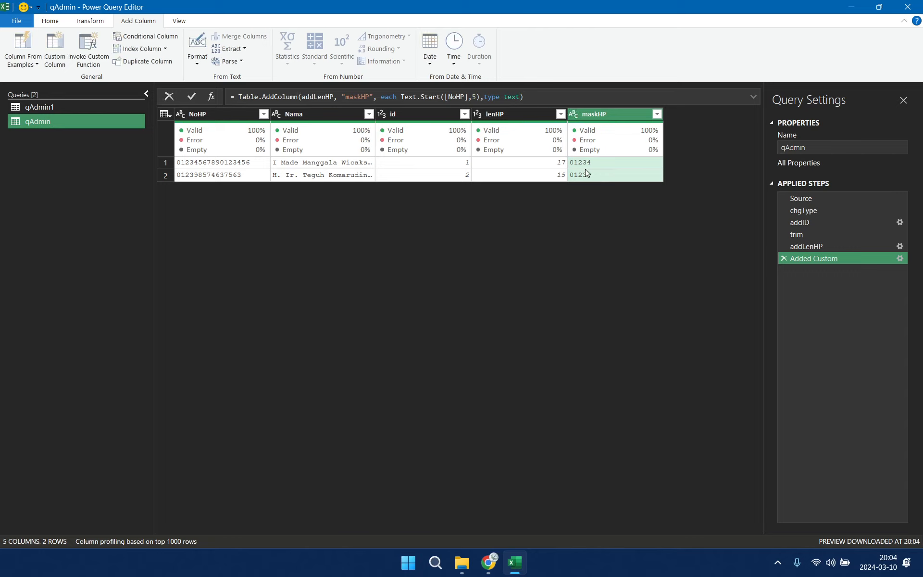
# Step: Append the placeholder & "masking" directly after Text.Start([NoHP],5) in the maskHP formula
pyautogui.click(481, 97)
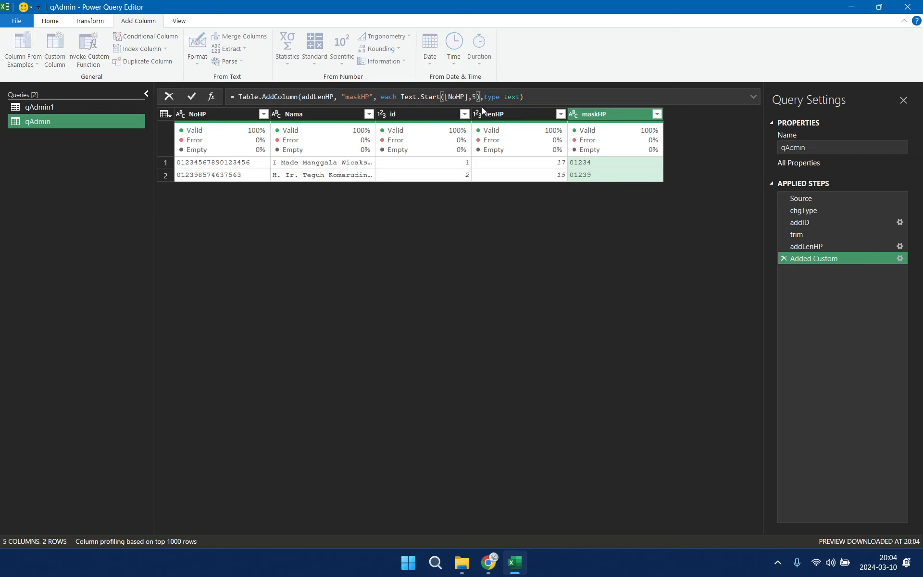
pyautogui.write('& "masiking')
pyautogui.press('BackSpace')
pyautogui.press('BackSpace')
pyautogui.press('BackSpace')
pyautogui.press('BackSpace')
pyautogui.press('BackSpace')
pyautogui.write('king')
pyautogui.press('Right')
# Step: Append & Text.End(NoHP,2) after the "masking" placeholder in the maskHP formula and apply it
pyautogui.write('& ')
pyautogui.write('Text.')
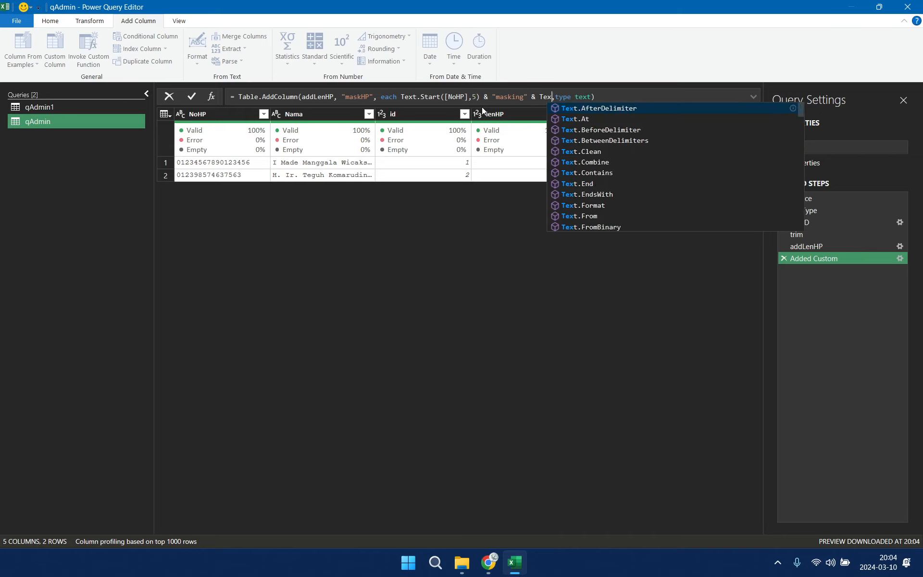
pyautogui.write('End(')
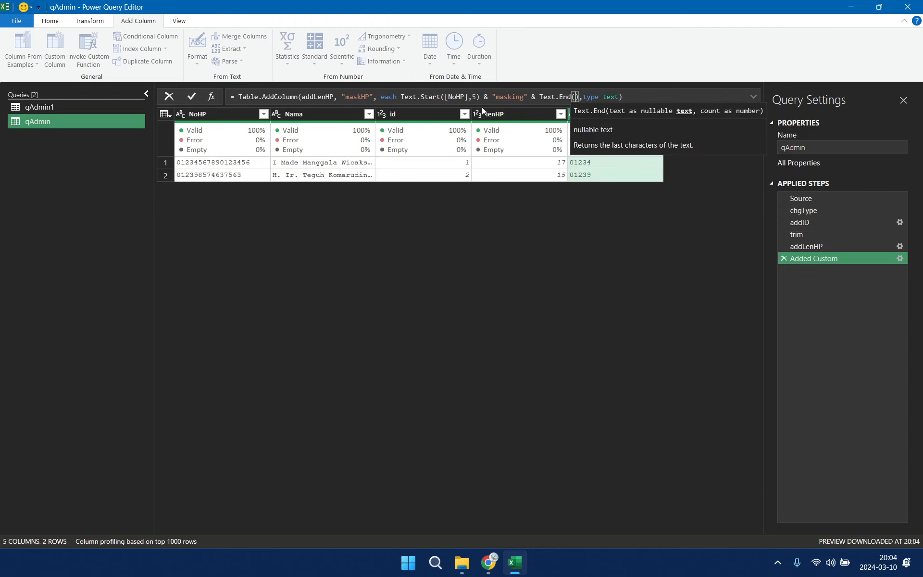
pyautogui.write('NoH')
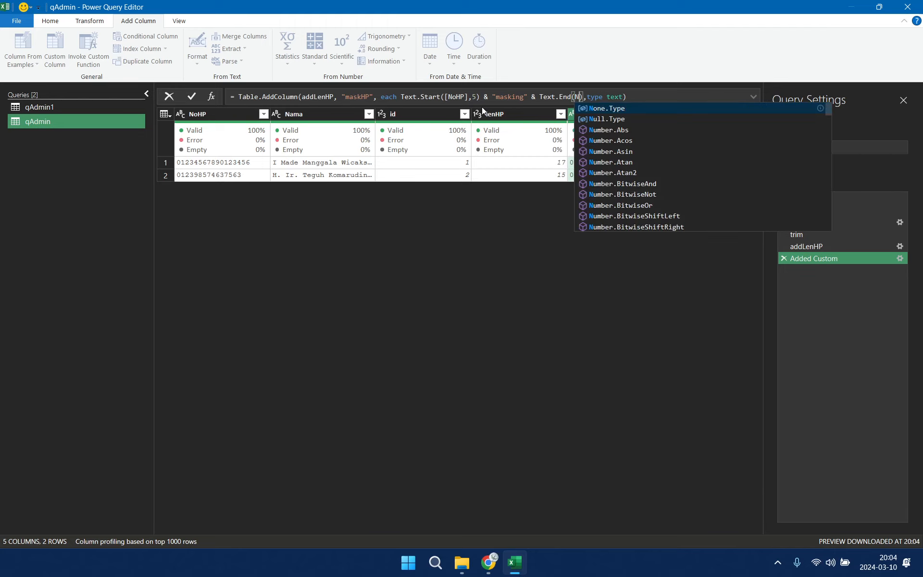
pyautogui.write('P,2')
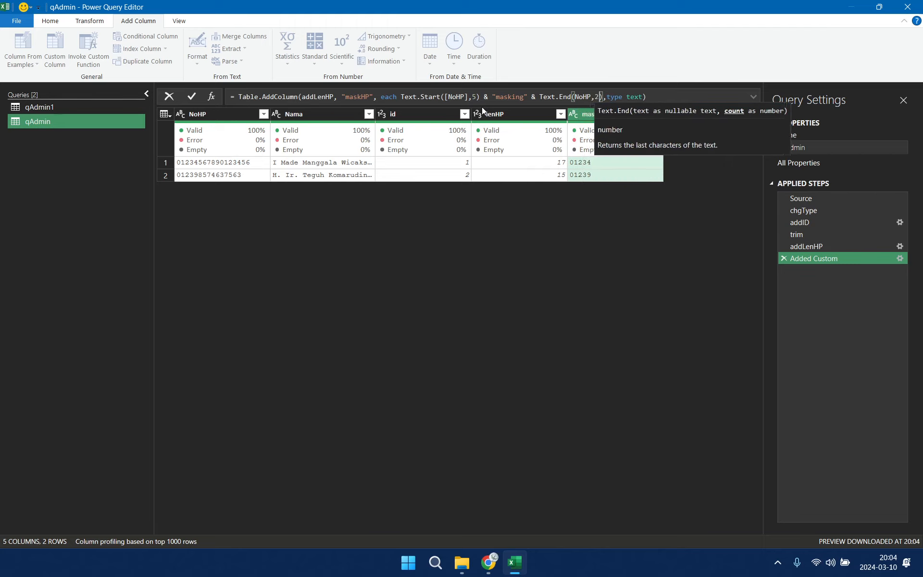
pyautogui.press('Return')
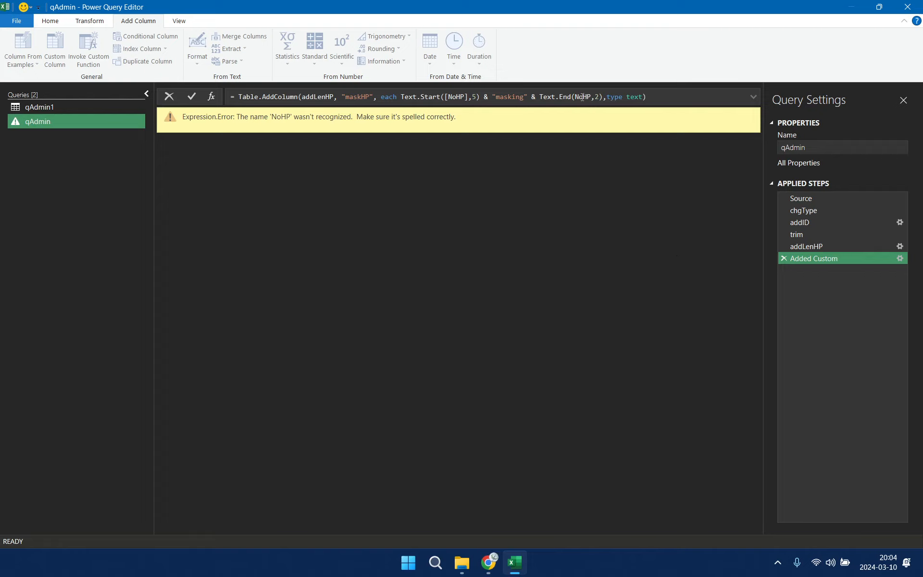
# Step: Compare with the addLenHP formula and correct the maskHP formula's Text.End reference to [NoHP], applying the change
pyautogui.click(820, 245)
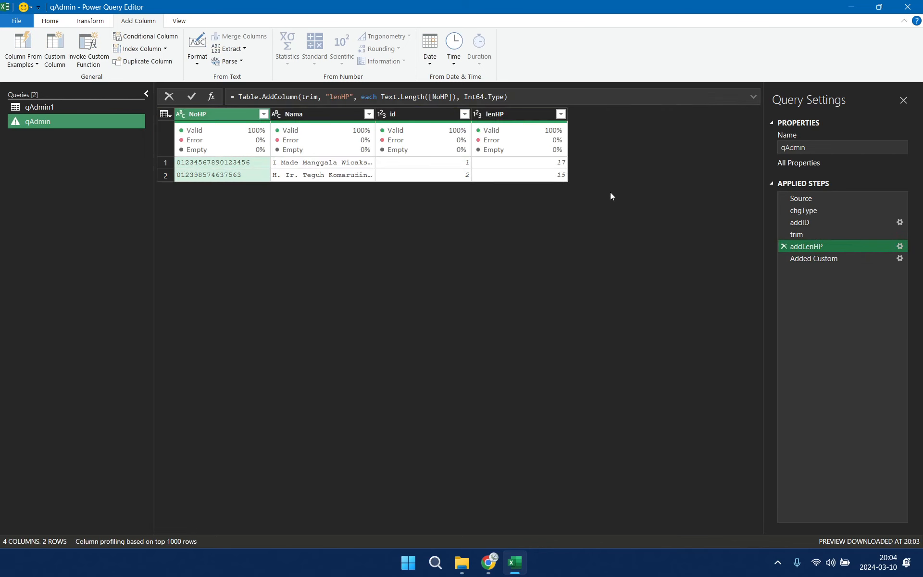
pyautogui.click(453, 96)
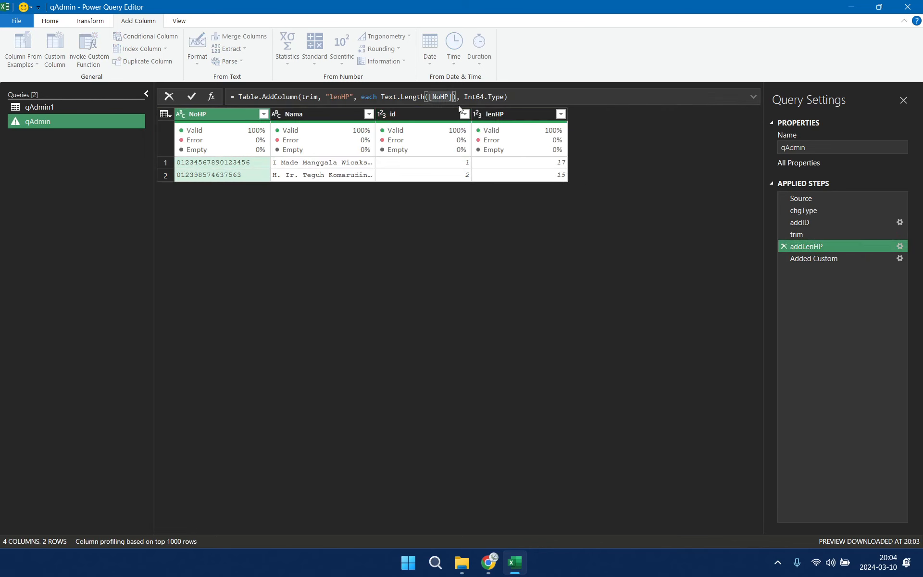
pyautogui.click(825, 259)
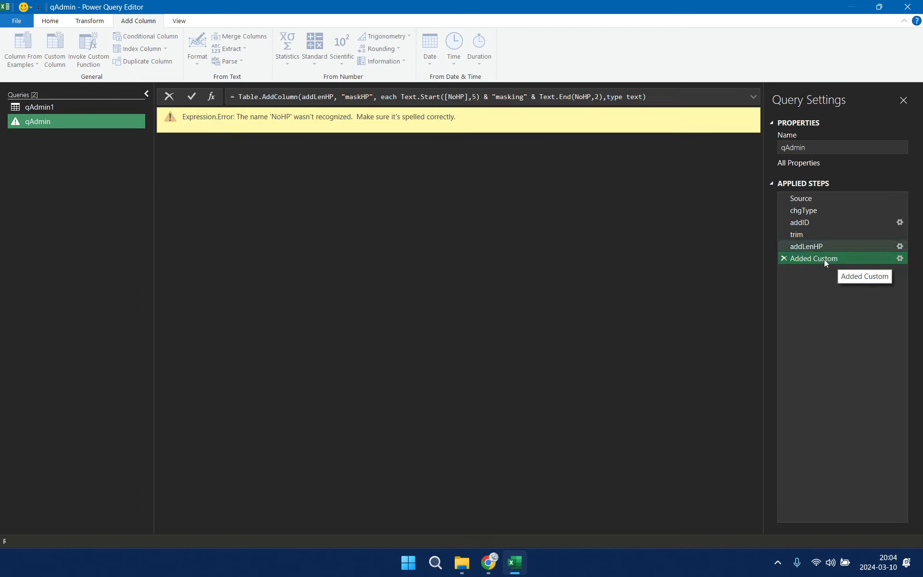
pyautogui.click(577, 97)
pyautogui.write('[')
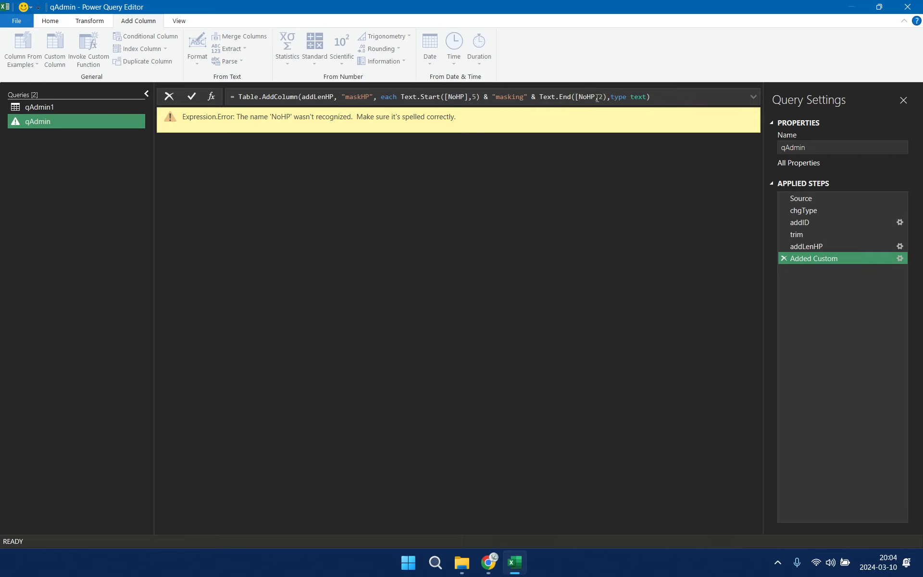
pyautogui.click(597, 97)
pyautogui.write(']')
pyautogui.click(668, 98)
pyautogui.press('Return')
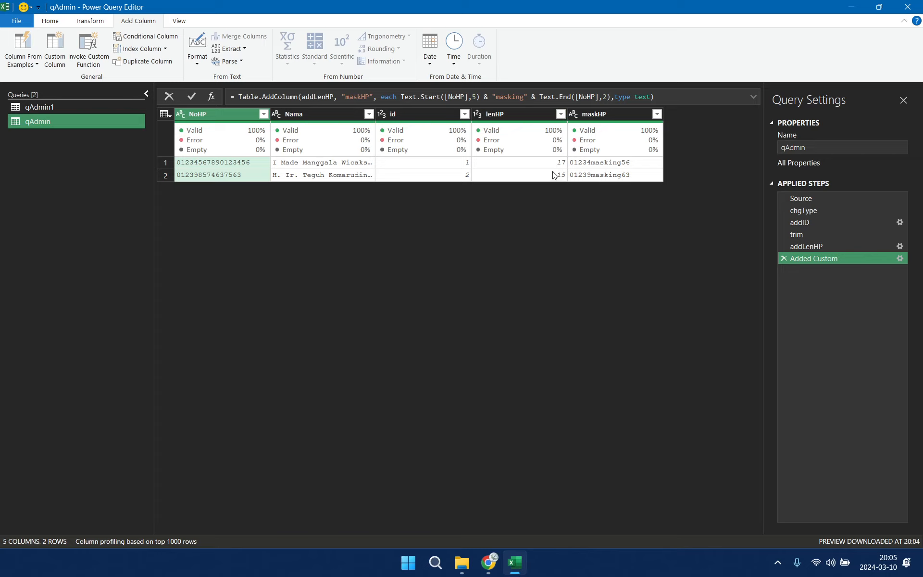
# Step: Replace the "masking" placeholder in the maskHP formula with Text.Repeat("*",[lenHP]-7) and apply it
pyautogui.click(493, 96)
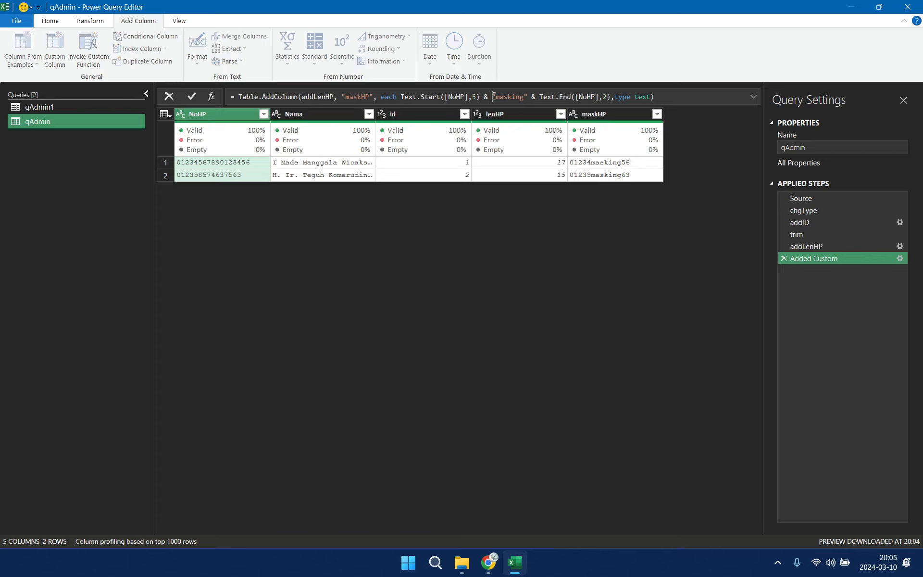
pyautogui.hotkey('shift', 'Right')
pyautogui.hotkey('shift', 'Right')
pyautogui.hotkey('shift', 'Right')
pyautogui.hotkey('shift', 'Right')
pyautogui.hotkey('shift', 'Right')
pyautogui.hotkey('shift', 'Right')
pyautogui.hotkey('shift', 'Right')
pyautogui.hotkey('shift', 'Right')
pyautogui.hotkey('shift', 'Right')
pyautogui.write('Text.')
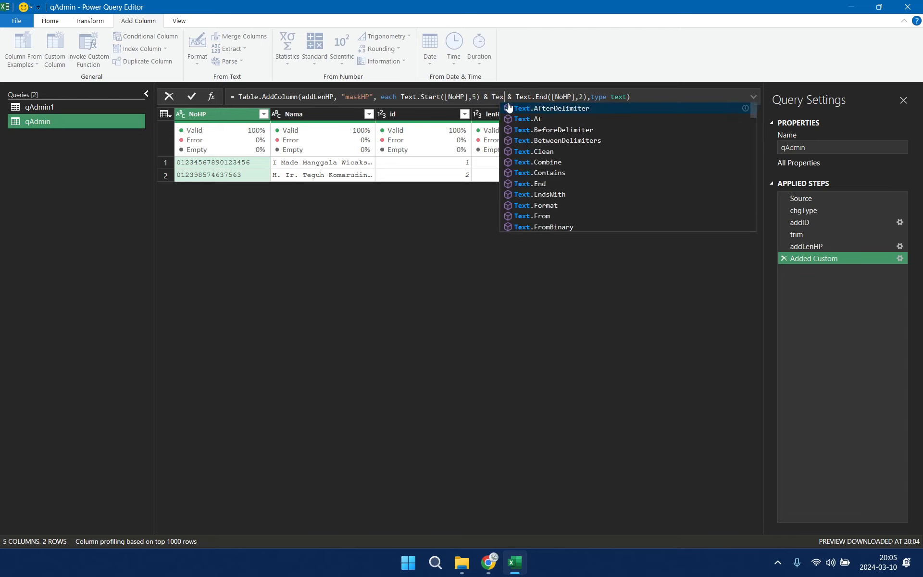
pyautogui.write('Repeat')
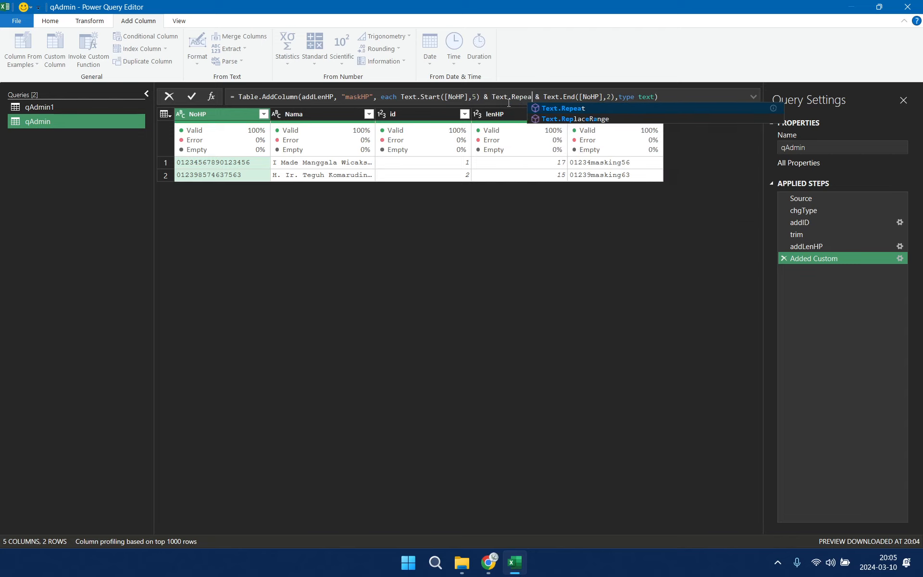
pyautogui.write('(')
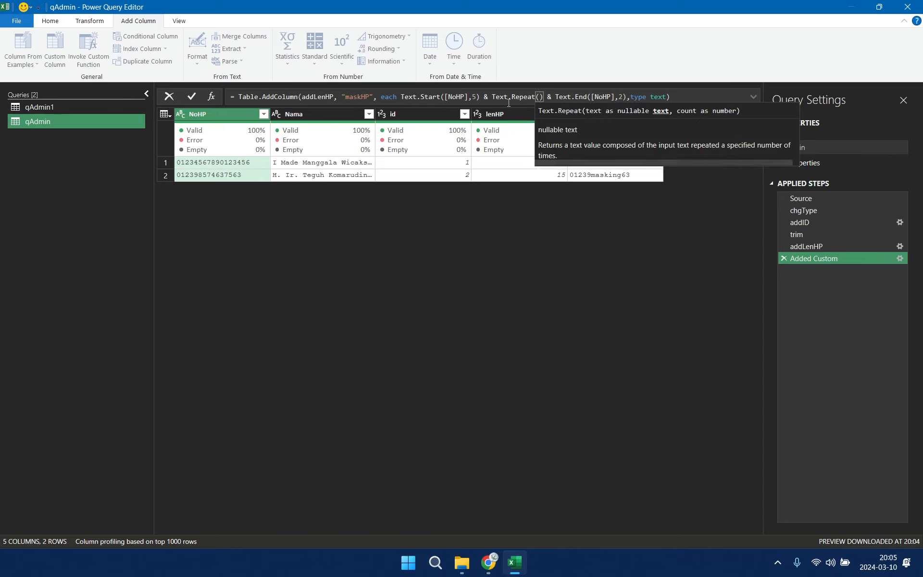
pyautogui.write('"*')
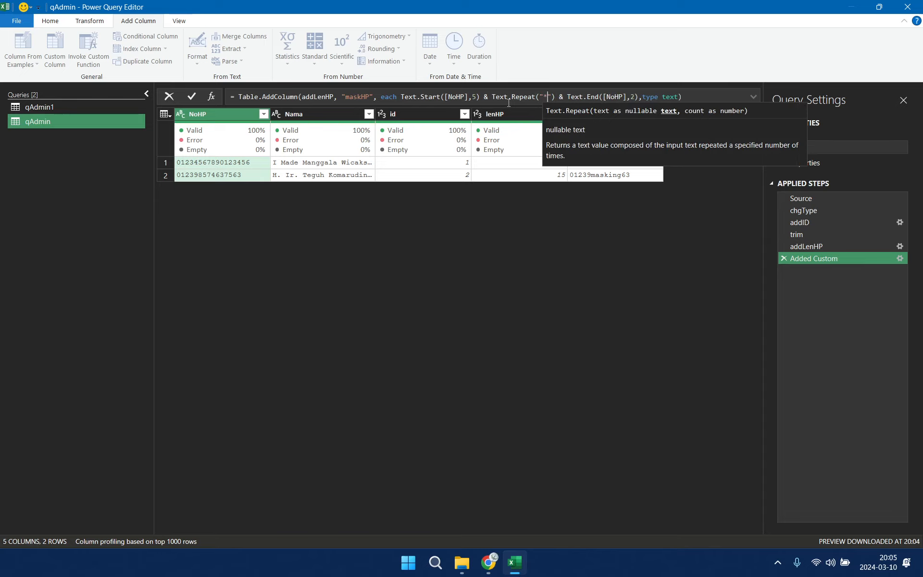
pyautogui.write('"')
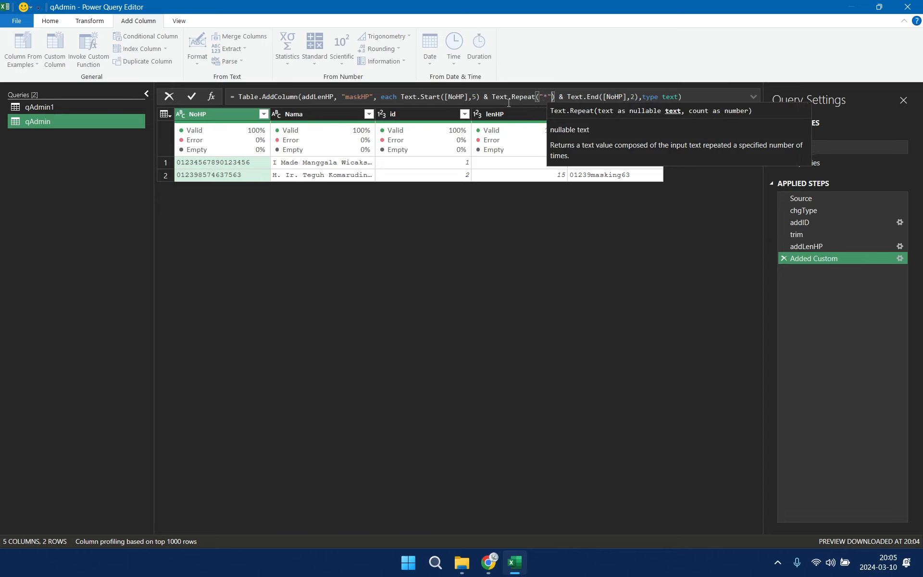
pyautogui.write(',[lenHP')
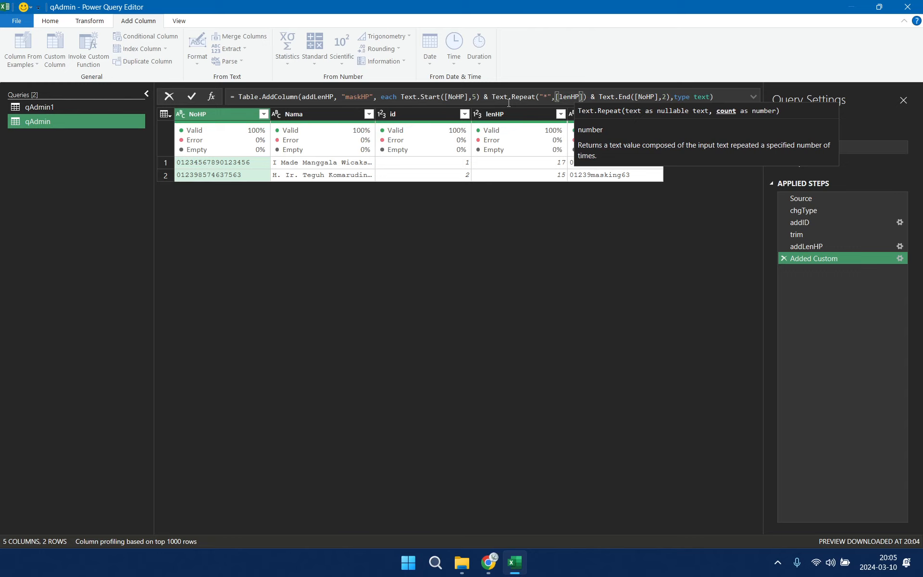
pyautogui.write(']-7')
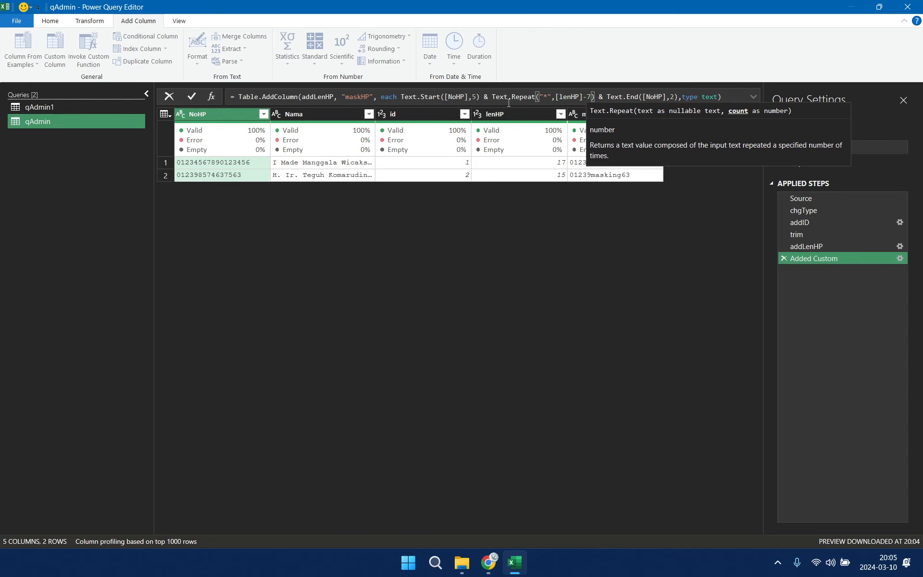
pyautogui.press('Return')
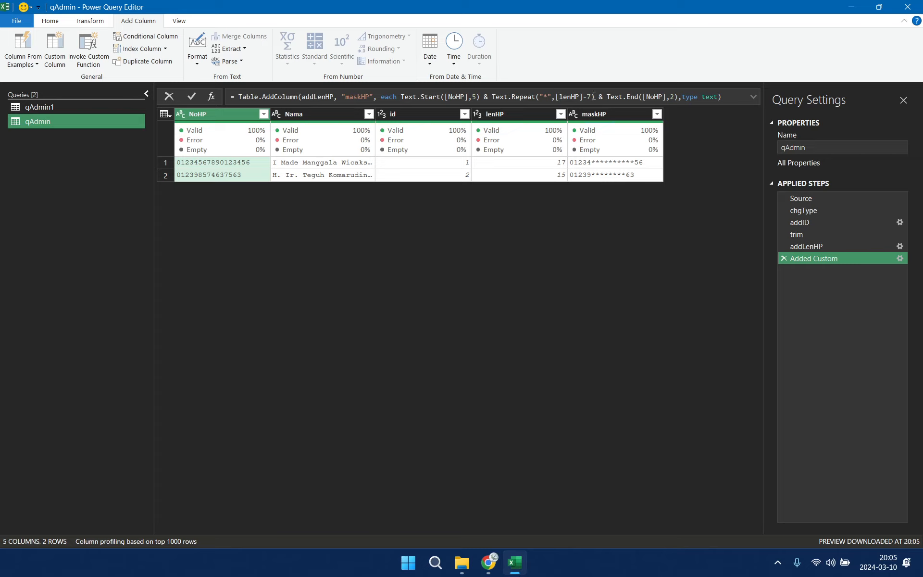
# Step: Turn the Text.Repeat count in the maskHP formula into the condition if [lenHP]-7<0
pyautogui.click(556, 96)
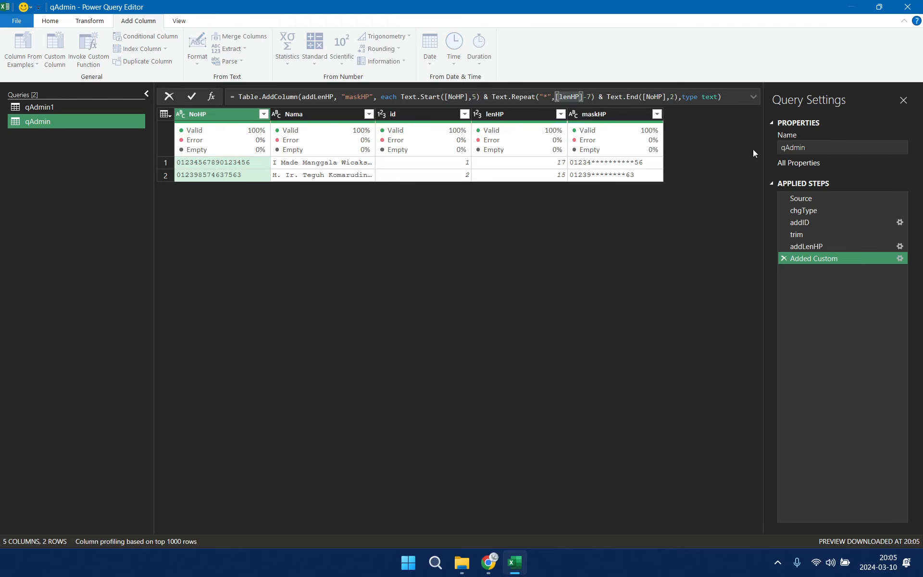
pyautogui.click(753, 97)
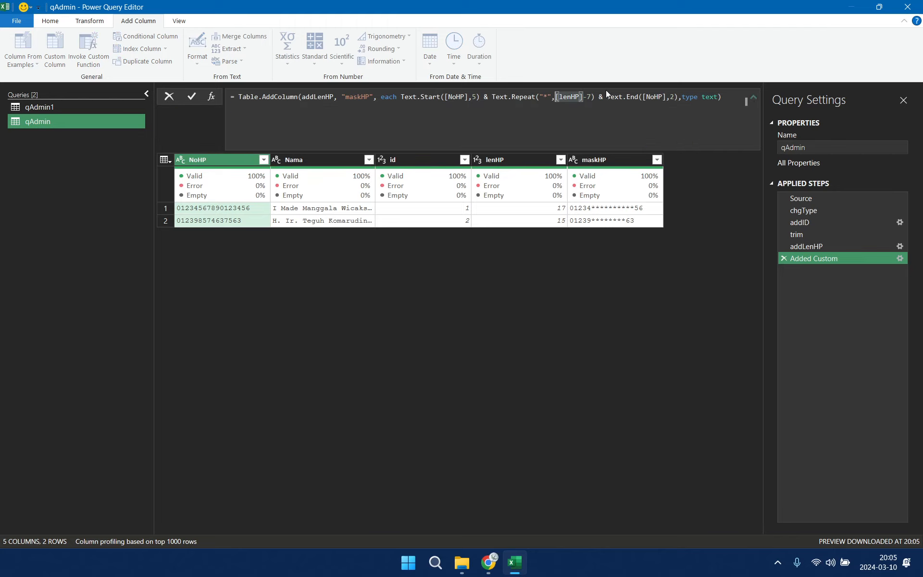
pyautogui.moveTo(557, 98); pyautogui.dragTo(591, 99)
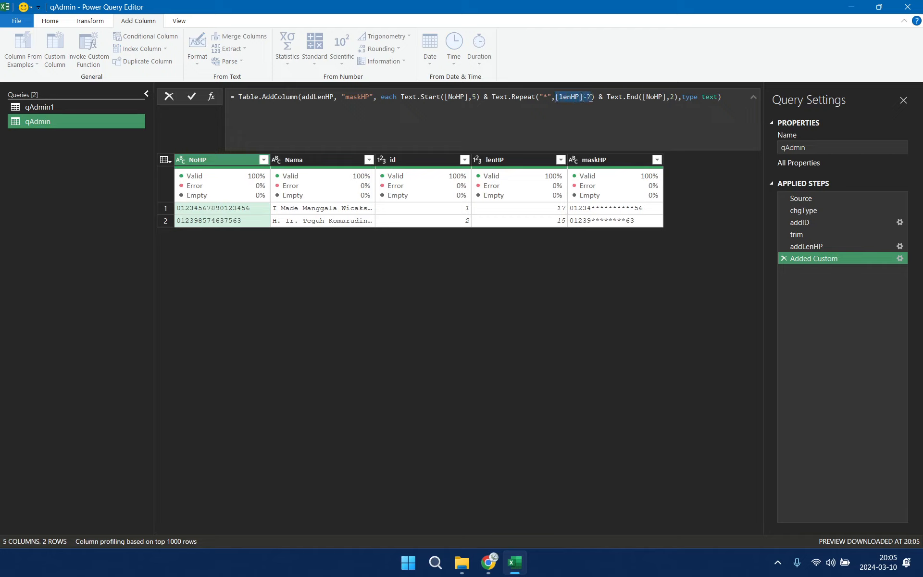
pyautogui.click(558, 101)
pyautogui.write('if')
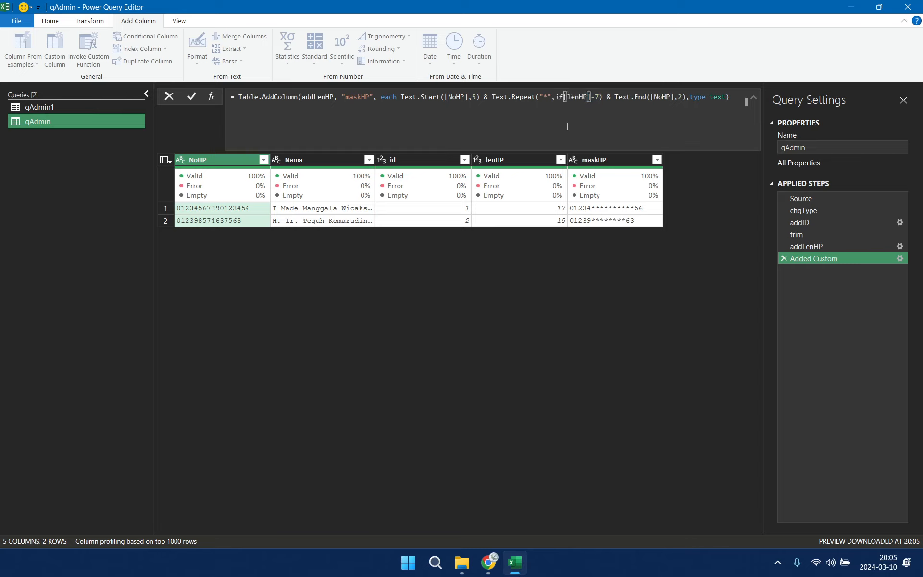
pyautogui.press('Right')
pyautogui.press('Right')
pyautogui.press('Right')
pyautogui.press('Right')
pyautogui.press('Right')
pyautogui.press('Right')
pyautogui.press('Right')
pyautogui.press('Right')
pyautogui.press('Right')
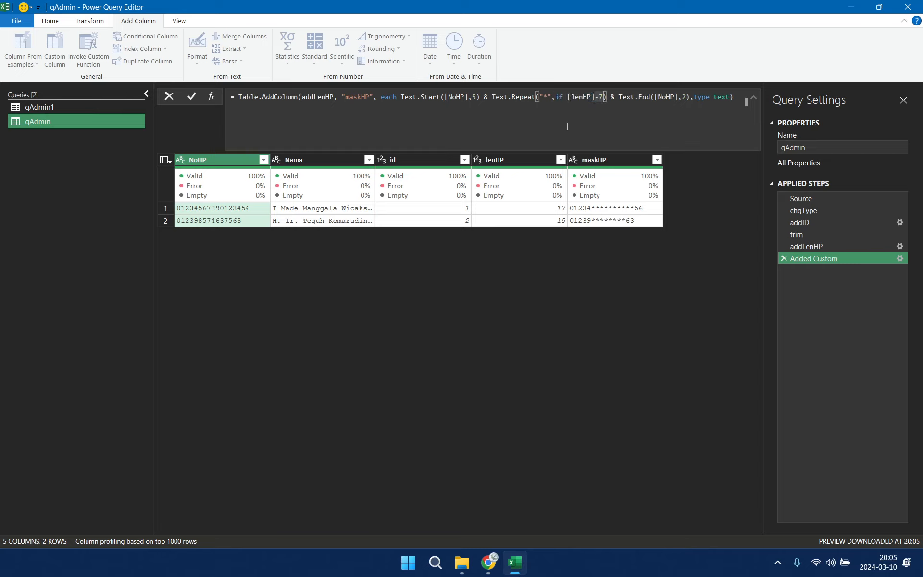
pyautogui.write('<0')
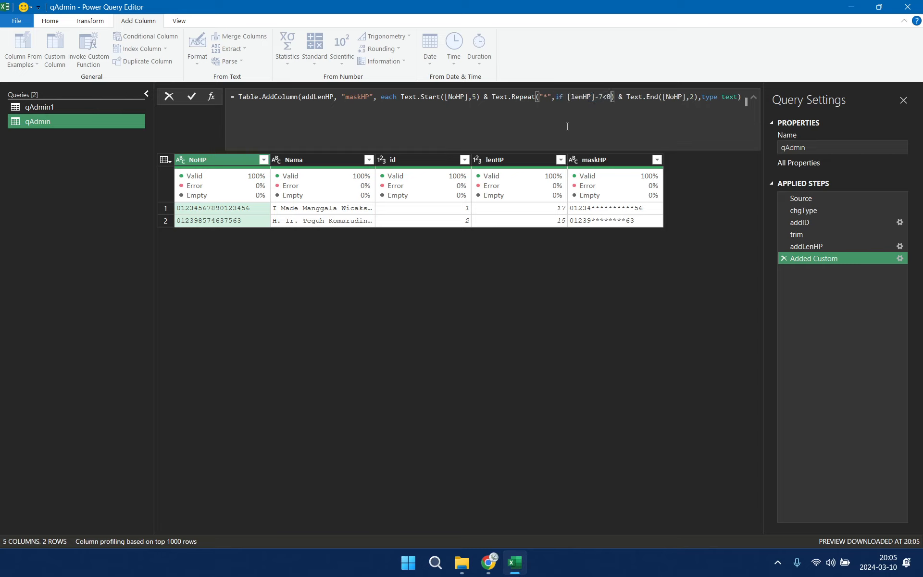
# Step: Complete the Text.Repeat count's condition with then 0 else [lenHP]-7 and apply the formula
pyautogui.write(' then 0')
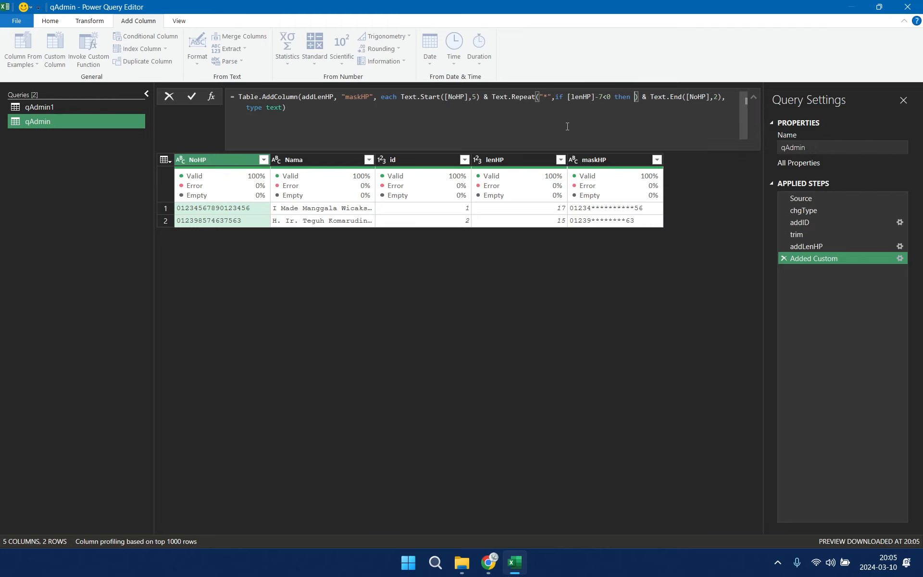
pyautogui.write(' else ')
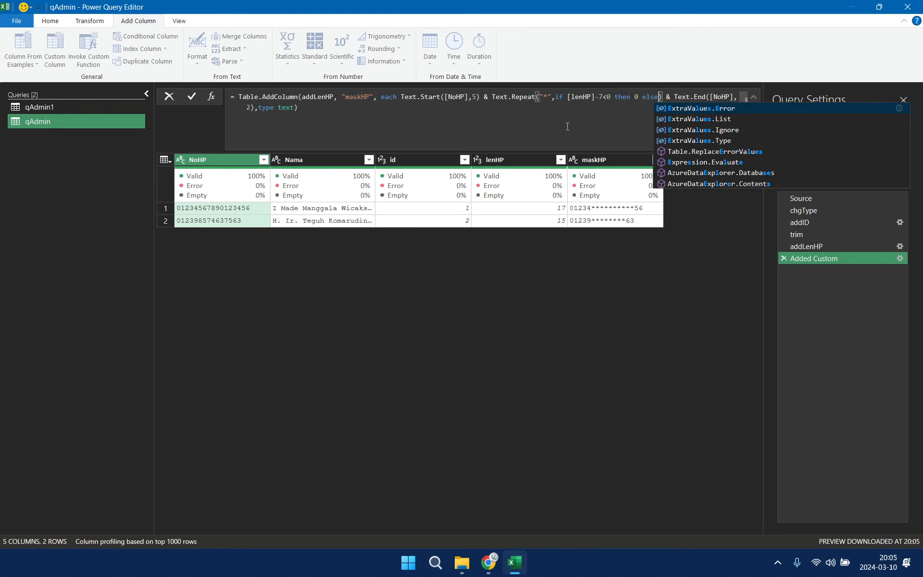
pyautogui.write('[l')
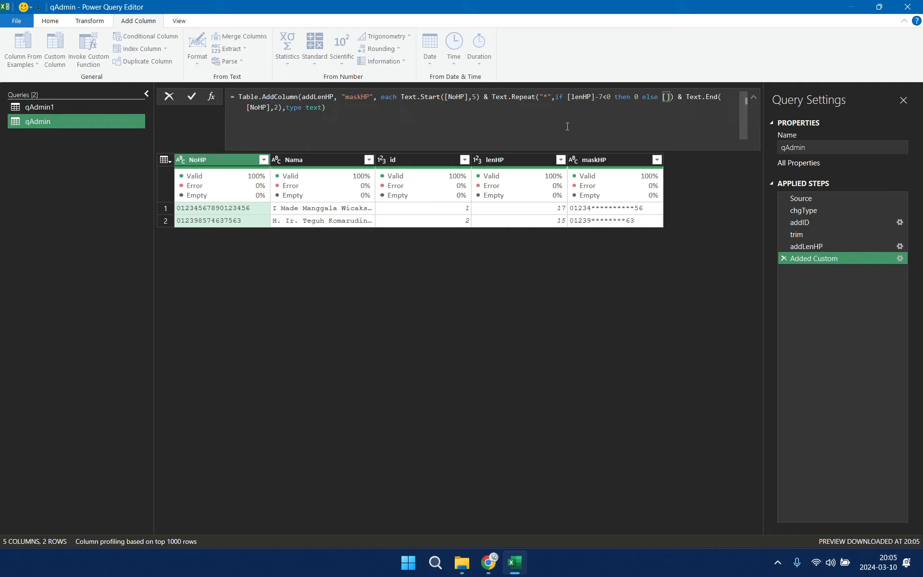
pyautogui.write('enHP]-')
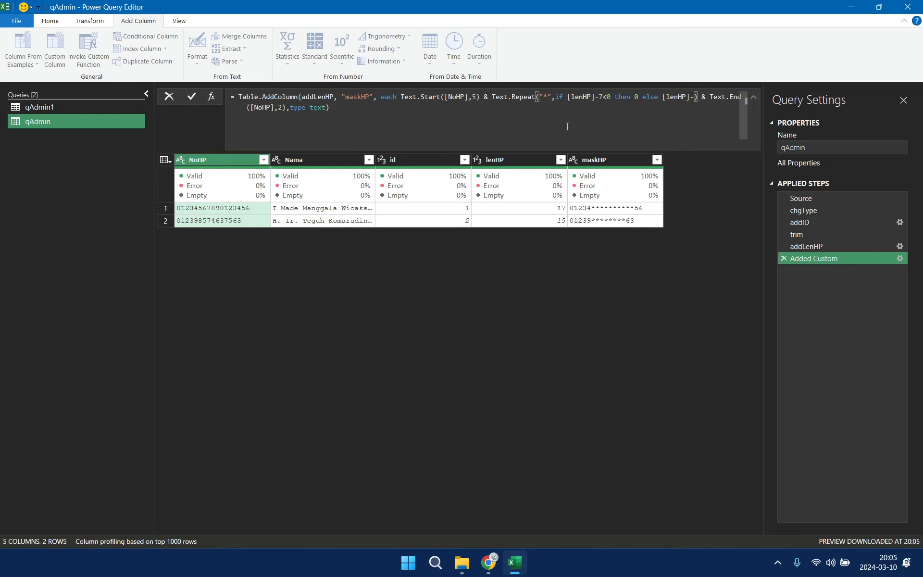
pyautogui.write('7')
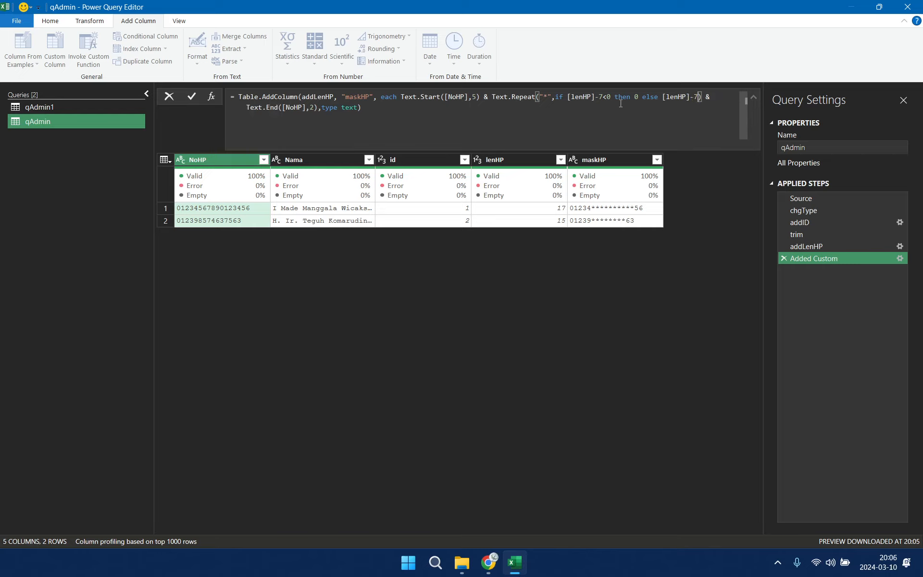
pyautogui.press('Return')
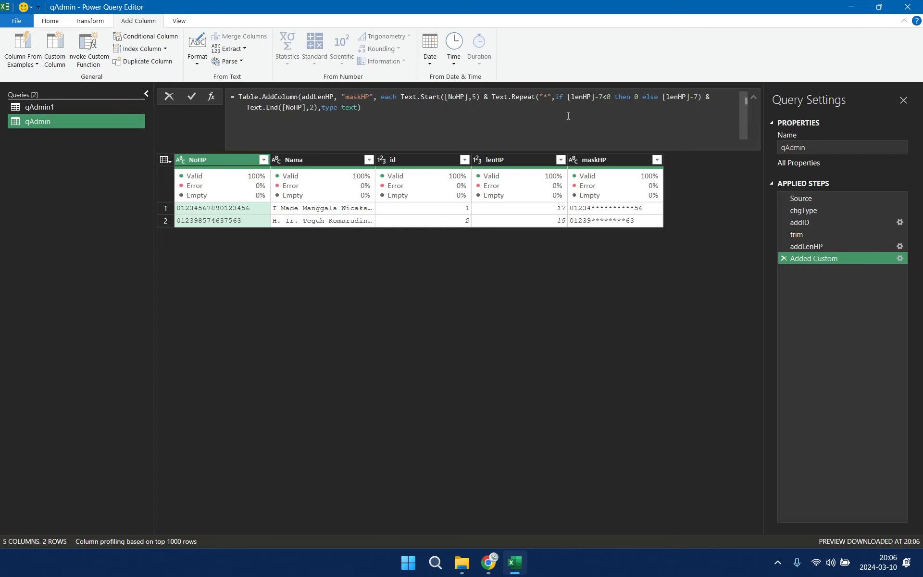
# Step: Replace the whole if expression in Text.Repeat with a List.Max function that has 0 as its default argument
pyautogui.click(555, 97)
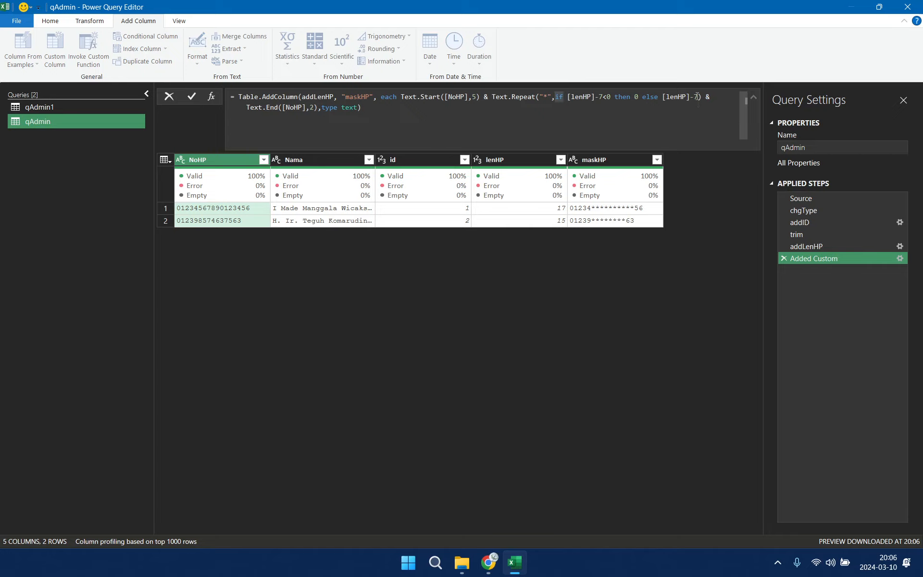
pyautogui.keyDown('shift'); pyautogui.click(700, 110); pyautogui.keyUp('shift')
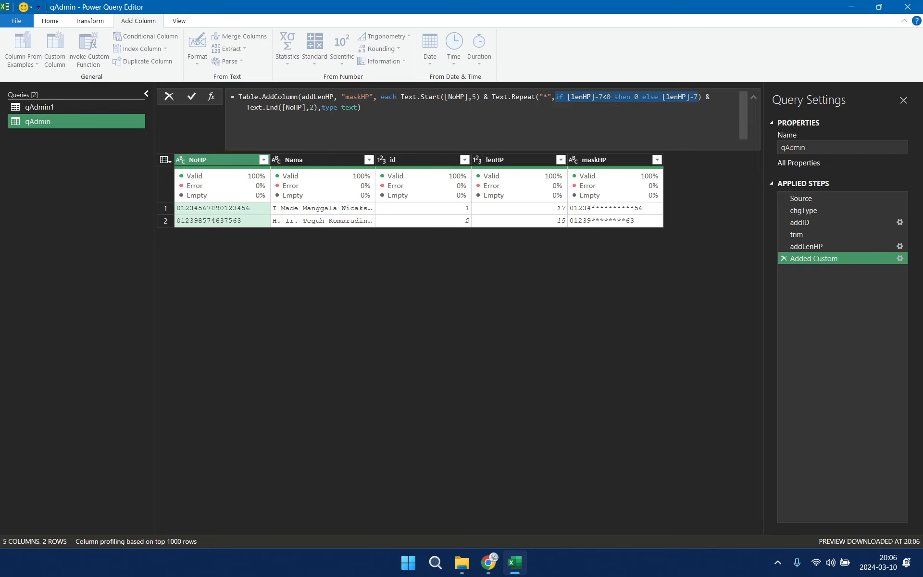
pyautogui.write('List')
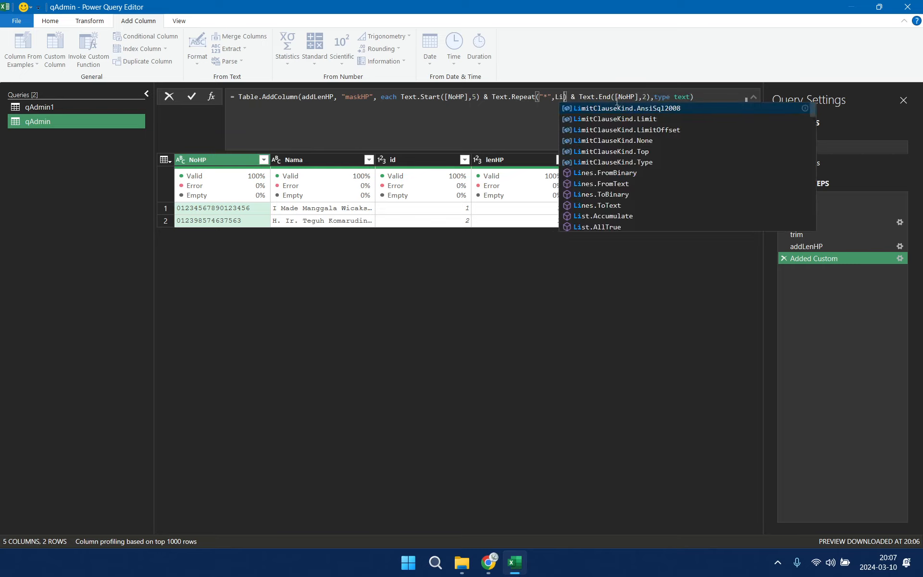
pyautogui.write('.Max(')
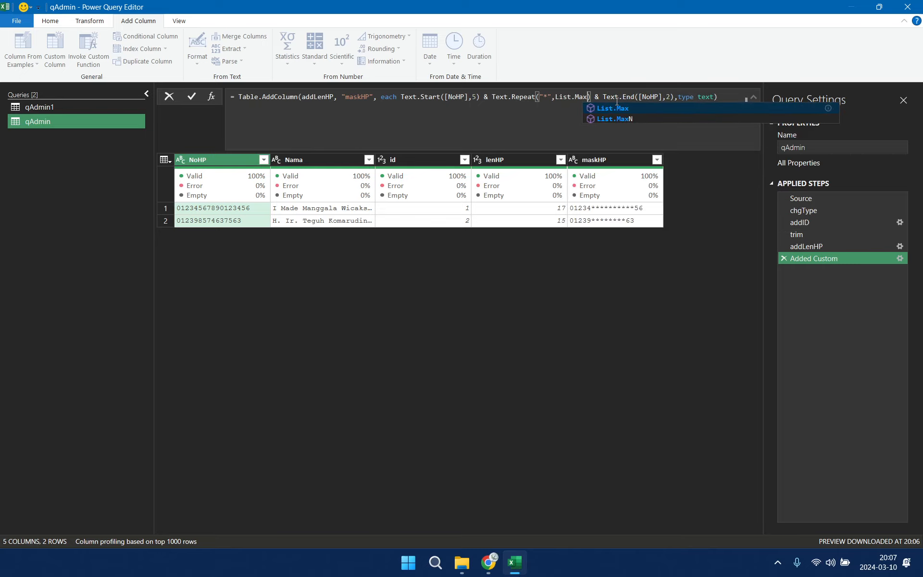
pyautogui.write(')')
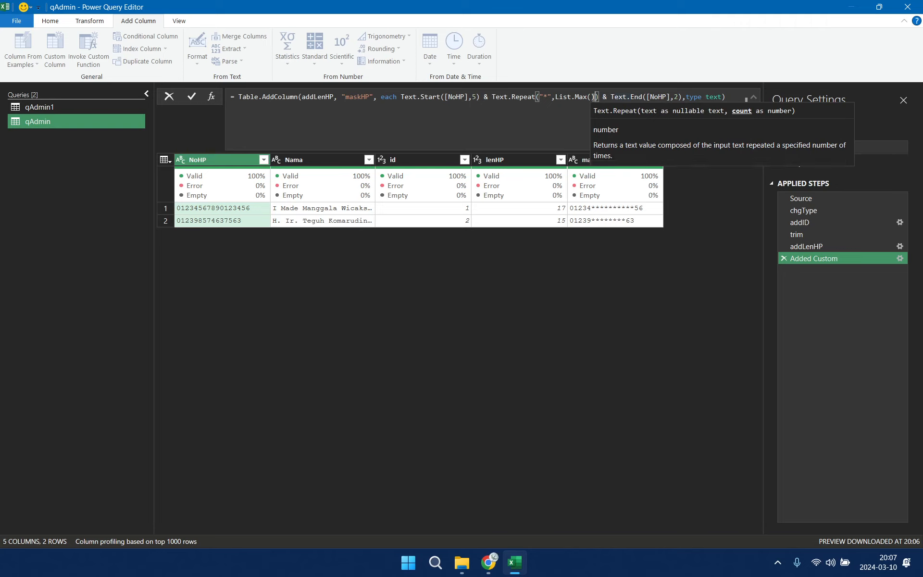
pyautogui.click(593, 96)
pyautogui.write(',0')
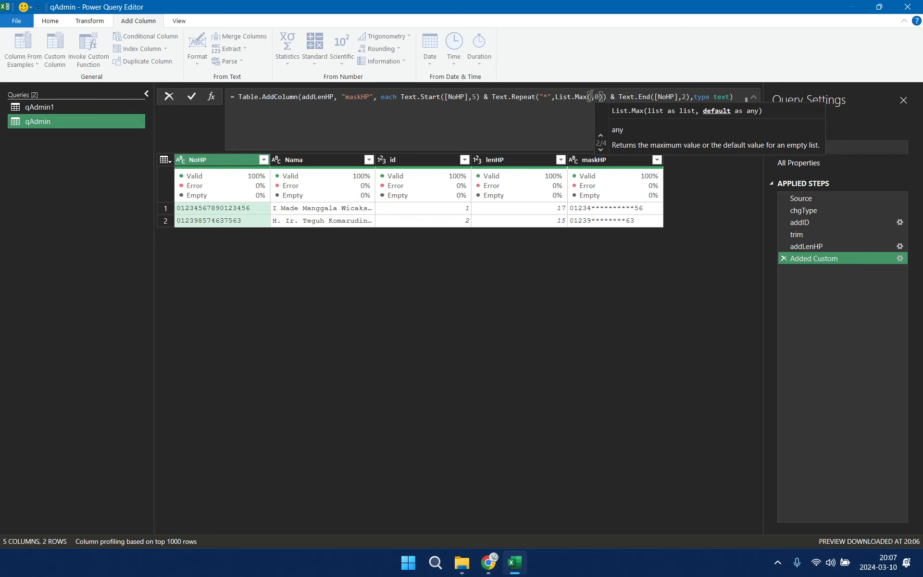
# Step: Fill the List.Max function's list argument with {0,[lenHP]-7} in the maskHP formula and apply it
pyautogui.press('Escape')
pyautogui.write('{')
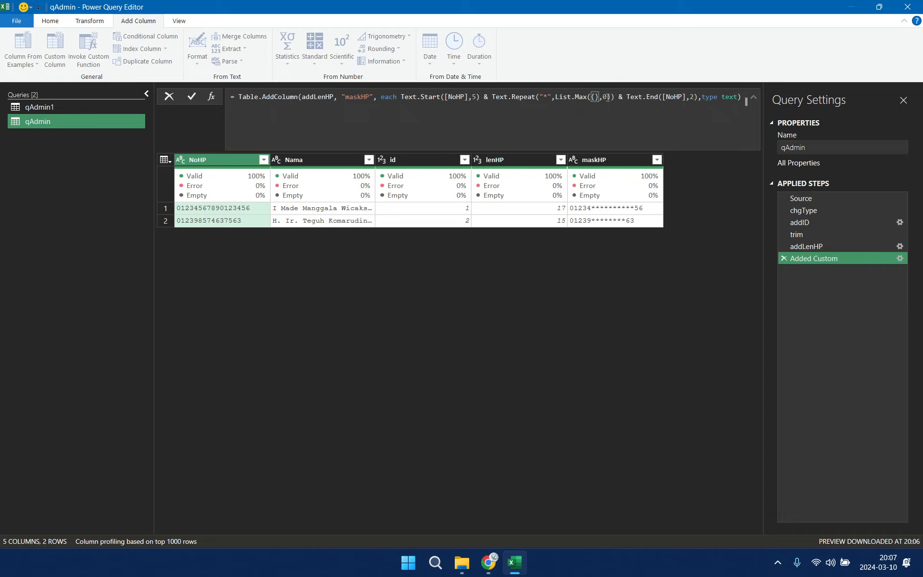
pyautogui.write('0,')
pyautogui.write('[')
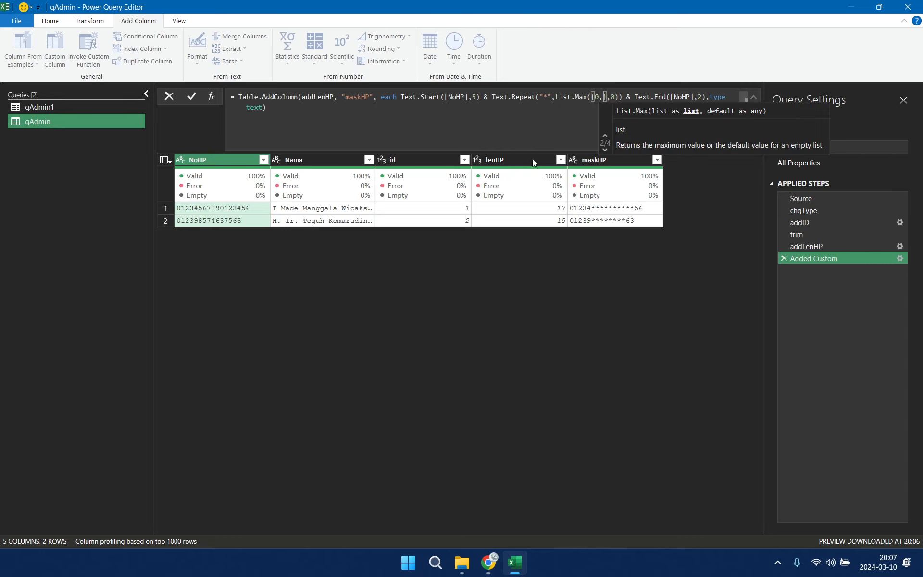
pyautogui.write('lenHP]')
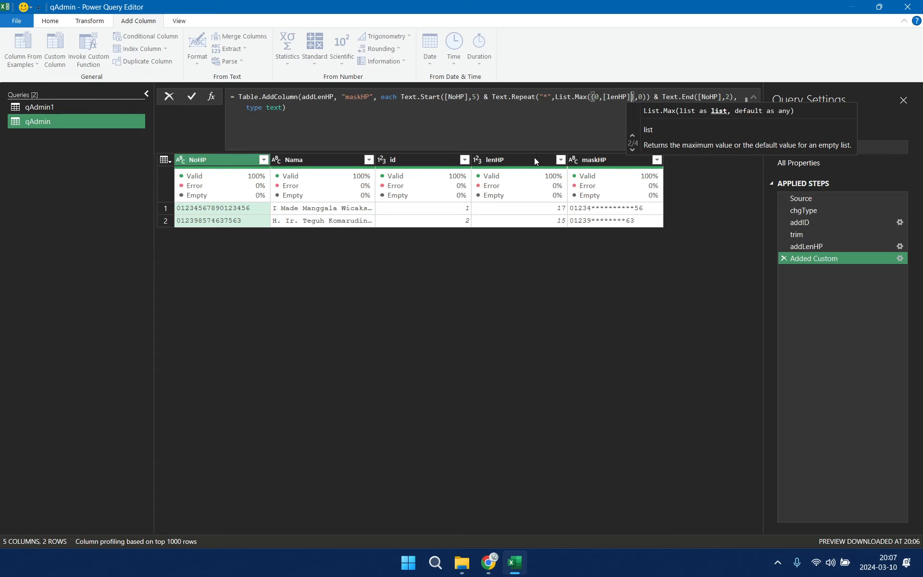
pyautogui.write('-7')
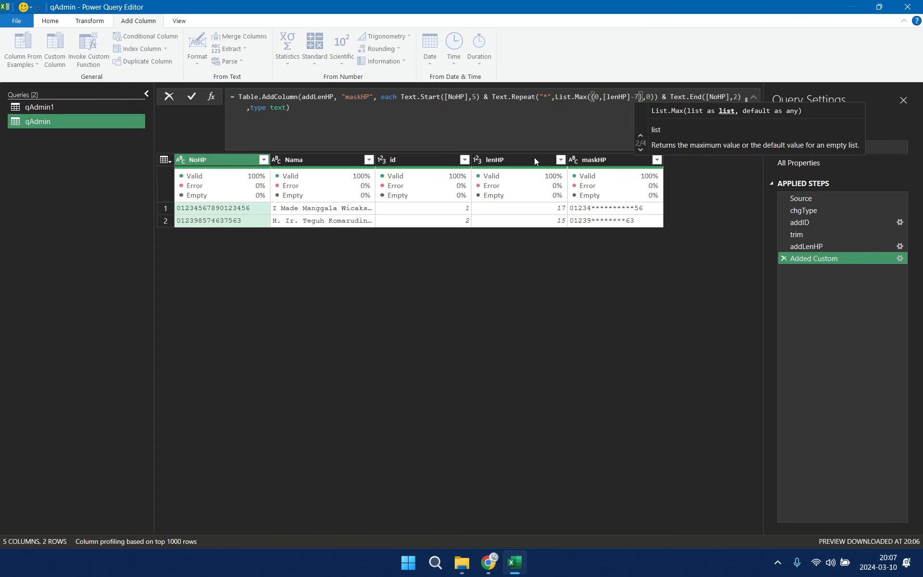
pyautogui.click(859, 367)
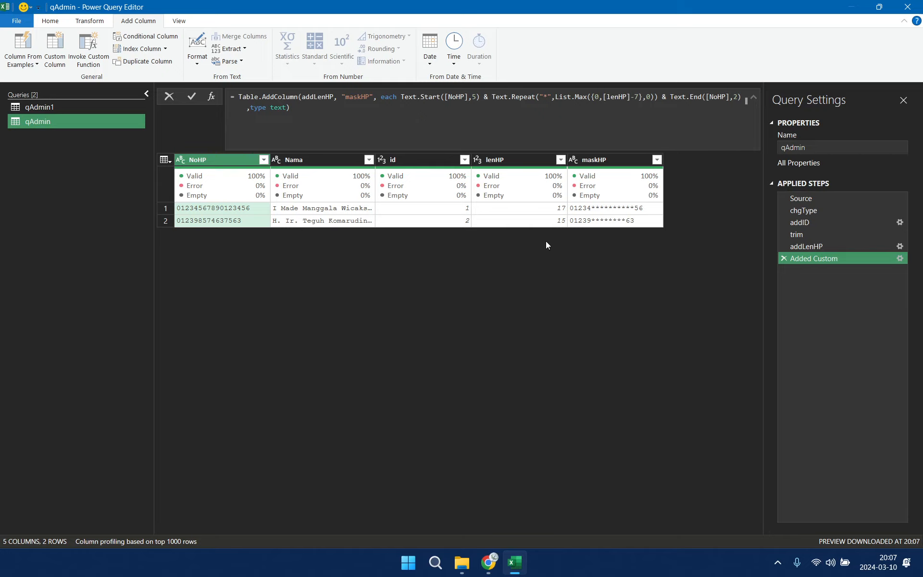
# Step: Rename the Added Custom applied step as addMaskHP
pyautogui.rightClick(816, 258)
pyautogui.click(852, 279)
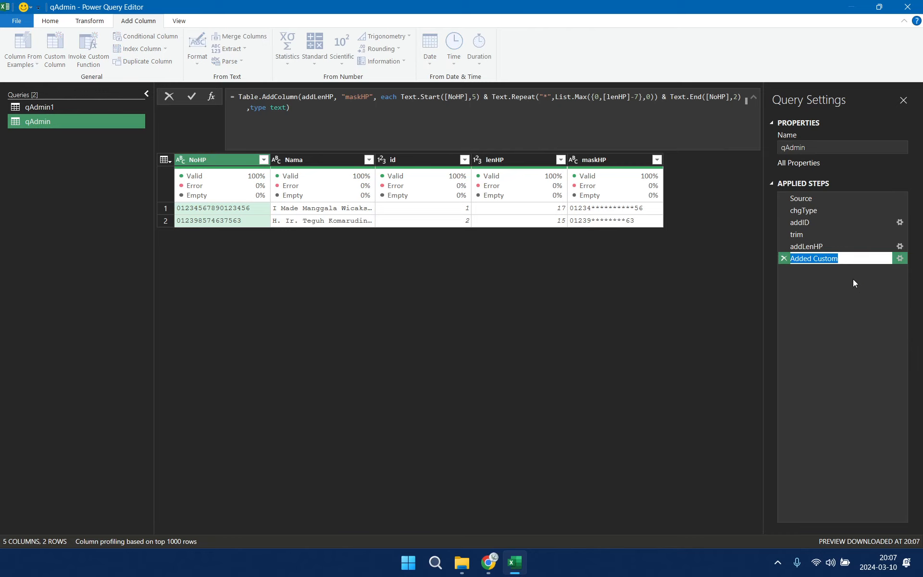
pyautogui.write('addMaskHP')
pyautogui.press('Return')
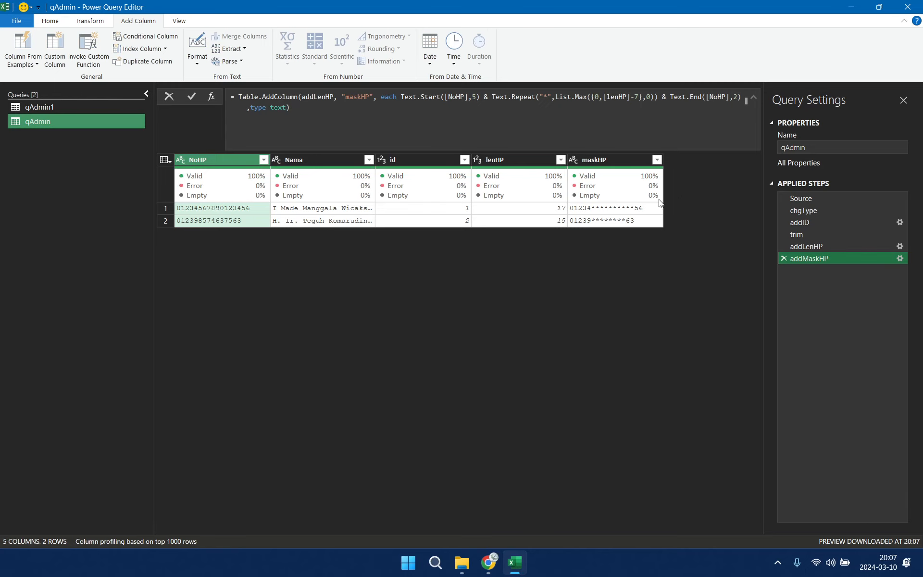
# Step: Split the Nama column by the space delimiter at each occurrence, into rows instead of columns
pyautogui.click(336, 160)
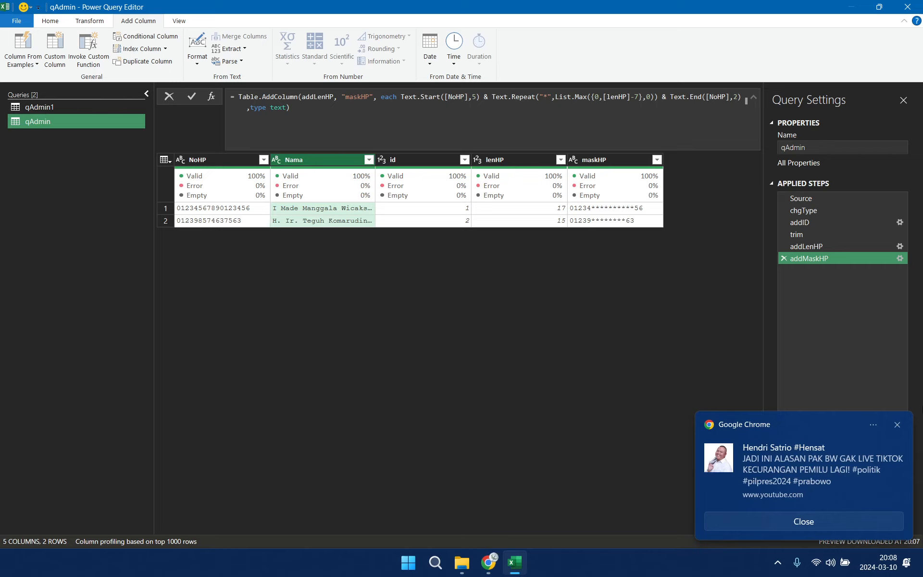
pyautogui.click(897, 424)
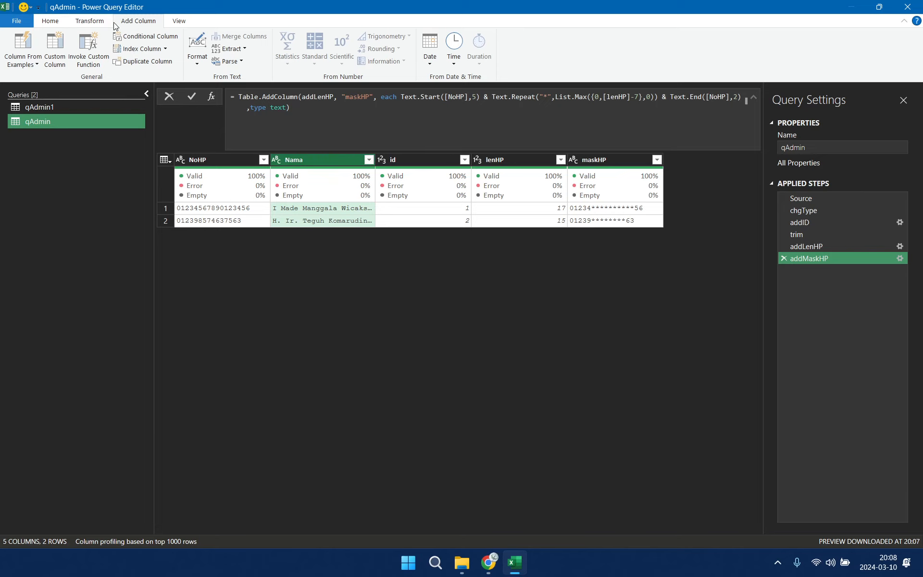
pyautogui.click(89, 21)
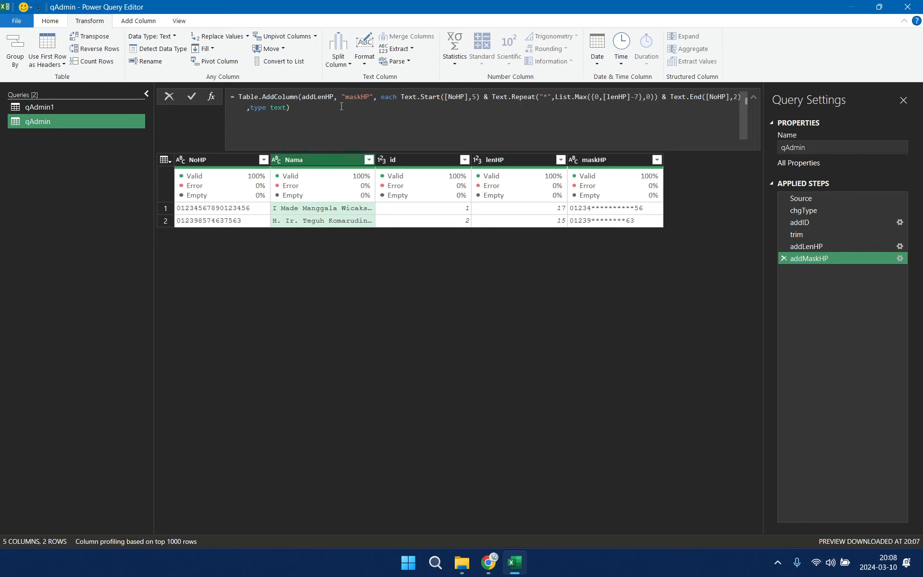
pyautogui.click(349, 64)
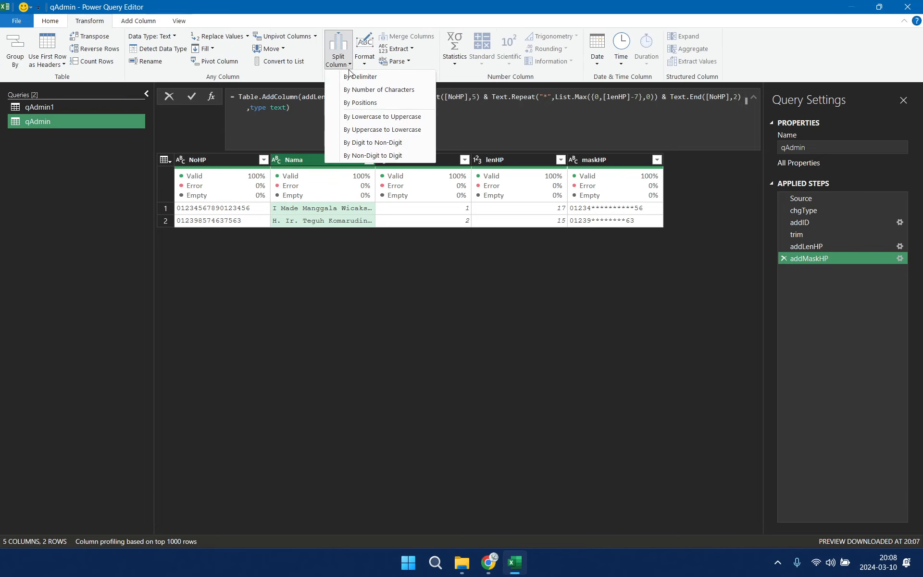
pyautogui.click(356, 77)
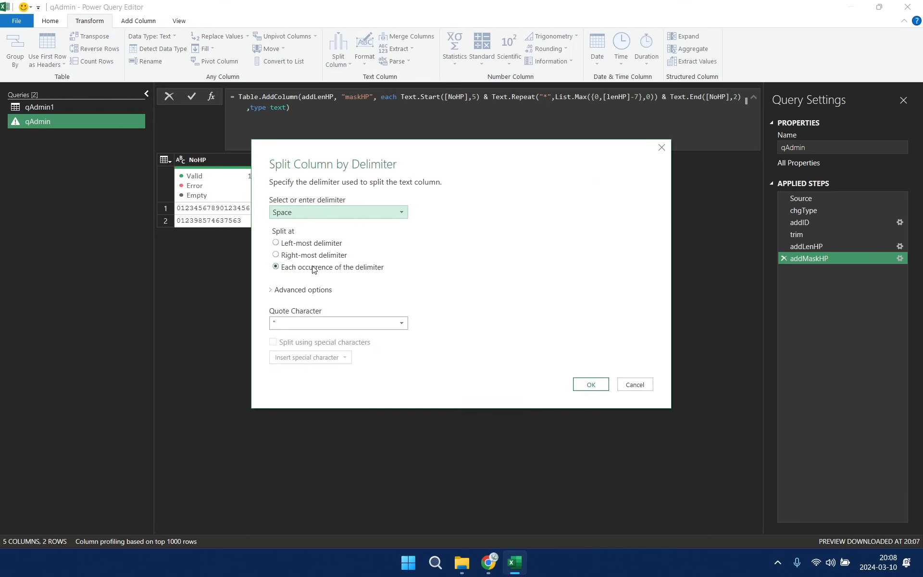
pyautogui.click(271, 290)
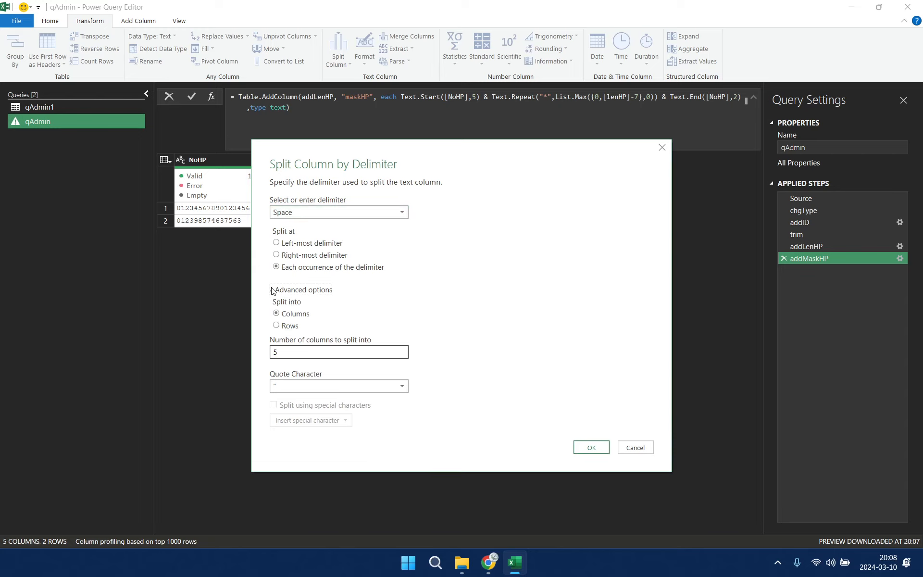
pyautogui.click(288, 326)
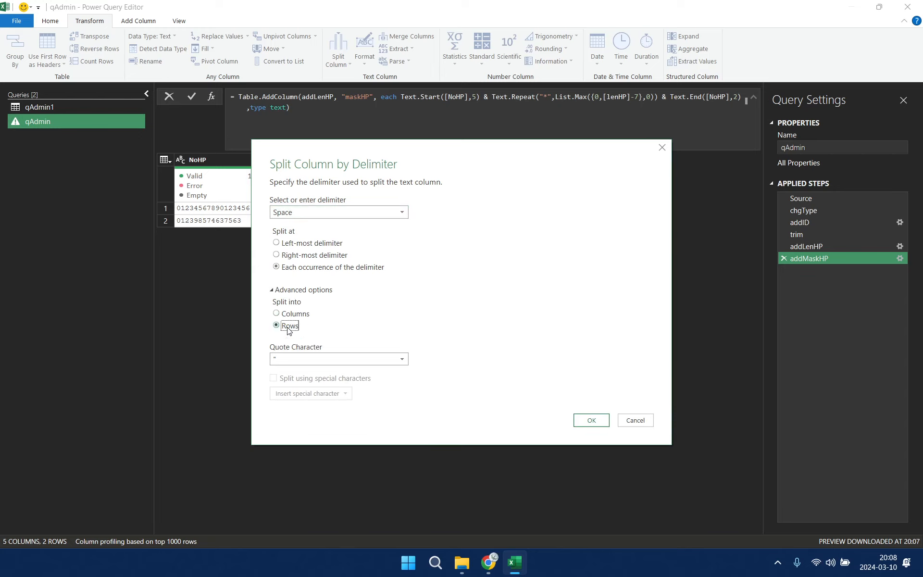
pyautogui.click(591, 421)
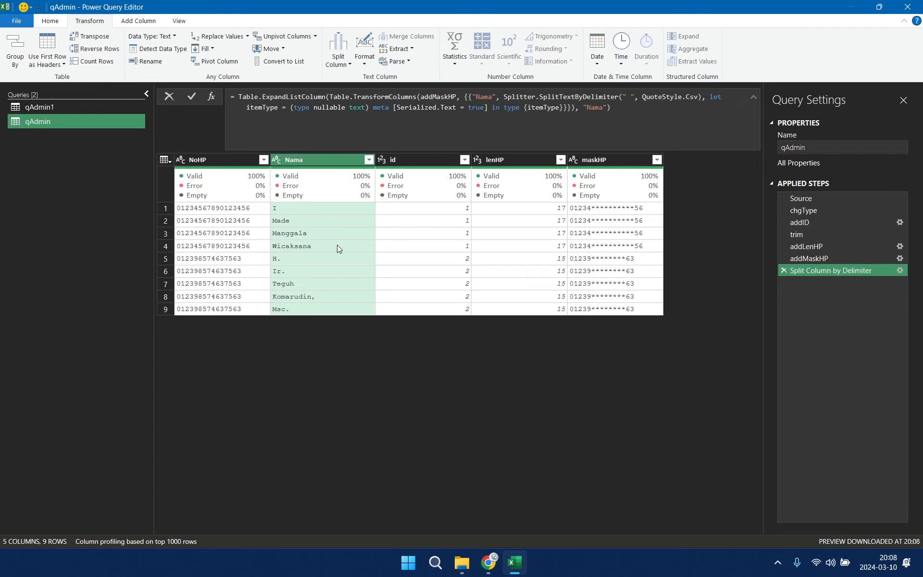
# Step: Add an index column starting from 1 to the split table
pyautogui.click(138, 20)
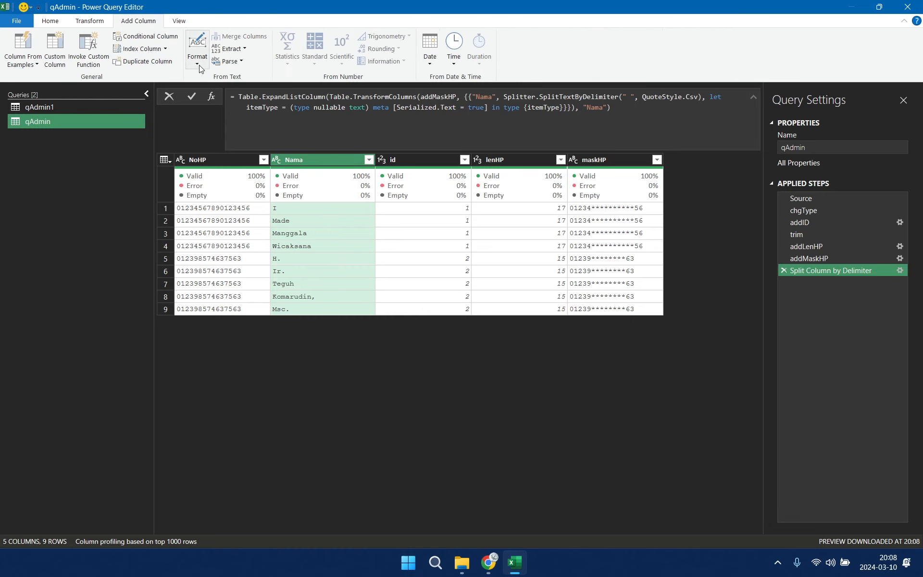
pyautogui.click(164, 48)
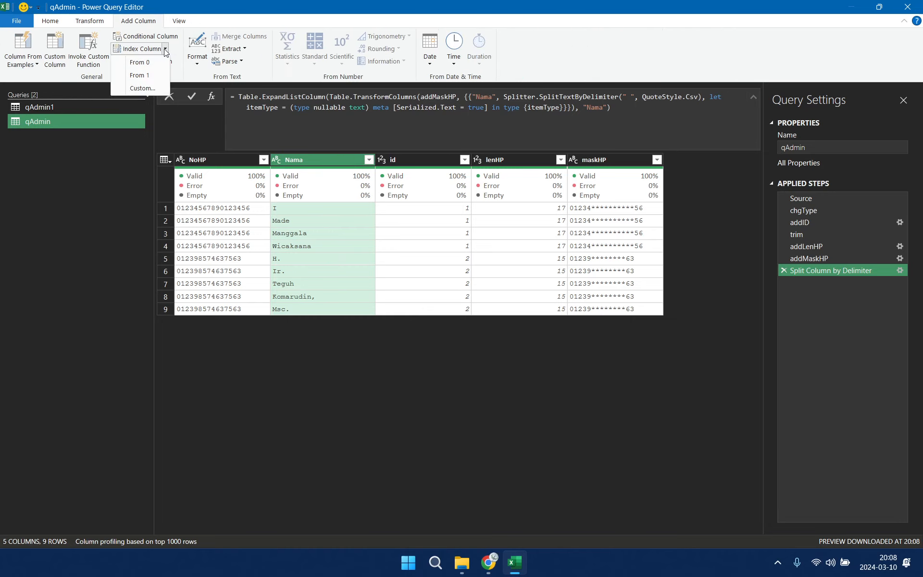
pyautogui.click(157, 75)
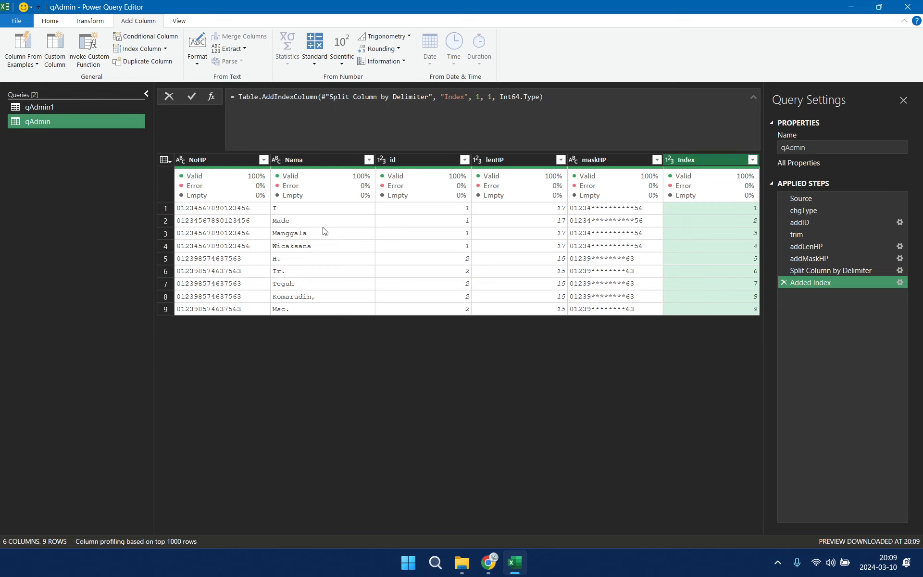
# Step: Filter out empty values from the Nama column and trim its text
pyautogui.click(329, 160)
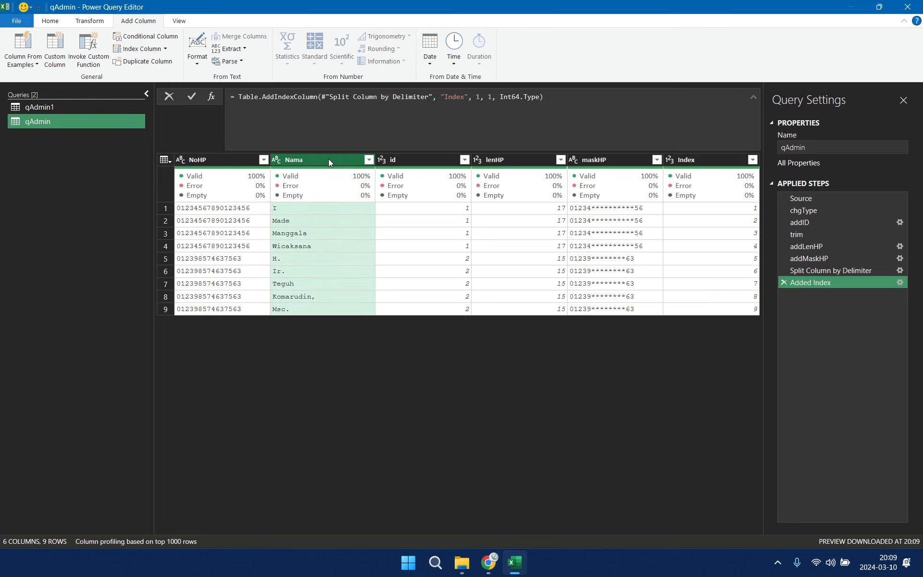
pyautogui.click(369, 160)
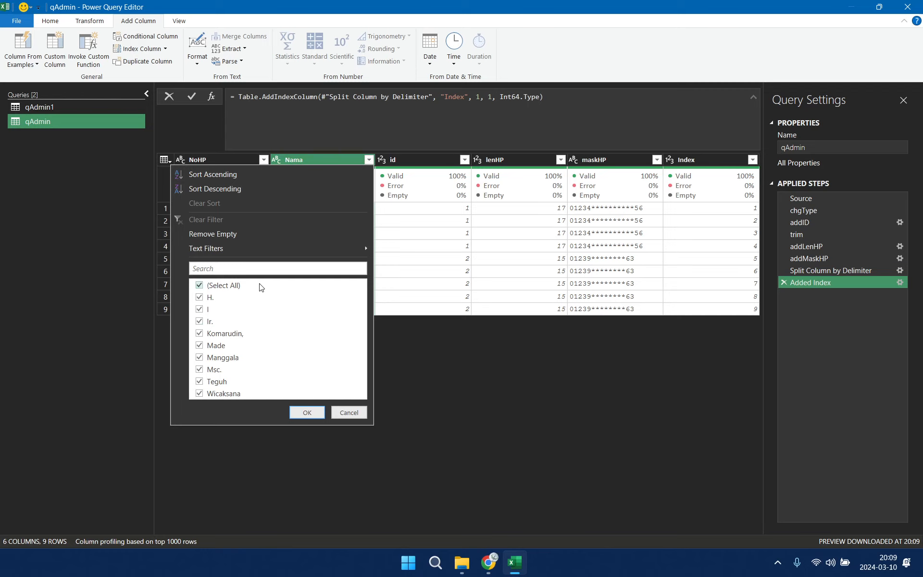
pyautogui.click(260, 234)
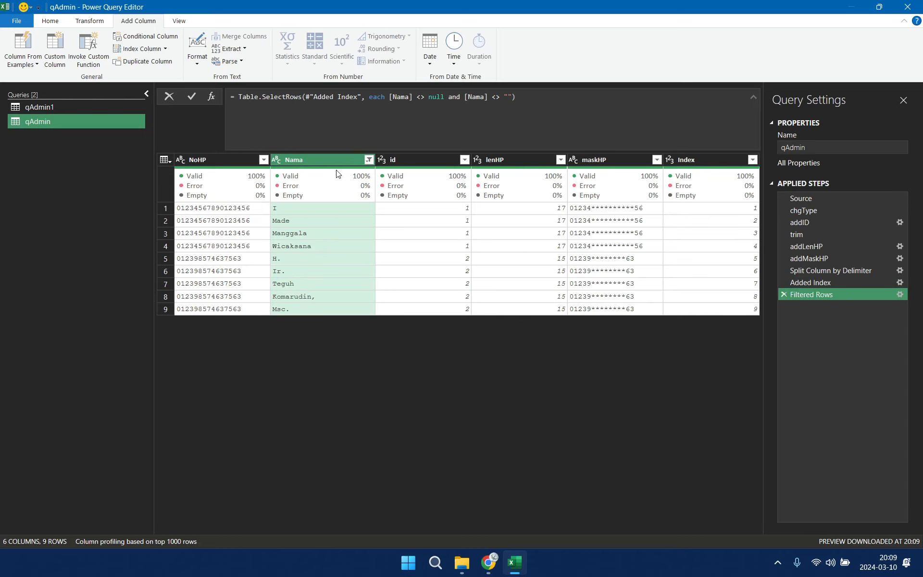
pyautogui.rightClick(333, 158)
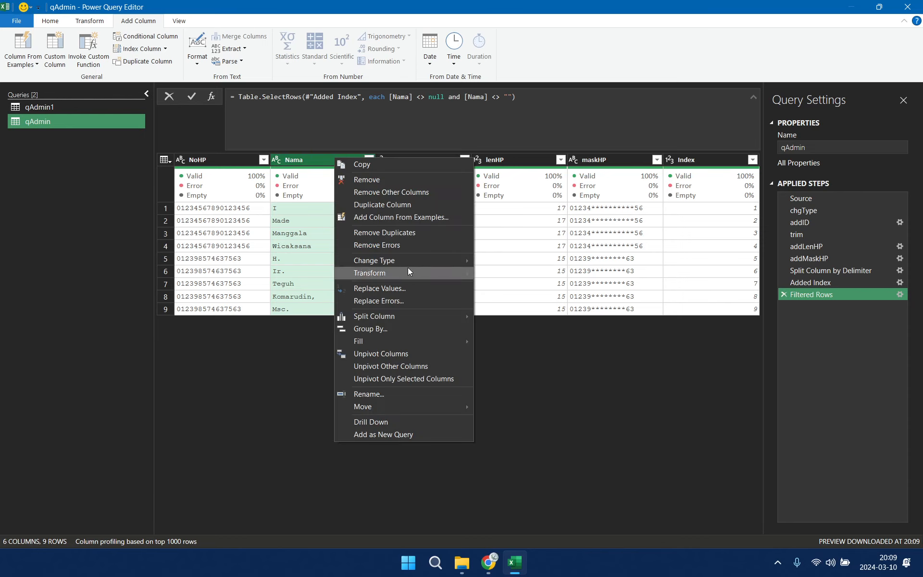
pyautogui.moveTo(407, 270)
pyautogui.click(530, 306)
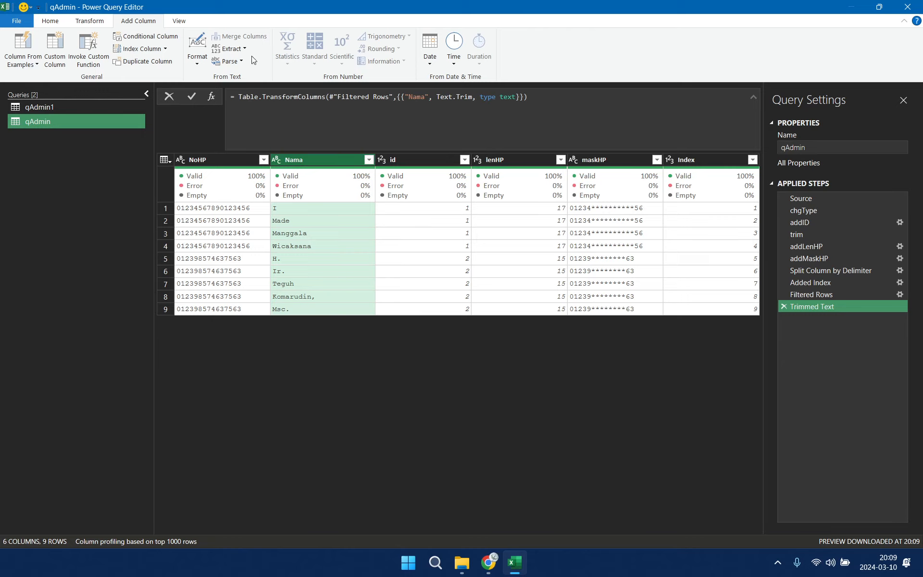
# Step: Add a text length column for Nama and name it lenNM in the step's formula
pyautogui.click(231, 49)
pyautogui.click(242, 64)
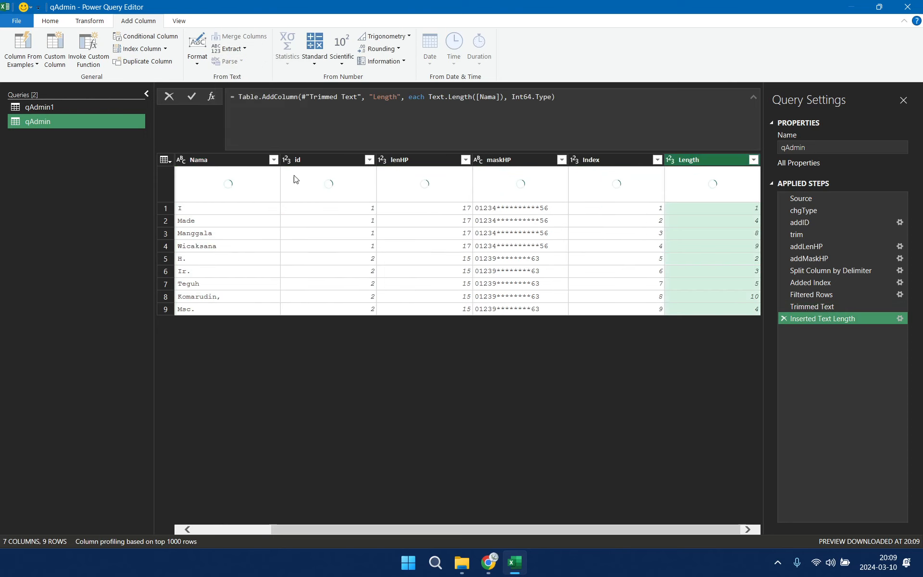
pyautogui.doubleClick(385, 96)
pyautogui.write('le')
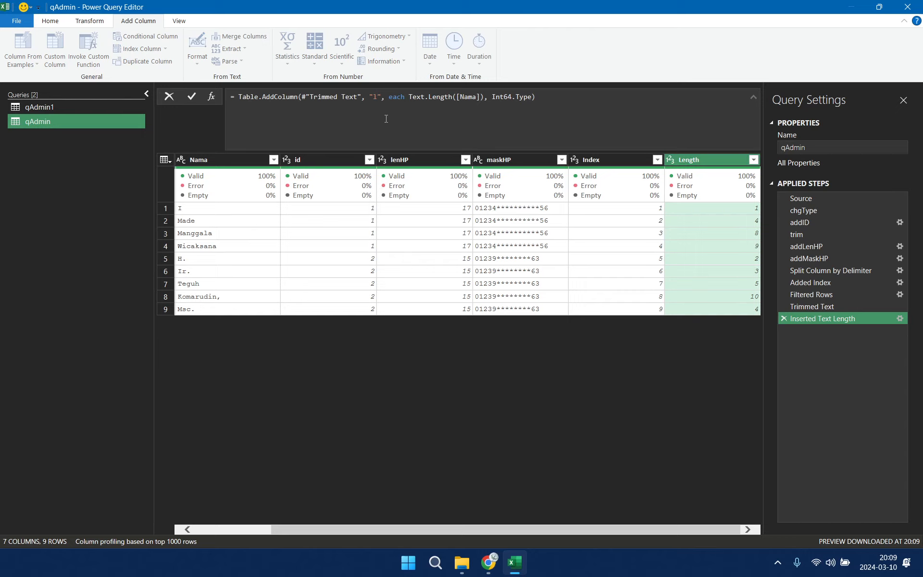
pyautogui.write('nNM')
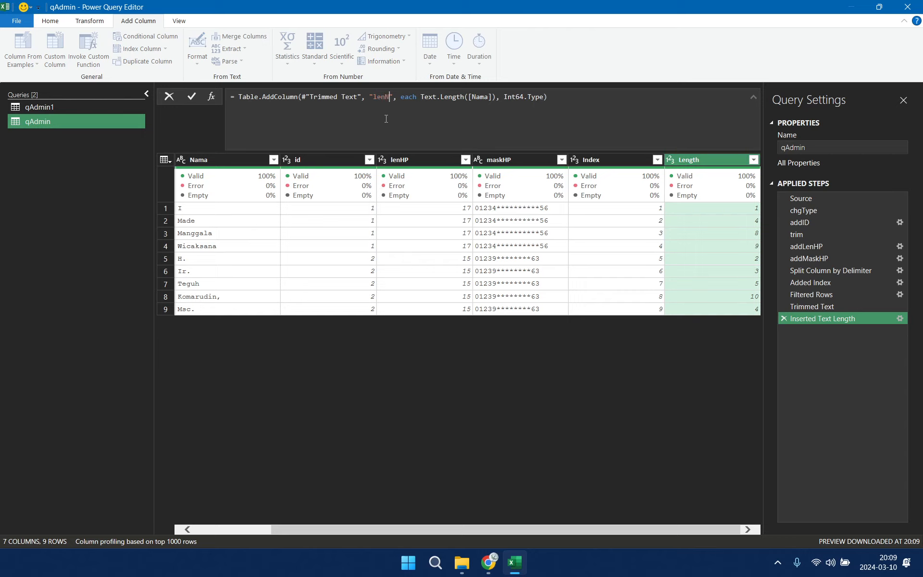
pyautogui.press('Return')
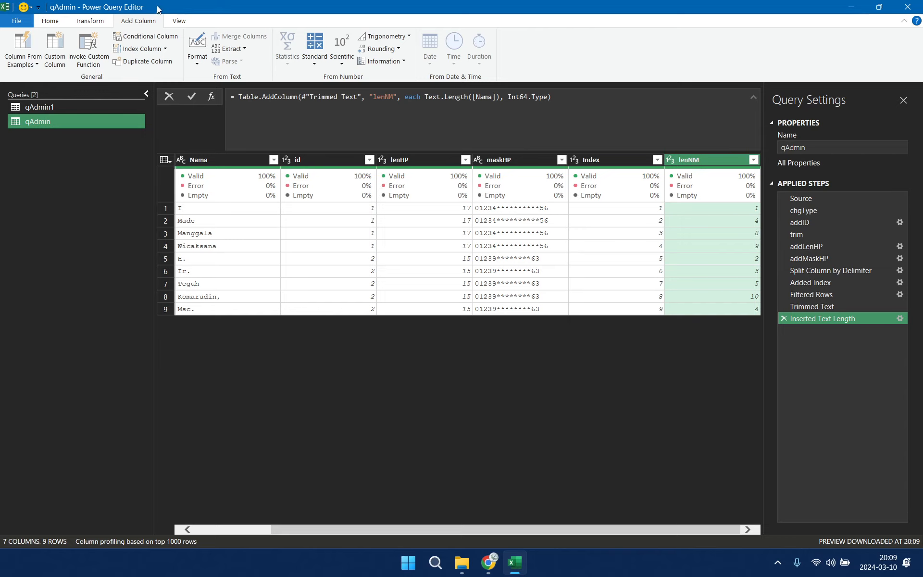
# Step: Start a new custom column named maskNama
pyautogui.click(61, 67)
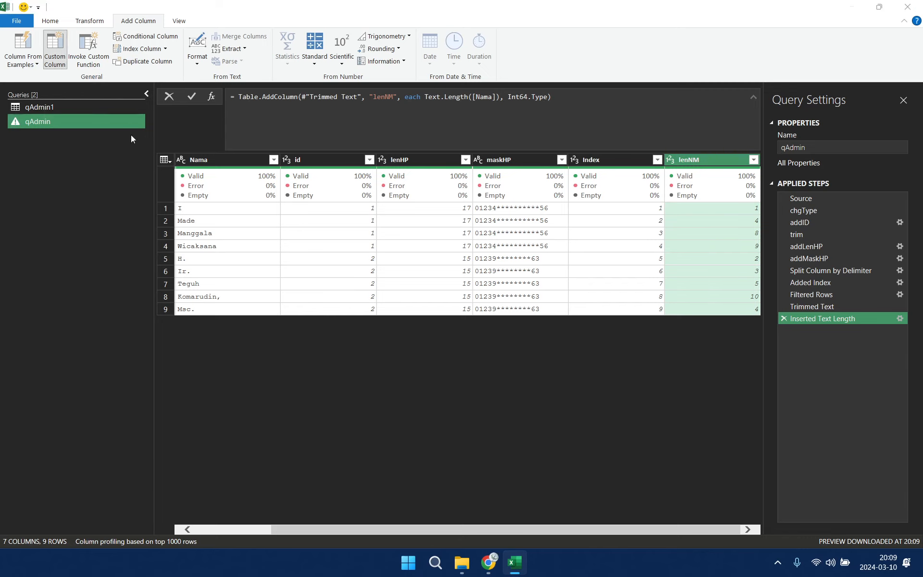
pyautogui.moveTo(343, 215); pyautogui.dragTo(201, 212)
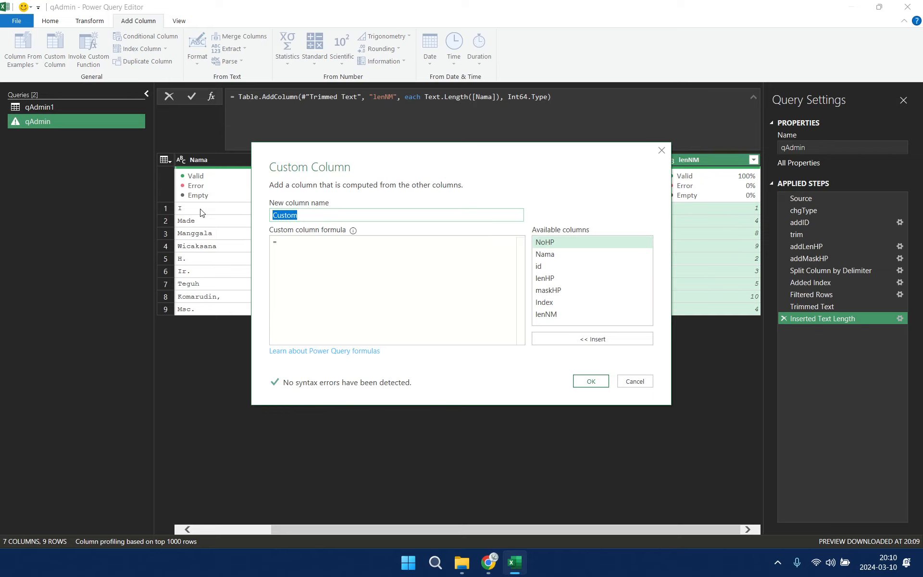
pyautogui.write('maskN')
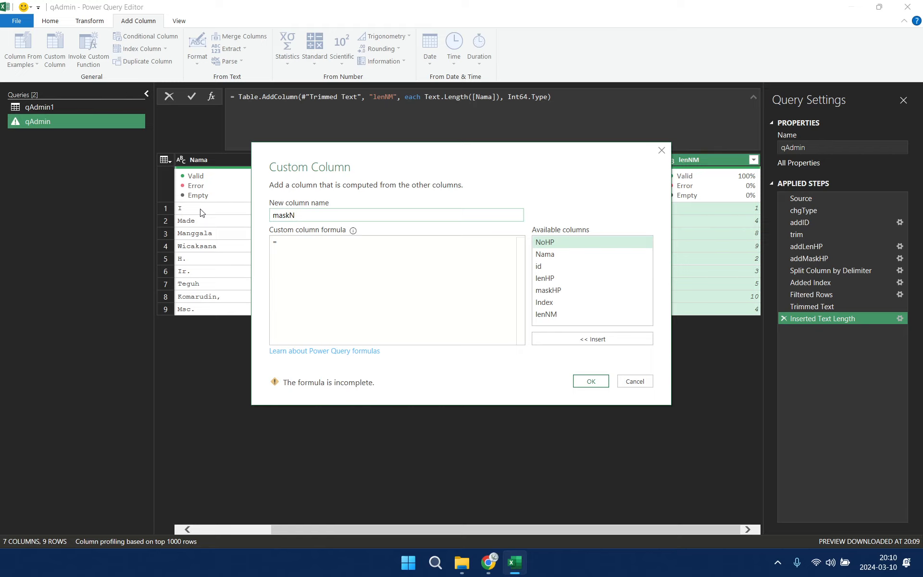
pyautogui.write('ama')
# Step: Begin the maskNama formula with Text.Start([Nama],2) to keep the first two characters of Nama
pyautogui.click(301, 241)
pyautogui.write('T')
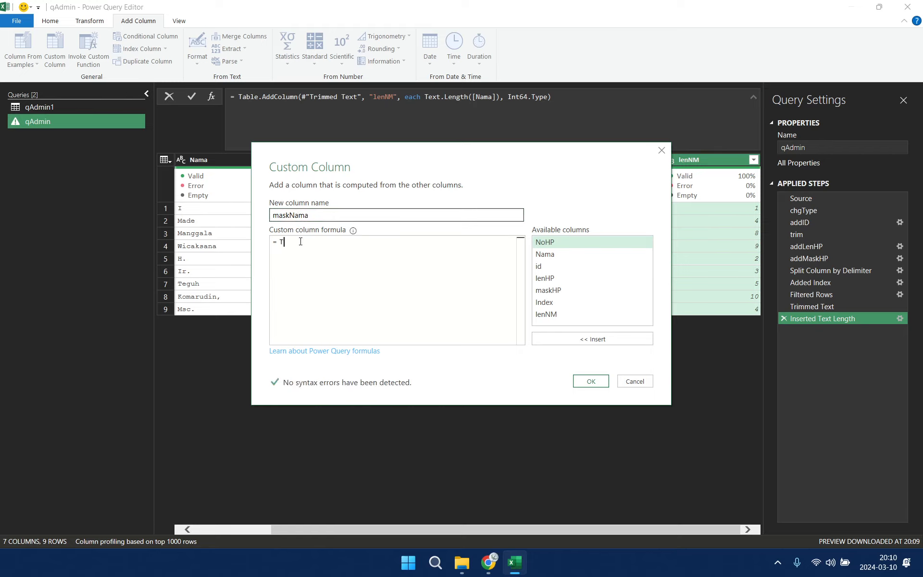
pyautogui.write('ext.Sa')
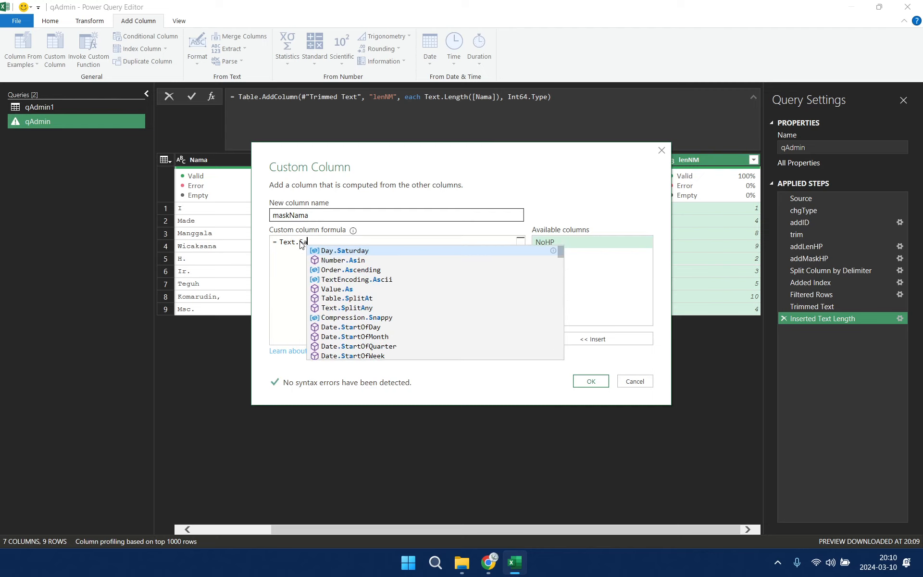
pyautogui.press('BackSpace')
pyautogui.write('tart')
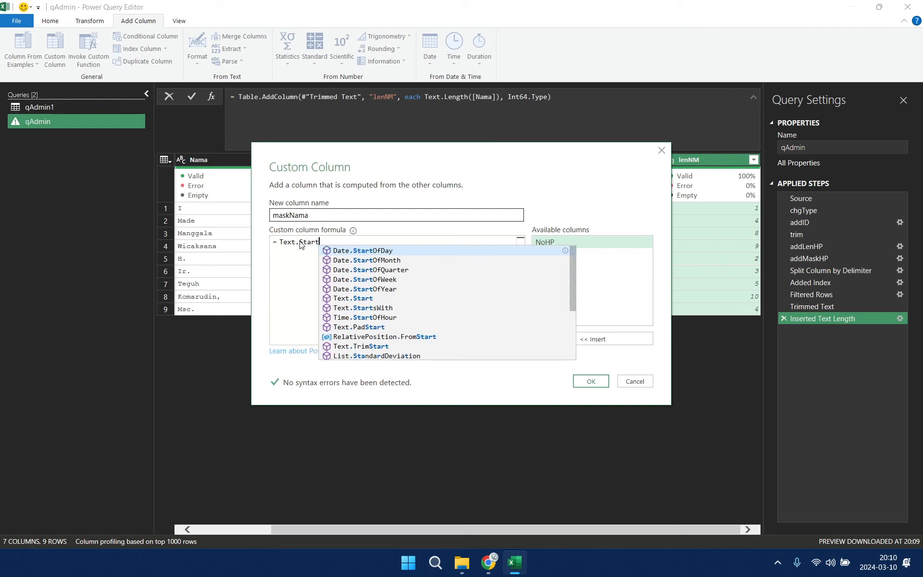
pyautogui.write('(')
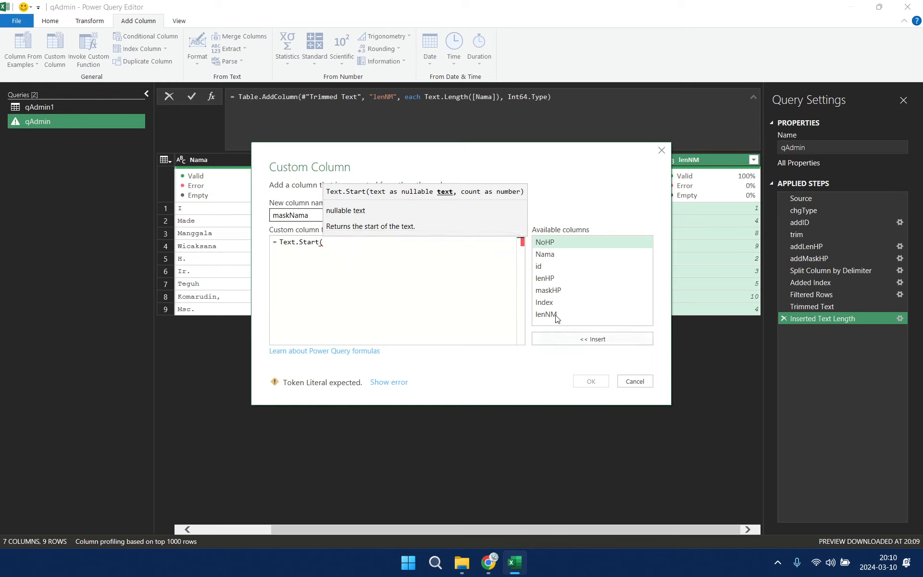
pyautogui.doubleClick(564, 258)
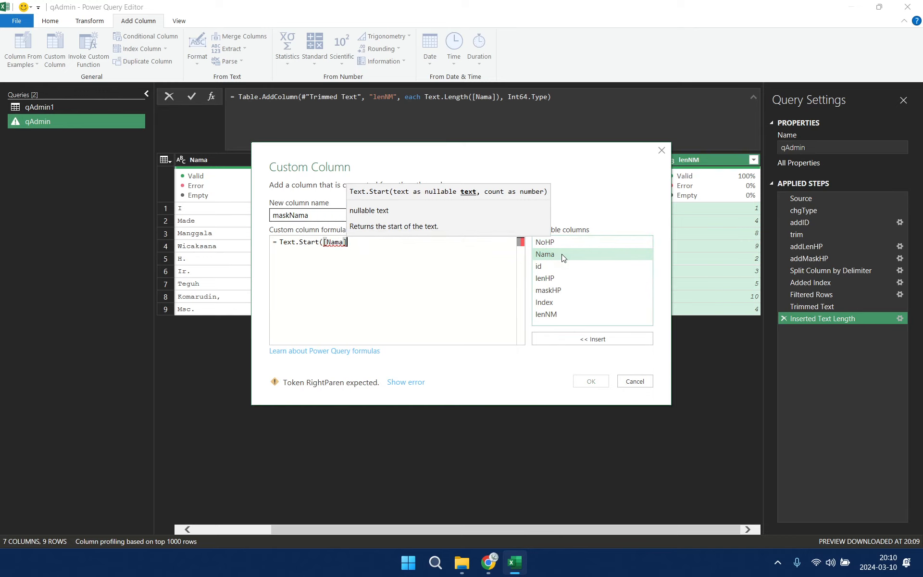
pyautogui.write(',2)')
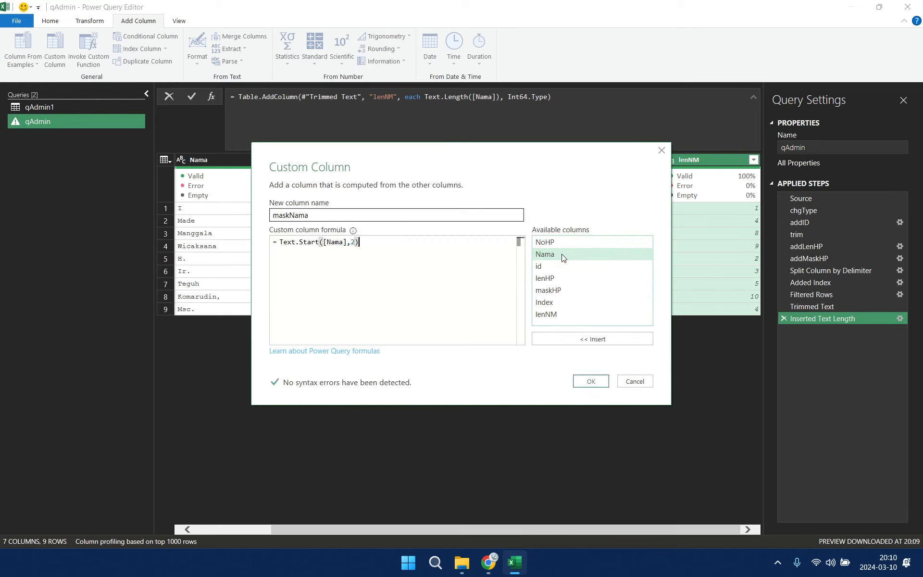
# Step: Append & "masking" & Text.End([Nama],2) to the maskNama formula and create the column
pyautogui.write(' & ')
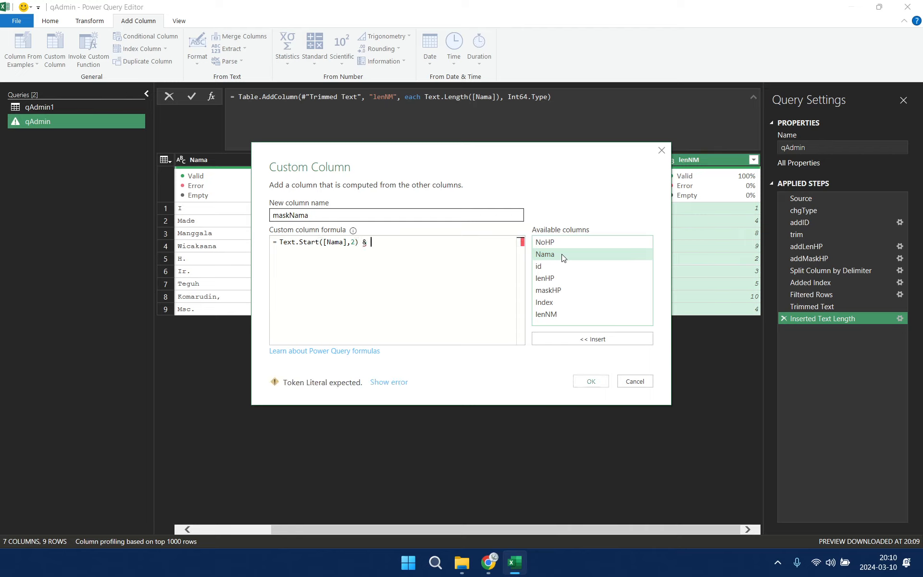
pyautogui.write('"masking" & Text')
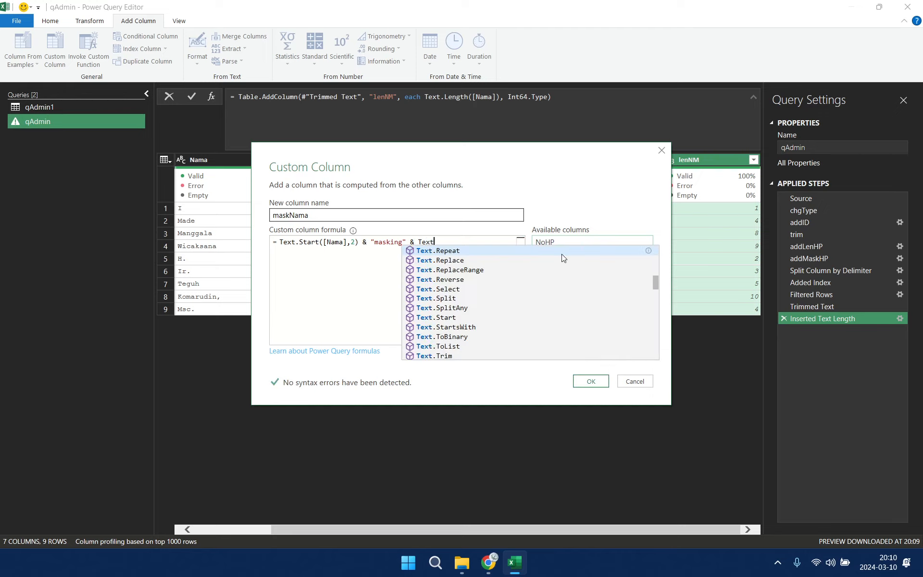
pyautogui.write('.End(')
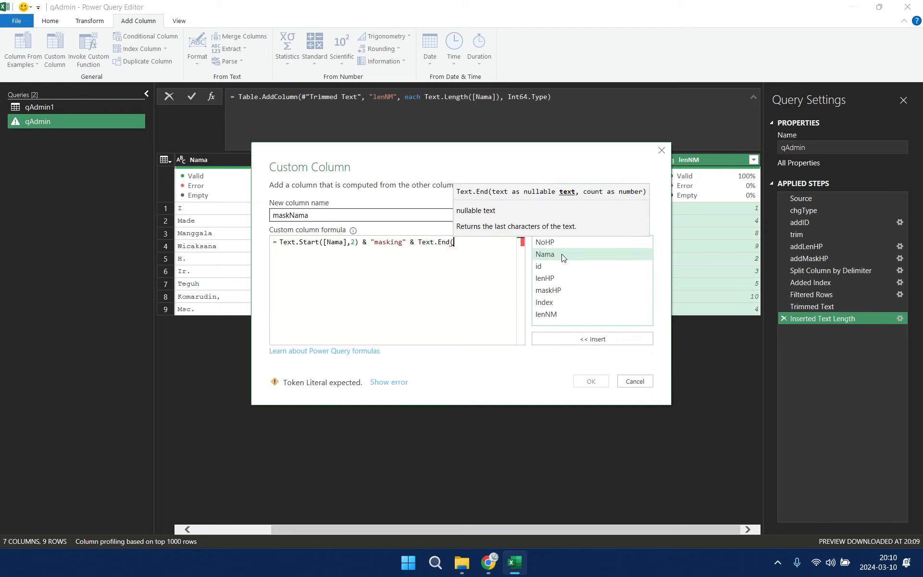
pyautogui.doubleClick(563, 258)
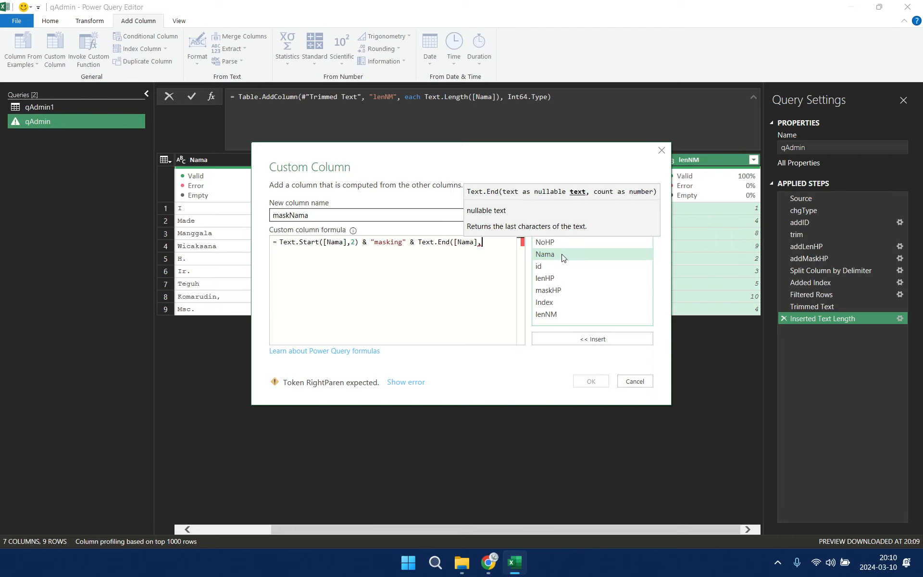
pyautogui.write(',2)')
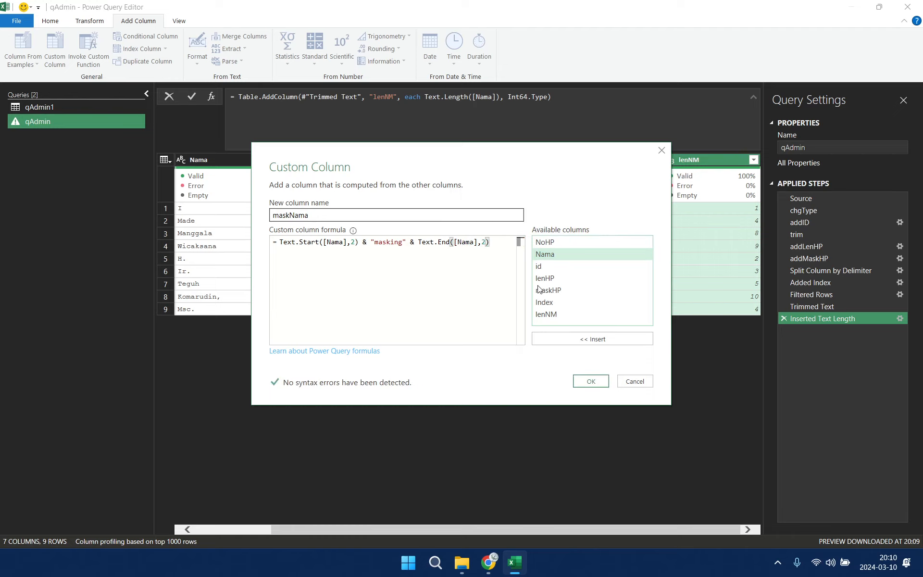
pyautogui.click(581, 379)
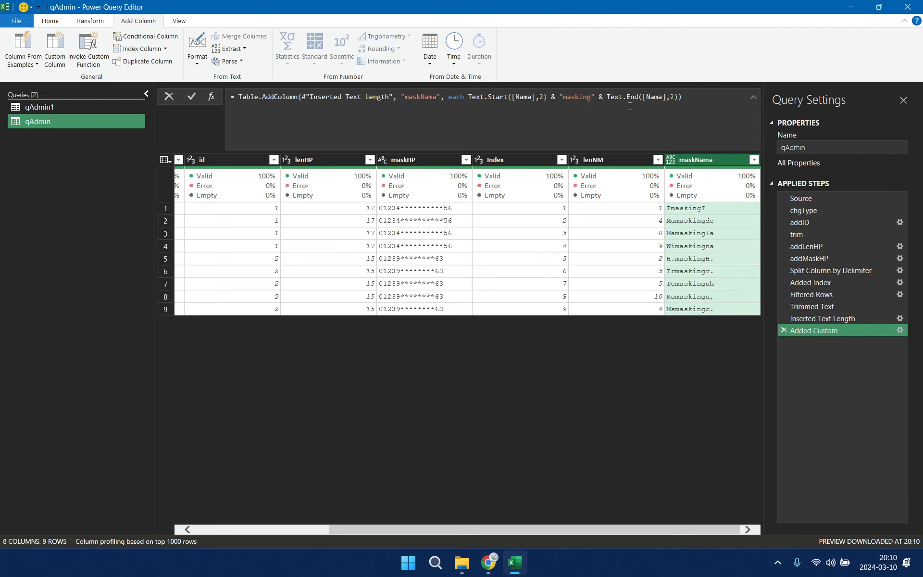
# Step: Set the maskNama column's data type by adding type text as the last argument of its Table.AddColumn formula
pyautogui.click(680, 97)
pyautogui.write(',type')
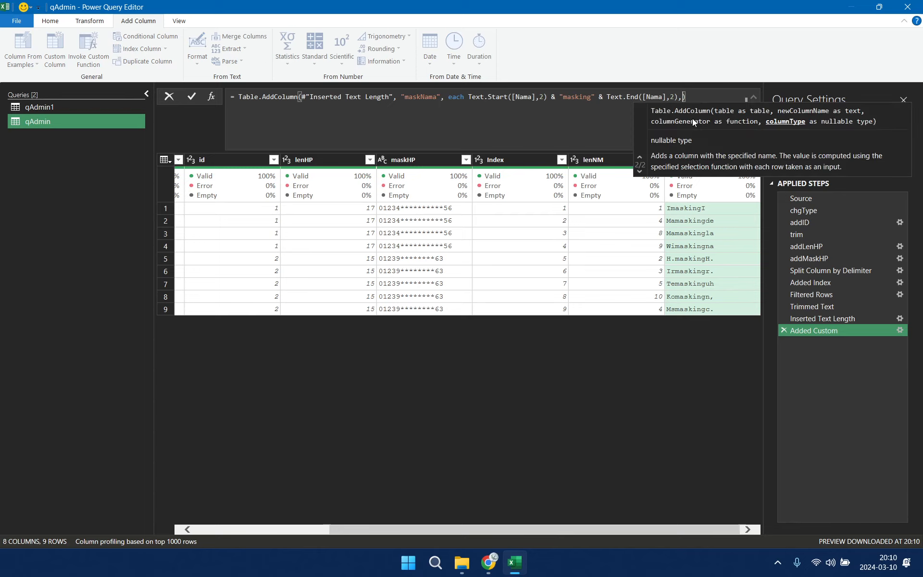
pyautogui.write(' text')
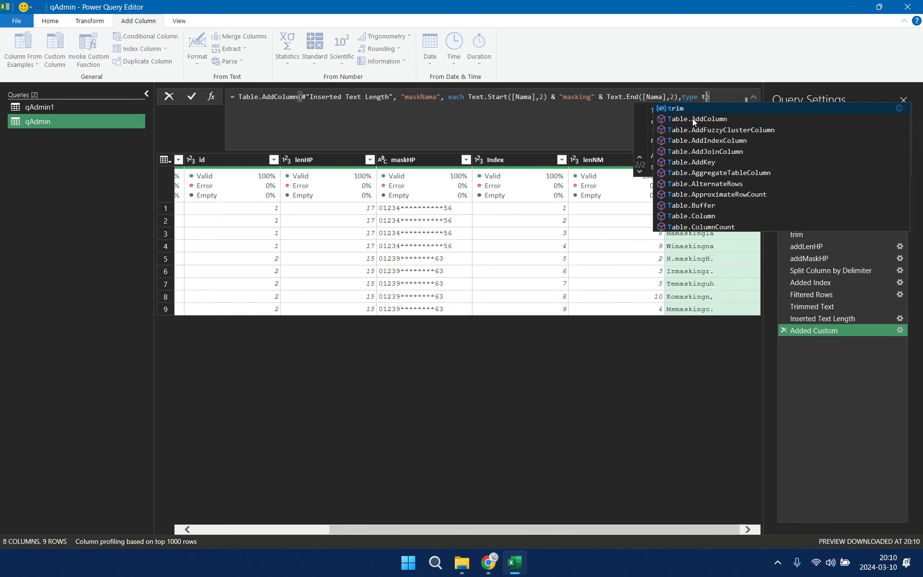
pyautogui.click(838, 397)
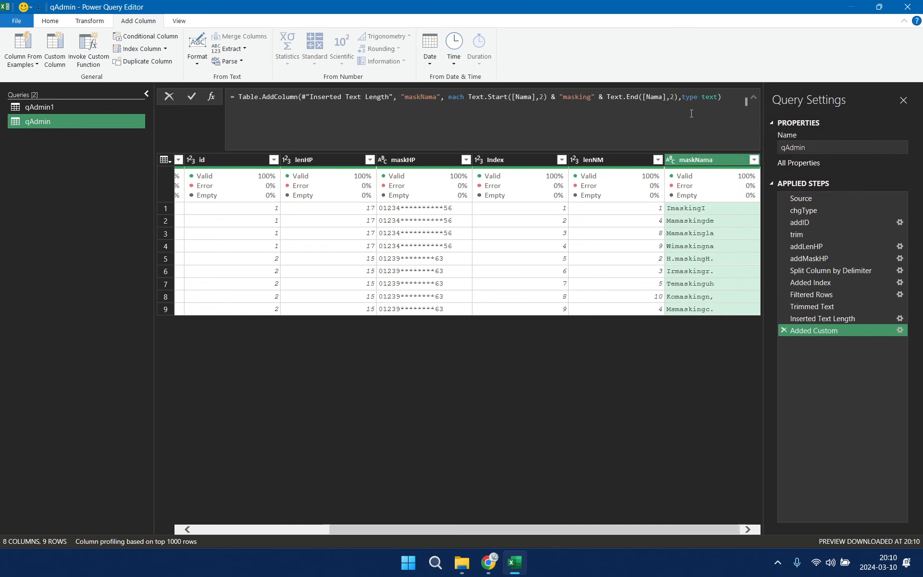
# Step: Replace the "masking" placeholder in the maskNama formula with Text.Repeat("*",[lenNM]-4)
pyautogui.click(560, 97)
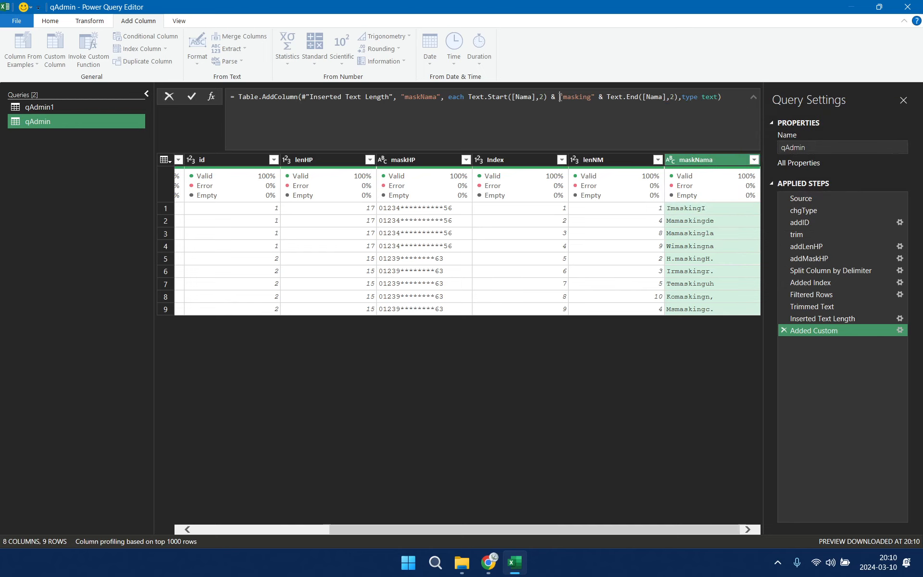
pyautogui.keyDown('shift'); pyautogui.click(596, 97); pyautogui.keyUp('shift')
pyautogui.press('BackSpace')
pyautogui.write('Text')
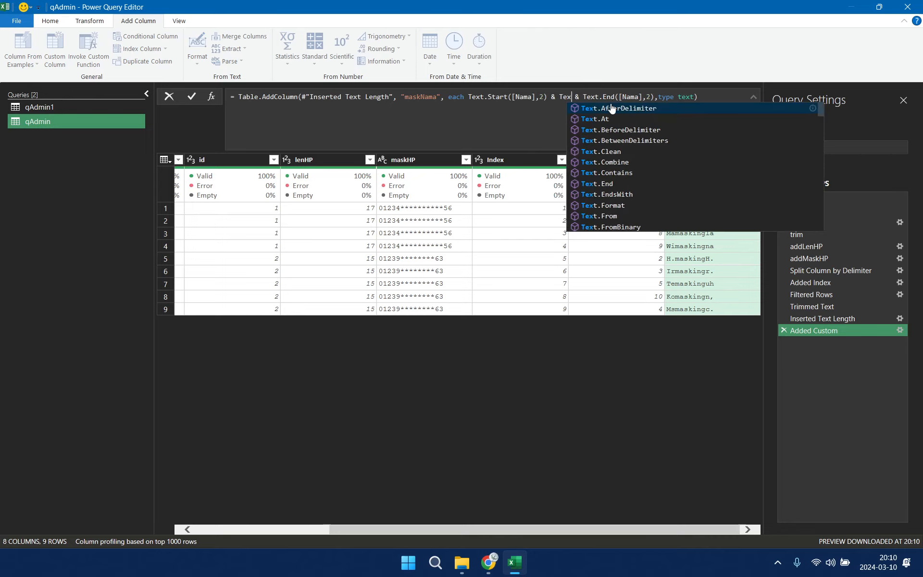
pyautogui.write('.Repeat')
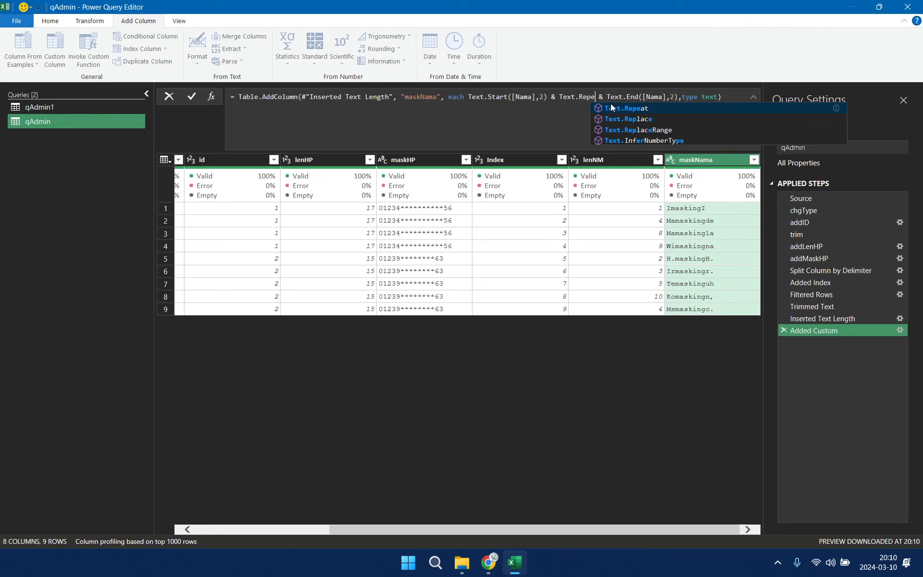
pyautogui.write('("*')
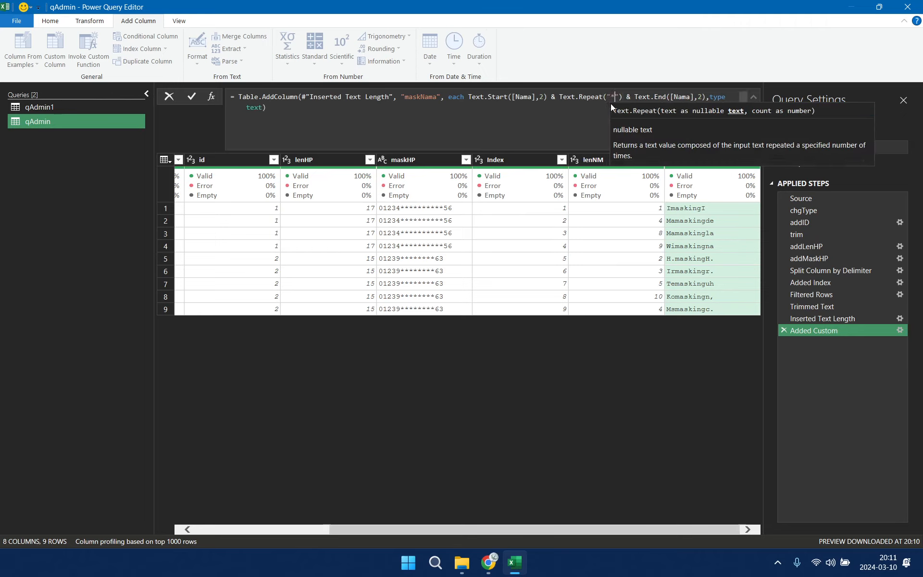
pyautogui.write('",')
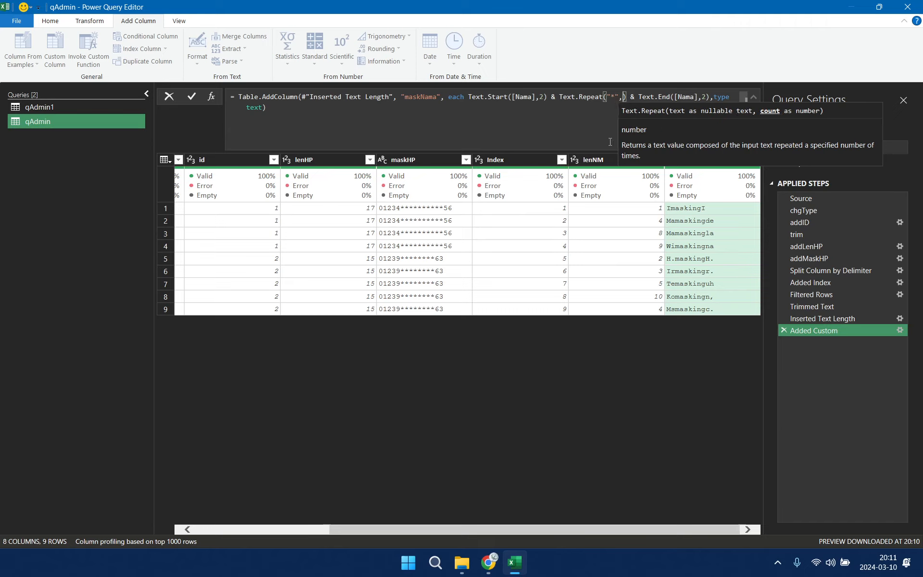
pyautogui.write('[lenNM')
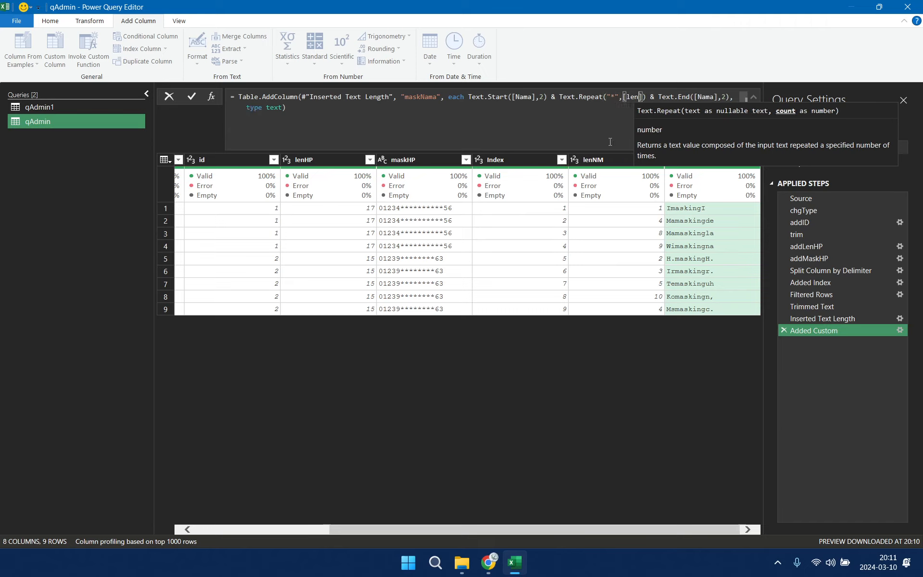
pyautogui.write(']-')
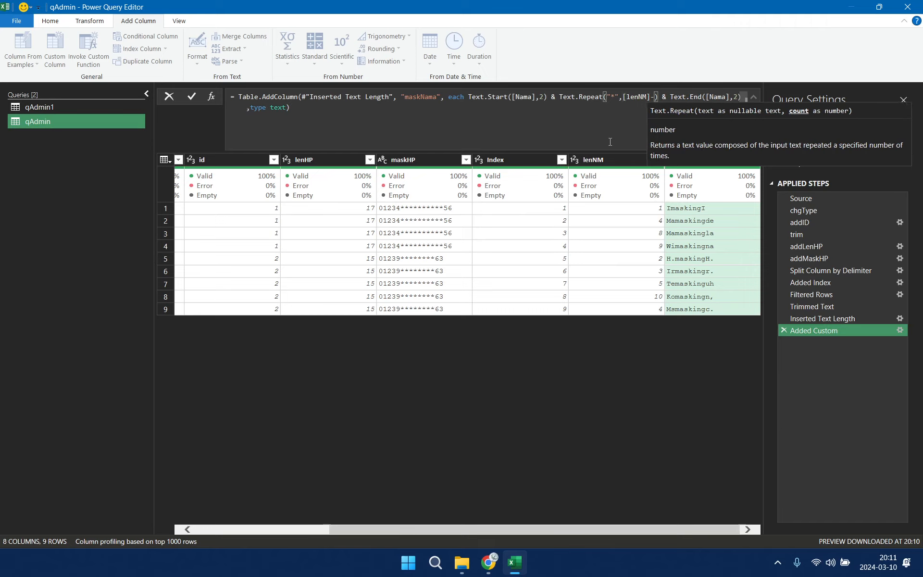
pyautogui.write('4')
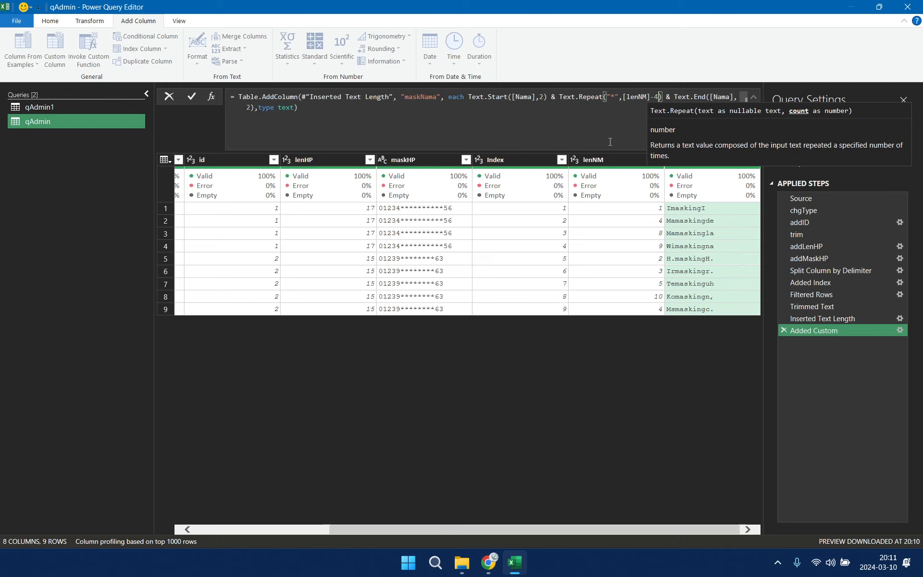
pyautogui.press('Return')
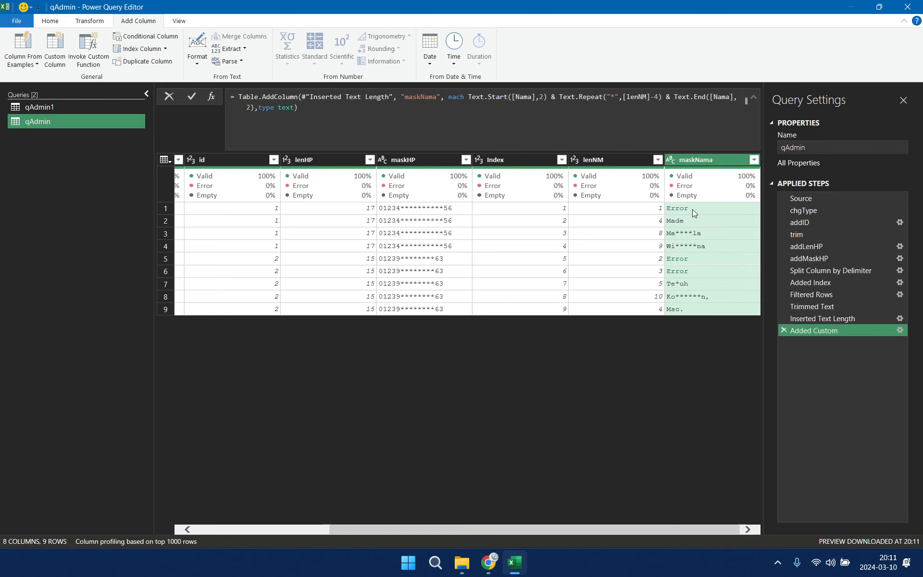
# Step: Wrap the repeat count [lenNM]-4 in a List.Max function with 0 as its second argument
pyautogui.click(624, 97)
pyautogui.write('List.M')
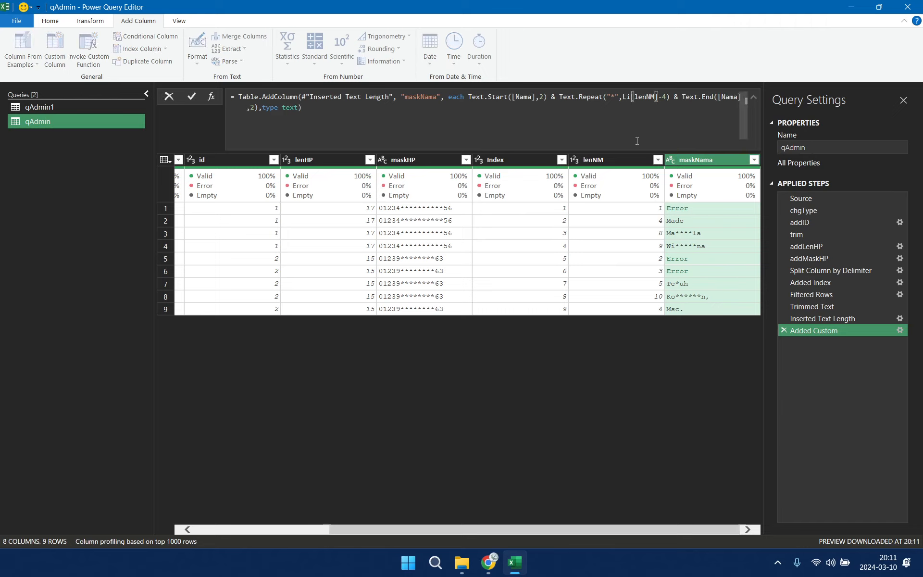
pyautogui.write('ax')
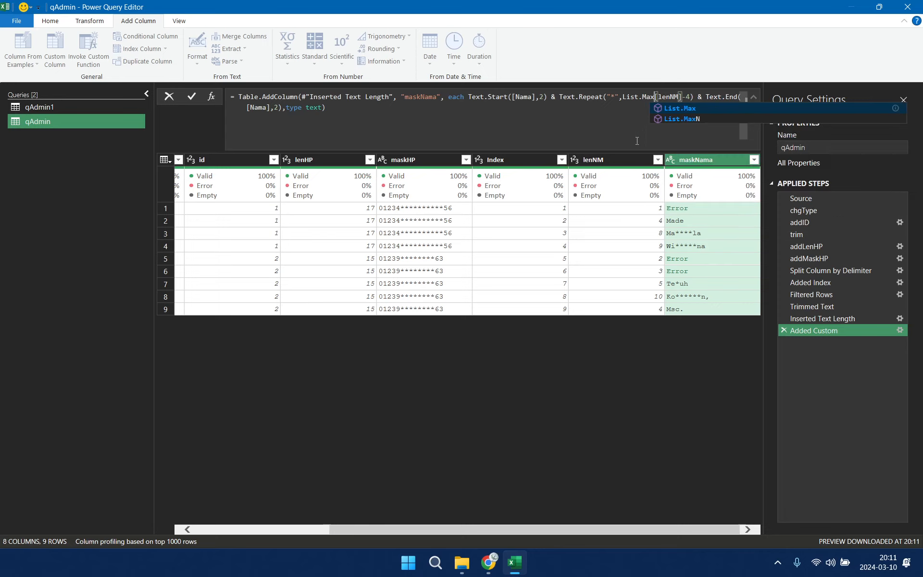
pyautogui.write('(')
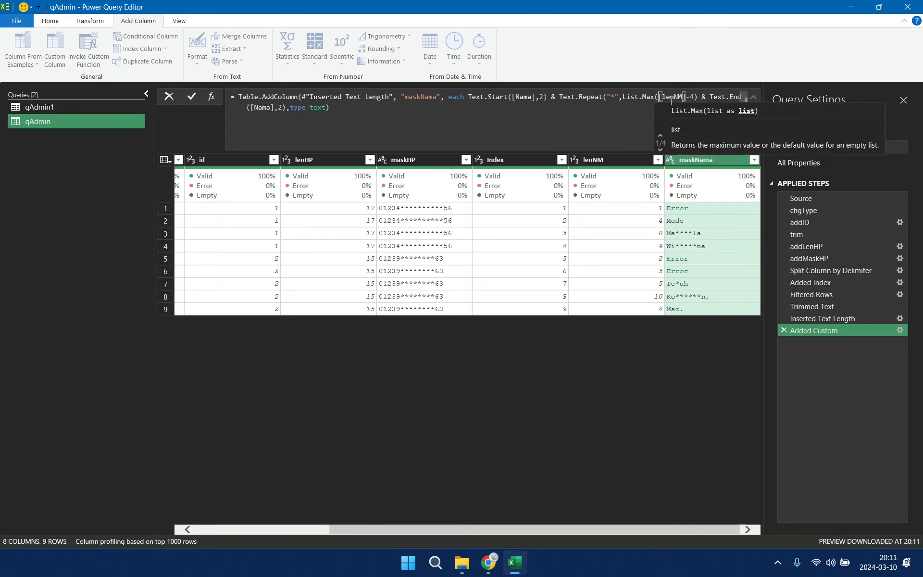
pyautogui.click(698, 98)
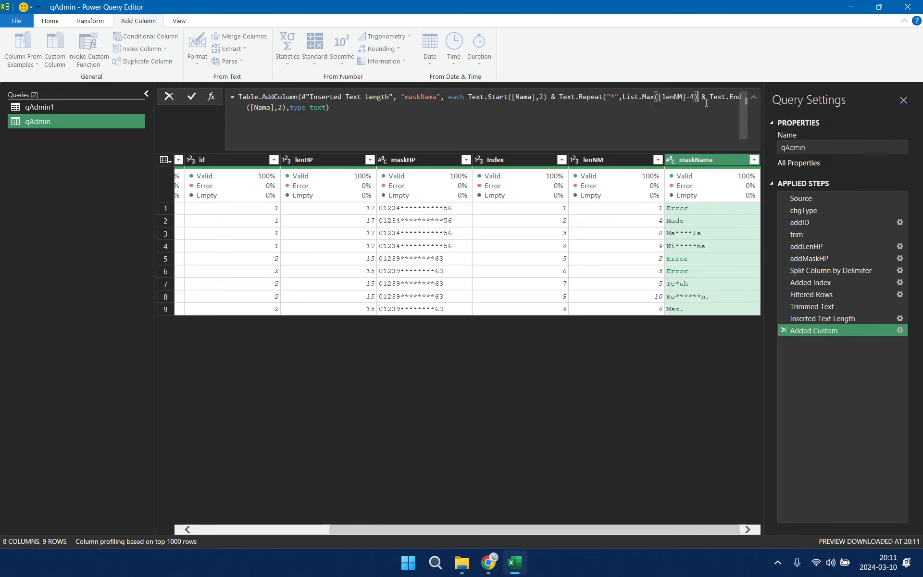
pyautogui.write(')')
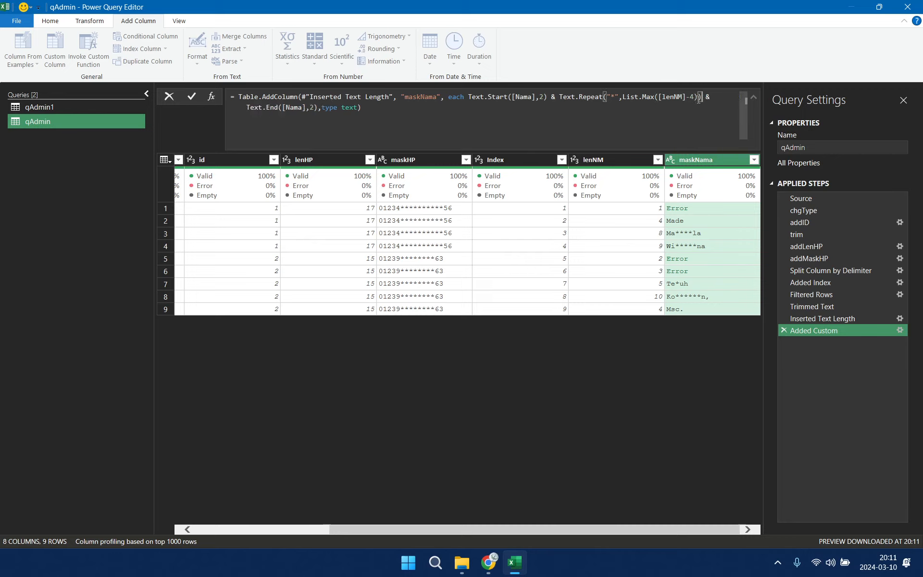
pyautogui.click(698, 99)
pyautogui.write(',0')
# Step: Enclose the first List.Max argument in curly braces with 0 as its first list item and apply the formula
pyautogui.click(659, 97)
pyautogui.write('{')
pyautogui.click(699, 96)
pyautogui.write('}')
pyautogui.click(666, 105)
pyautogui.write('0,')
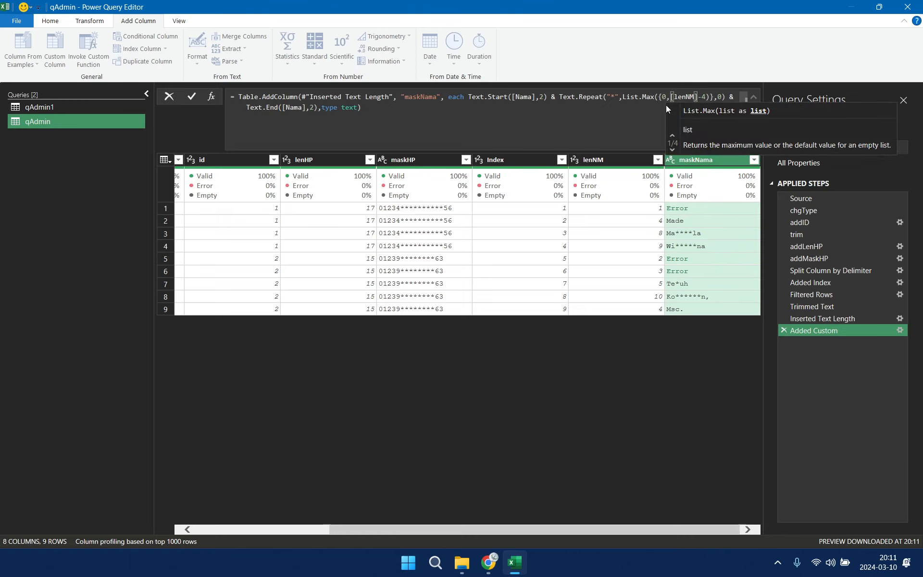
pyautogui.press('Return')
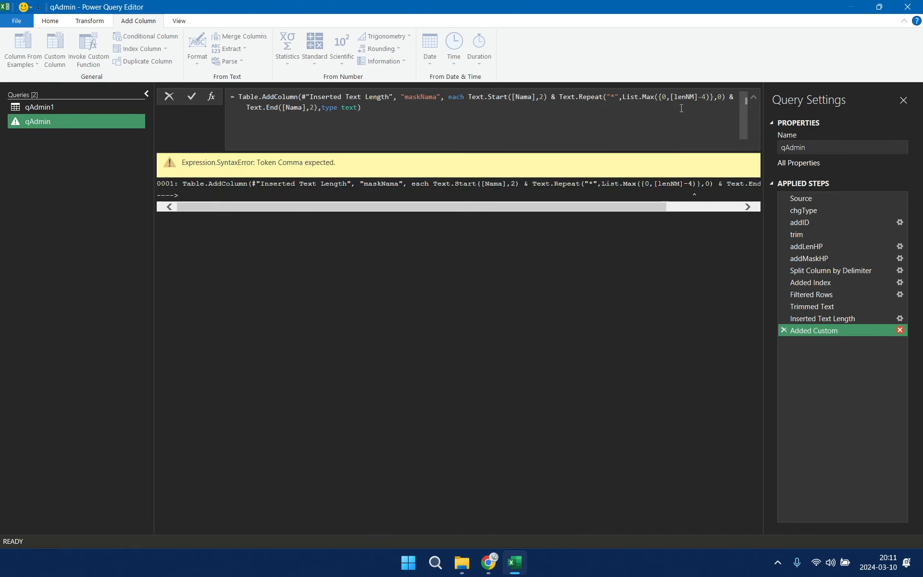
# Step: Correct the bracket order in the maskNama formula so the List.Max list reads ({0,[lenNM]-4}), and apply it
pyautogui.click(711, 98)
pyautogui.press('BackSpace')
pyautogui.write(')')
pyautogui.press('Return')
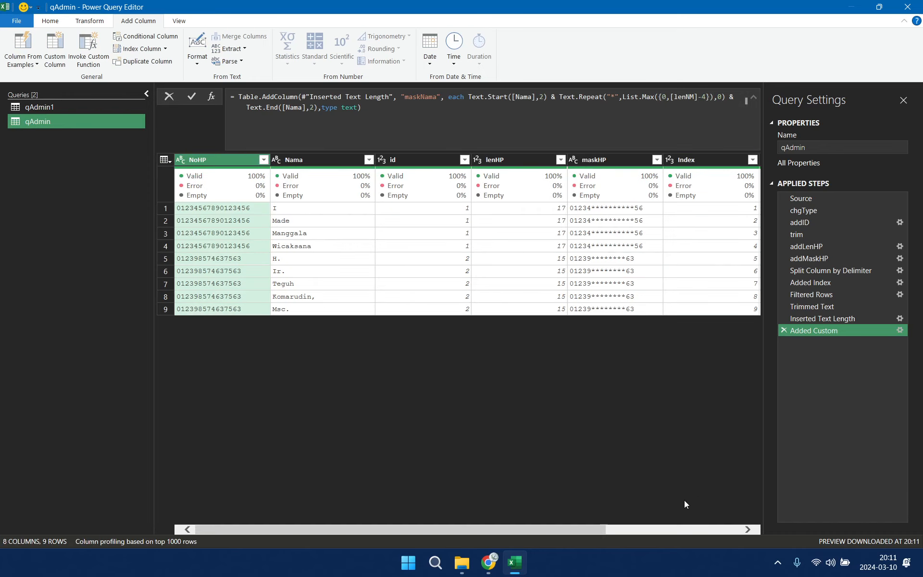
pyautogui.moveTo(596, 529); pyautogui.dragTo(769, 532)
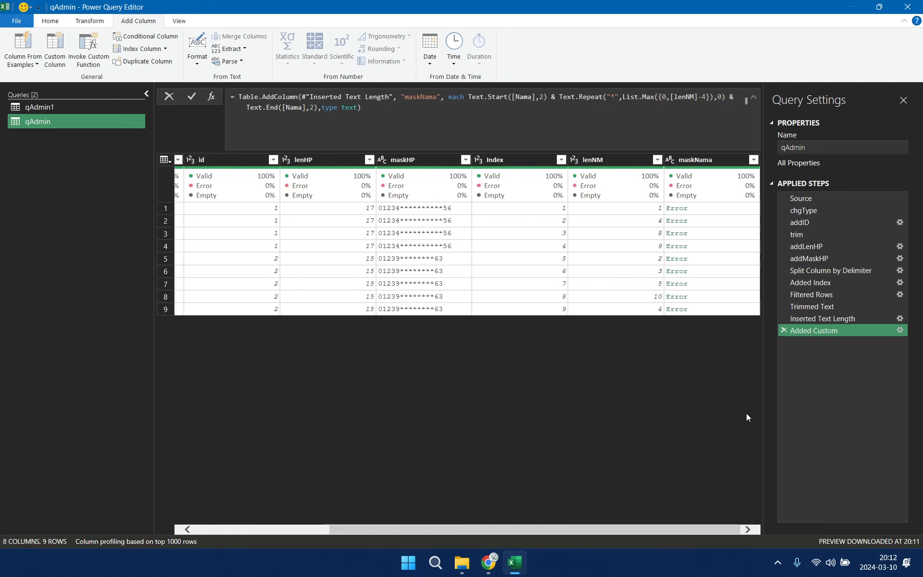
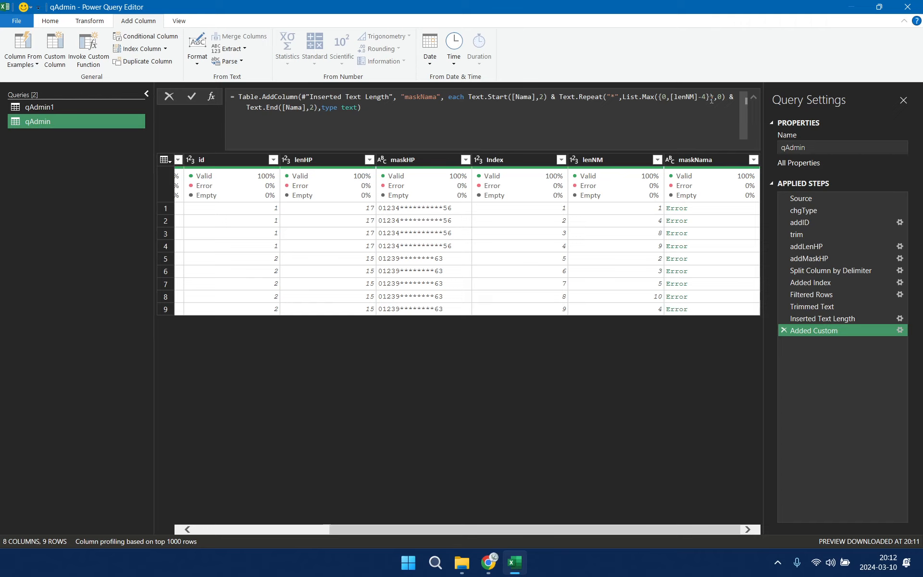
# Step: Move the trailing 0 from Text.Repeat into List.Max as its default argument and apply the maskNama formula
pyautogui.click(711, 99)
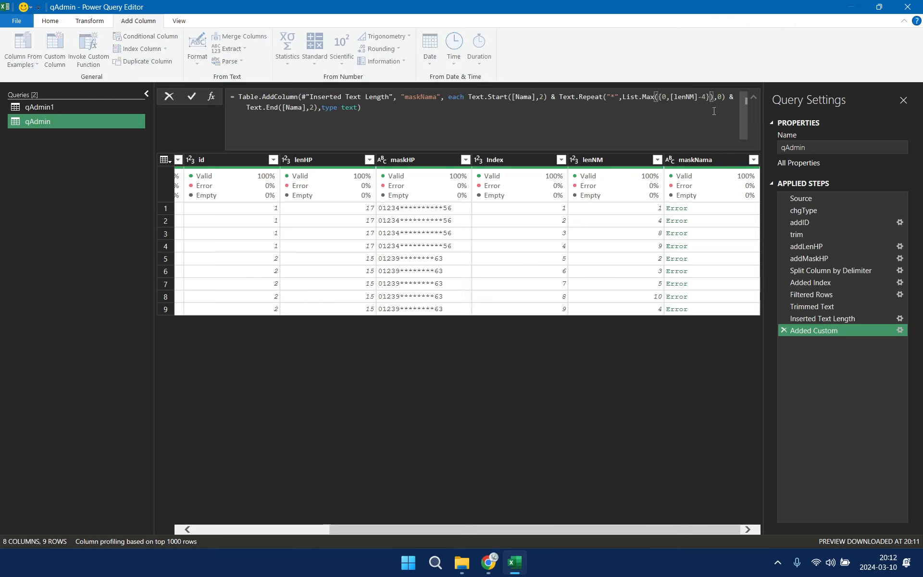
pyautogui.write(',0')
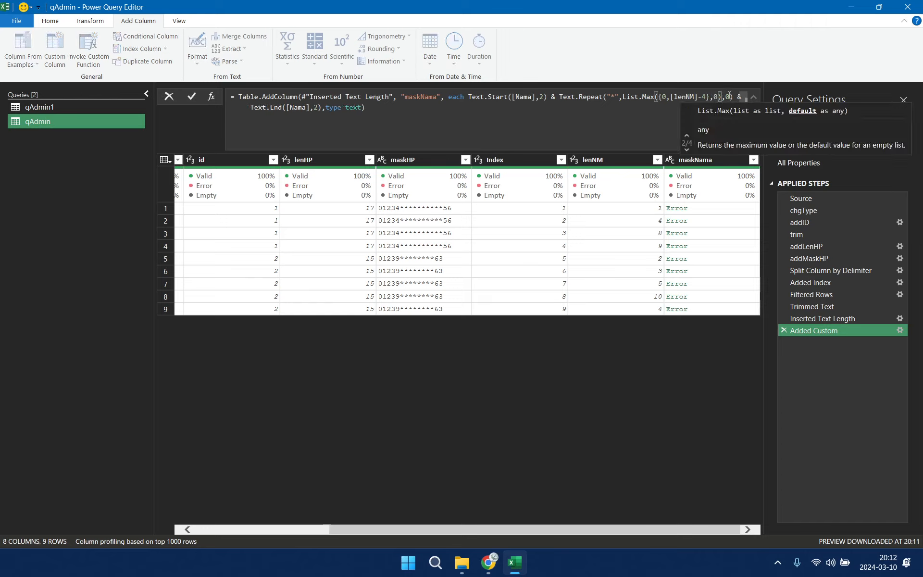
pyautogui.click(729, 96)
pyautogui.press('BackSpace')
pyautogui.press('BackSpace')
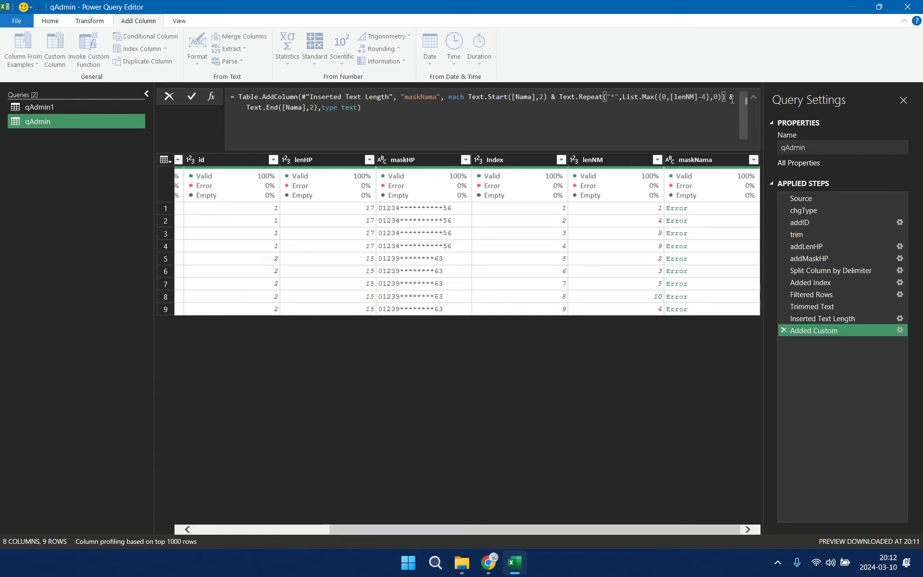
pyautogui.click(820, 456)
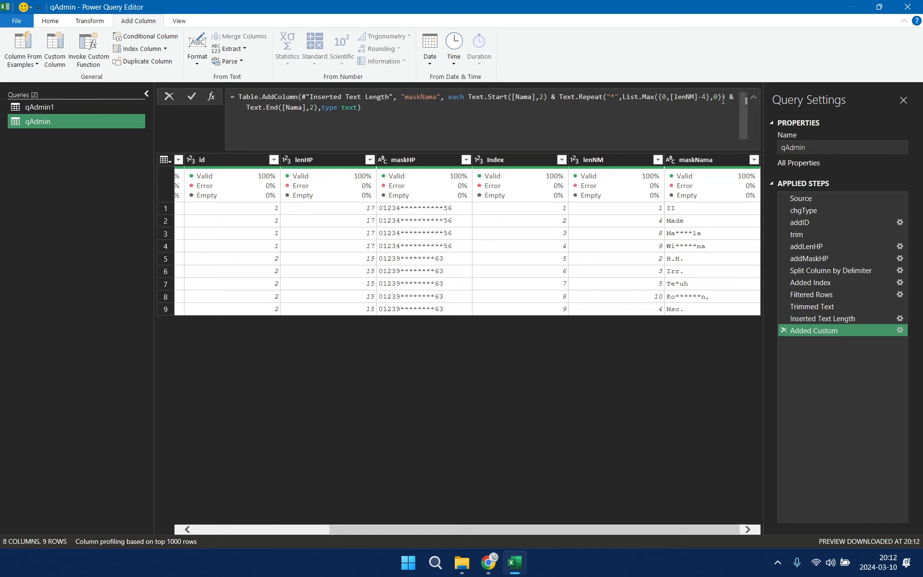
# Step: Insert the condition if [lenNM]>=4 then before [Nama] in the Text.End function of the maskNama formula
pyautogui.moveTo(546, 525); pyautogui.dragTo(384, 527)
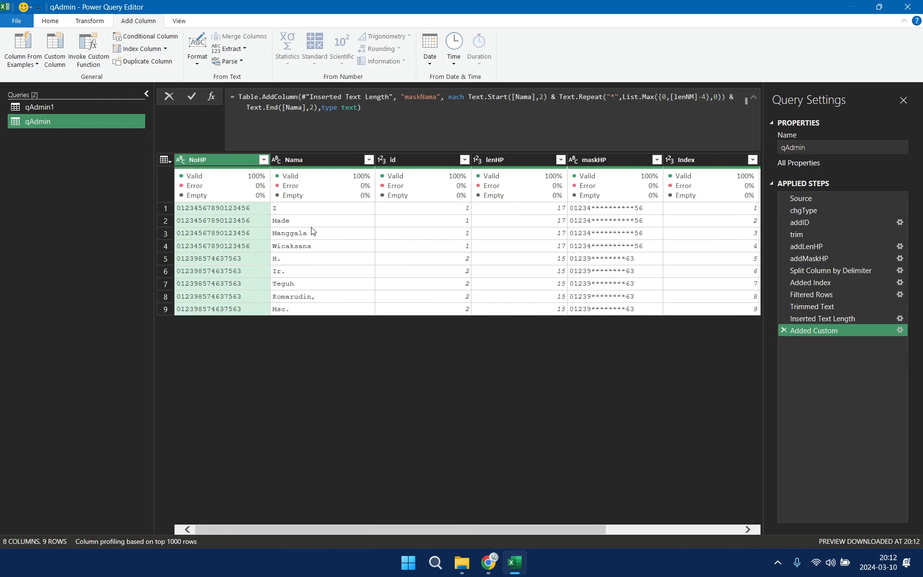
pyautogui.moveTo(497, 529); pyautogui.dragTo(649, 520)
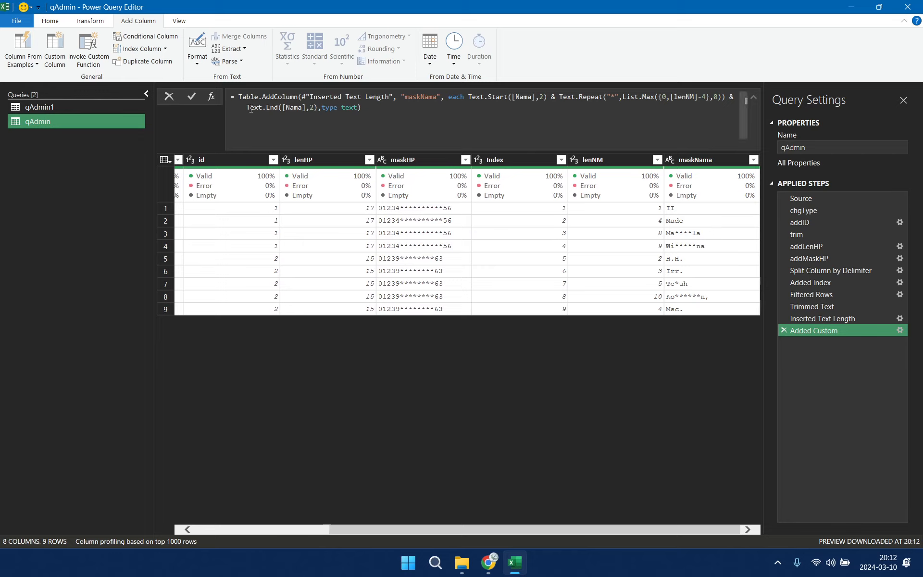
pyautogui.click(283, 107)
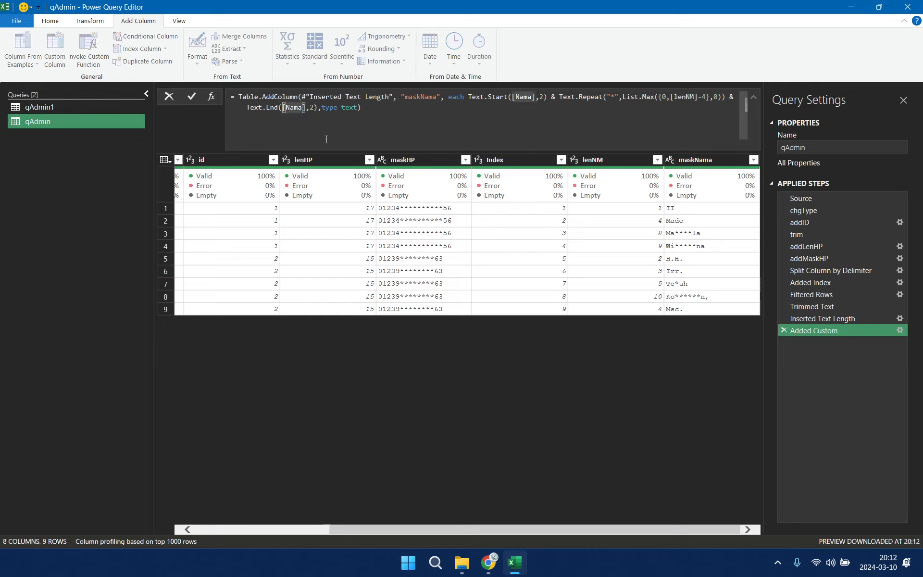
pyautogui.write('if')
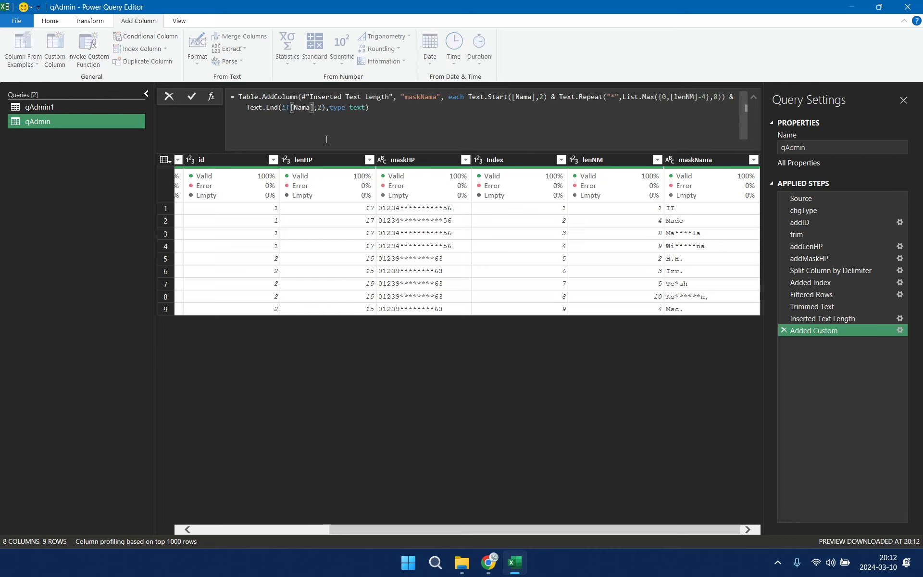
pyautogui.write('(')
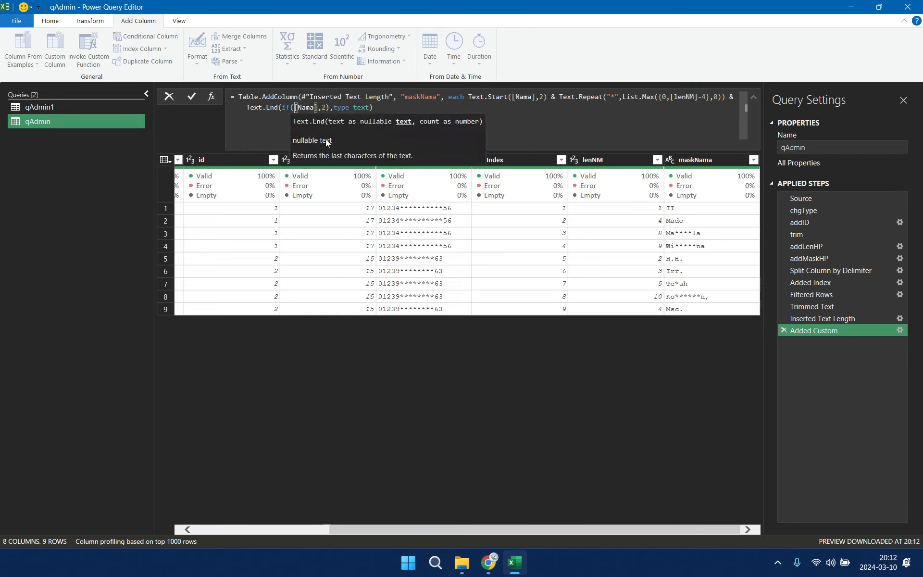
pyautogui.press('BackSpace')
pyautogui.write('[lenNM')
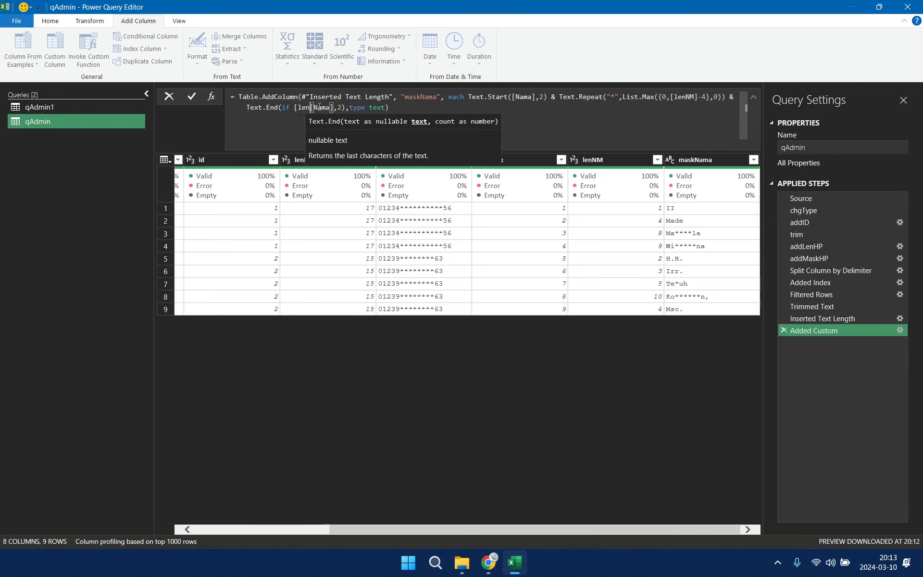
pyautogui.write(']')
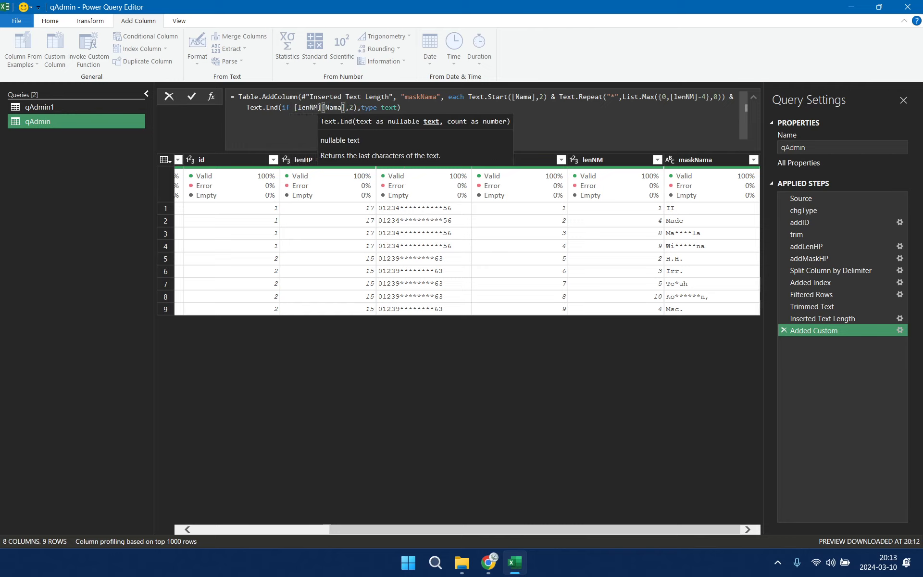
pyautogui.write('>')
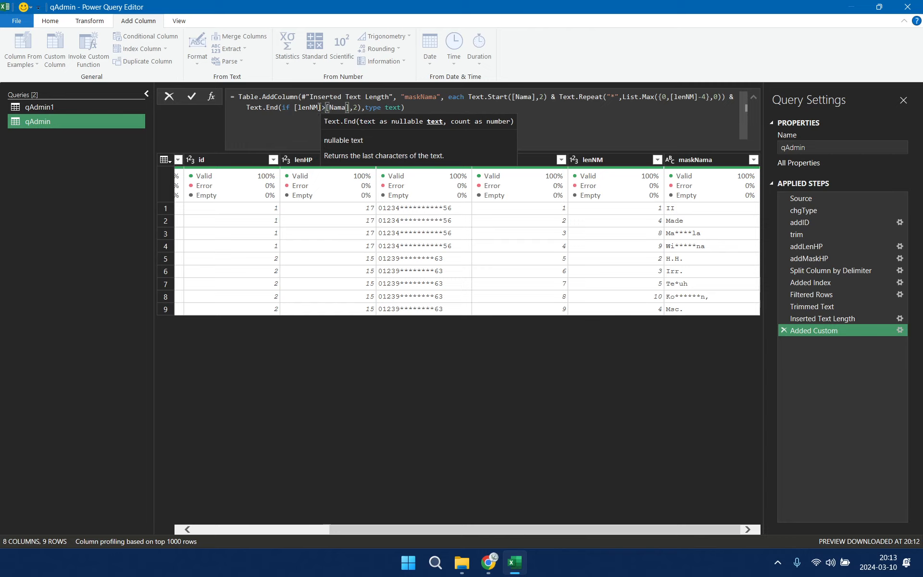
pyautogui.write('2')
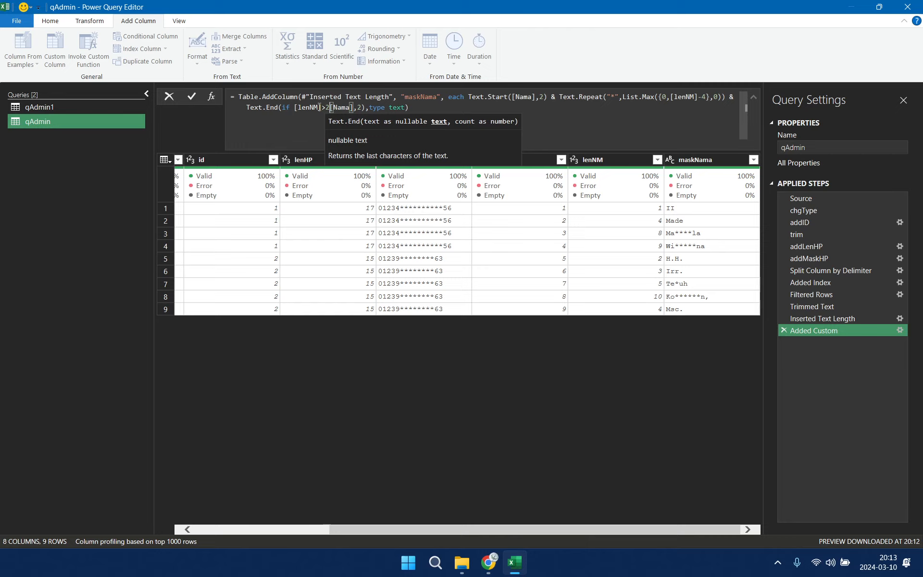
pyautogui.press('BackSpace')
pyautogui.write('4')
pyautogui.press('BackSpace')
pyautogui.write('=4')
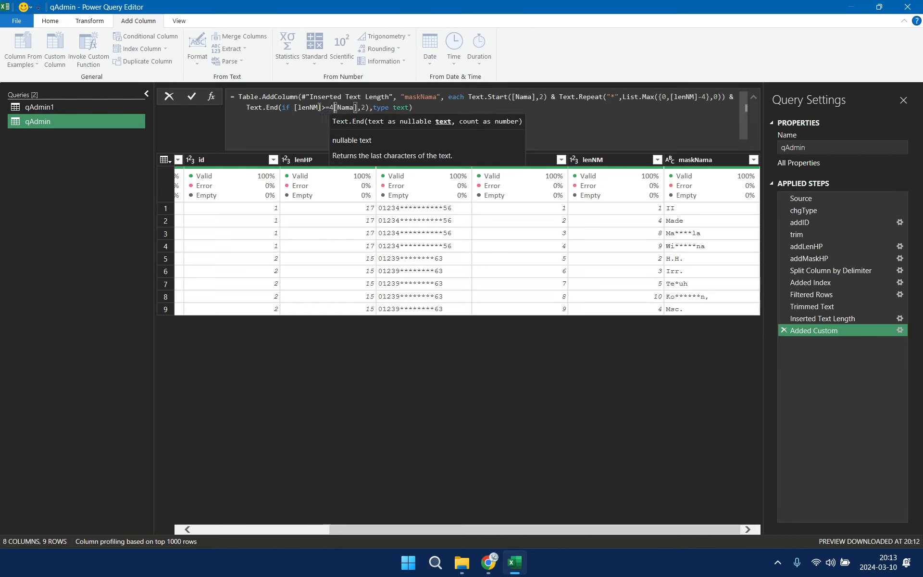
pyautogui.write(' then')
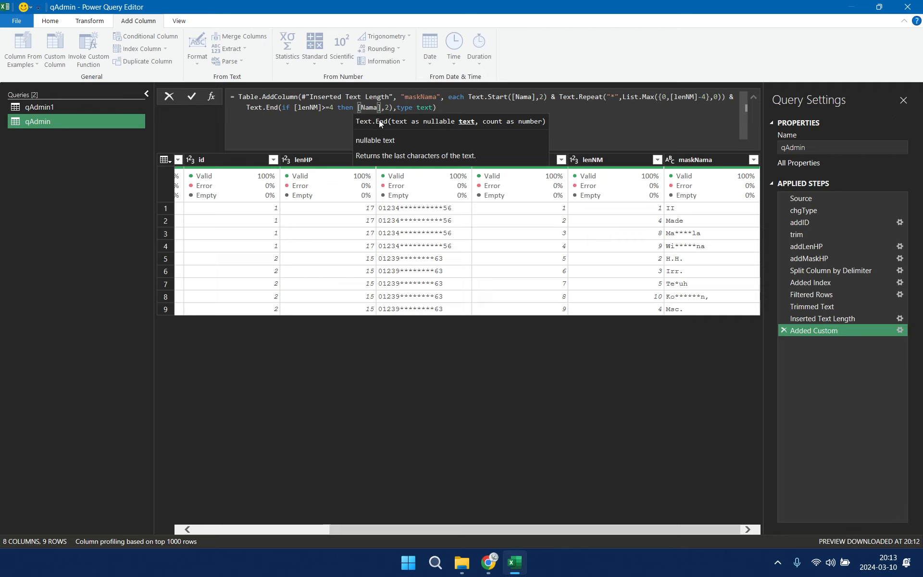
# Step: Complete the Text.End condition with else "" after [Nama] and apply the formula
pyautogui.click(393, 113)
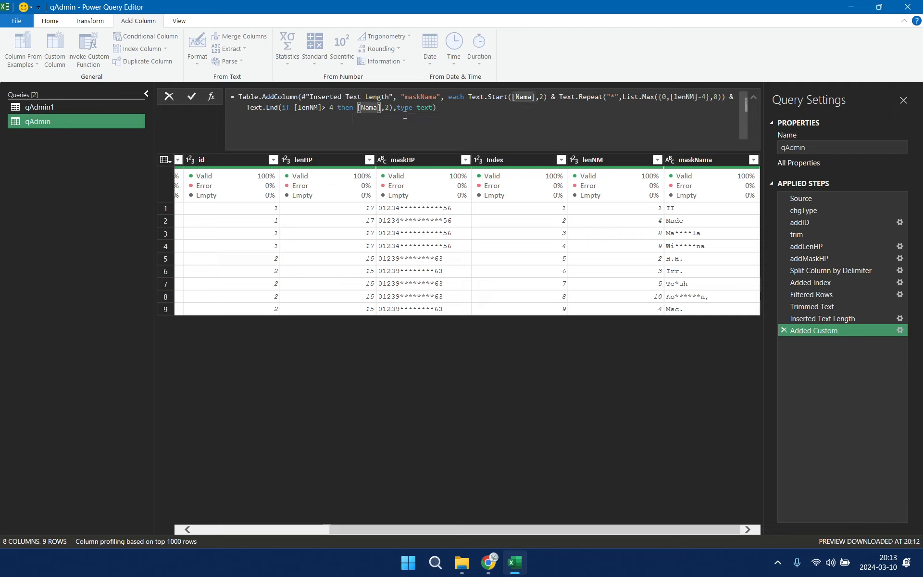
pyautogui.write('else')
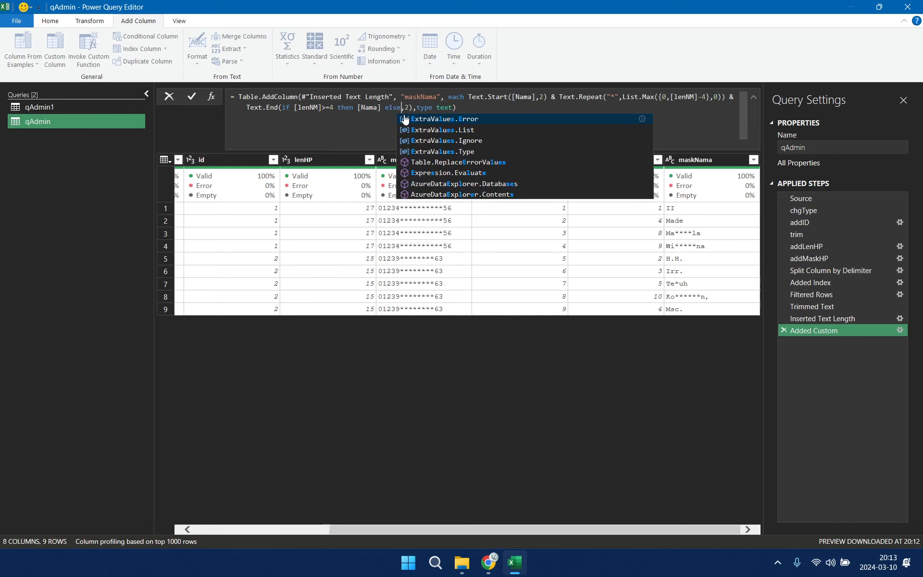
pyautogui.write(' ""')
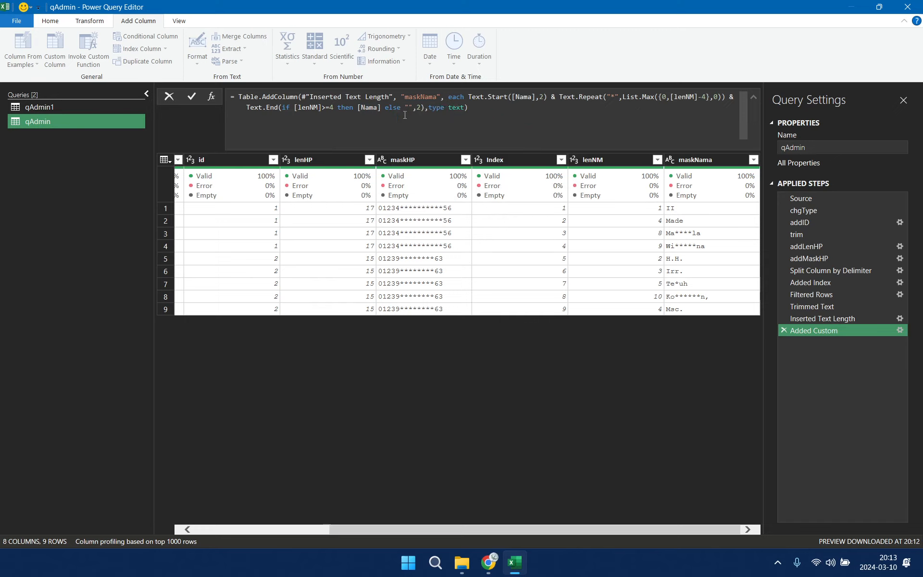
pyautogui.press('Return')
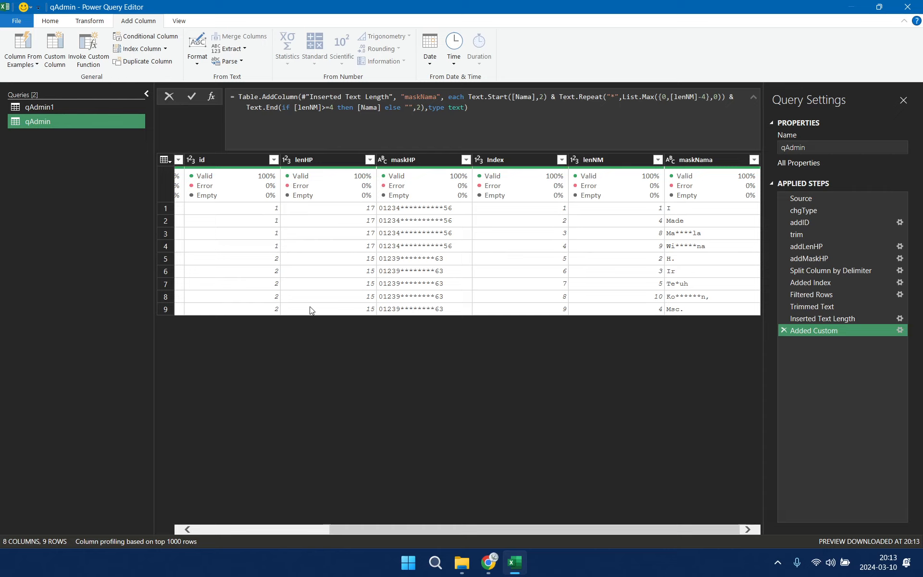
# Step: Sort the qAdmin rows by the Index column in ascending order
pyautogui.moveTo(402, 198)
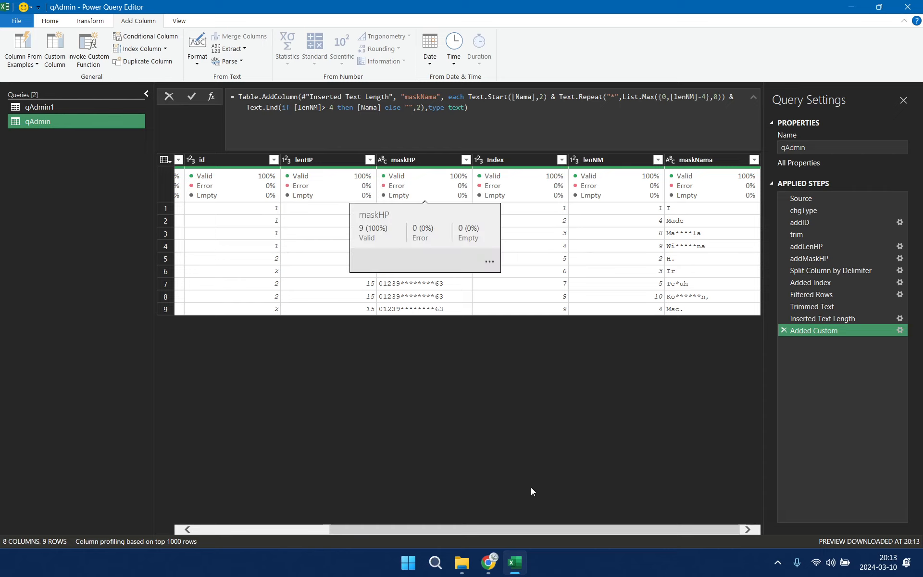
pyautogui.moveTo(535, 529); pyautogui.dragTo(380, 523)
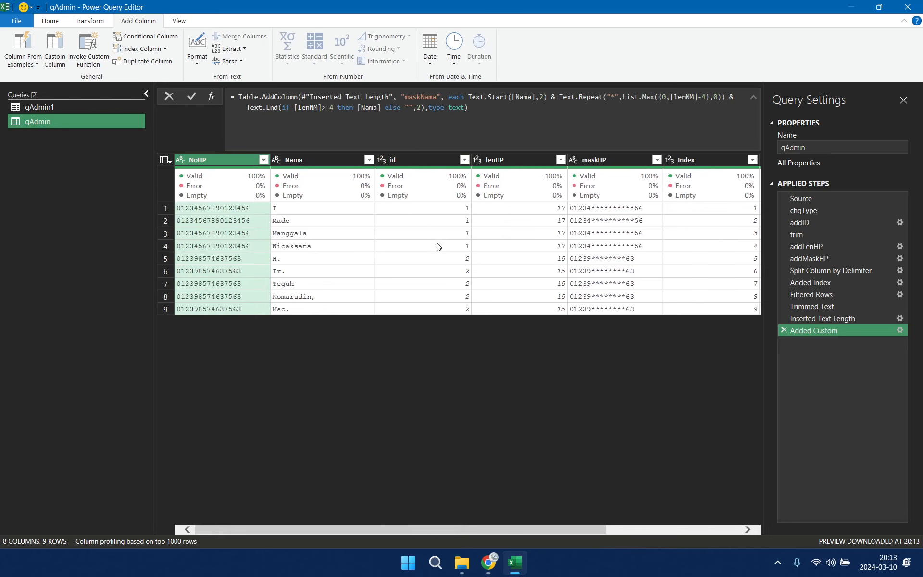
pyautogui.moveTo(451, 178)
pyautogui.moveTo(463, 527); pyautogui.dragTo(630, 524)
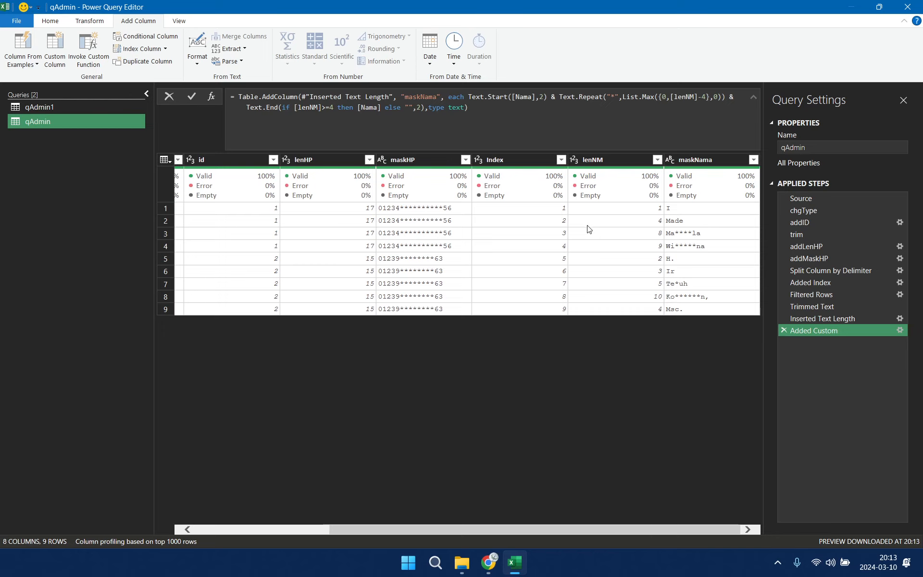
pyautogui.click(560, 160)
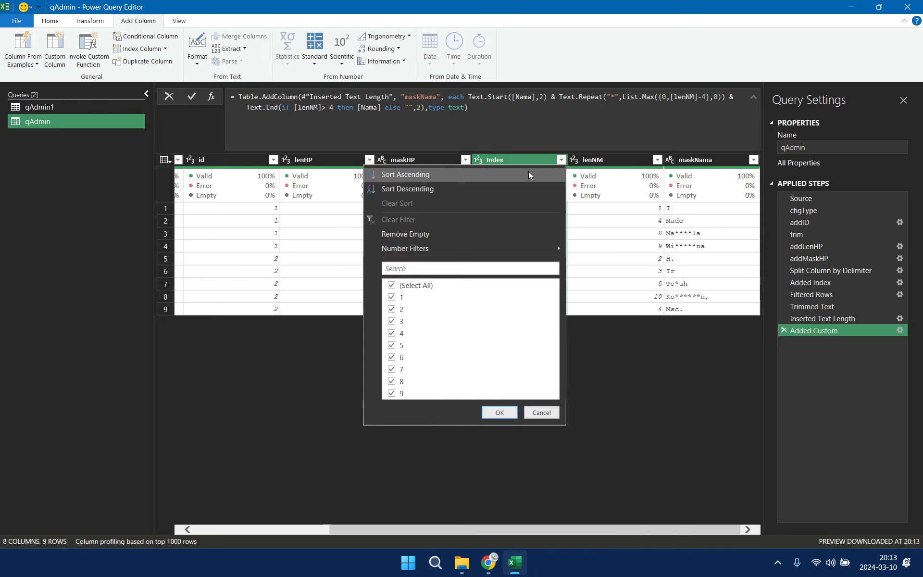
pyautogui.click(528, 174)
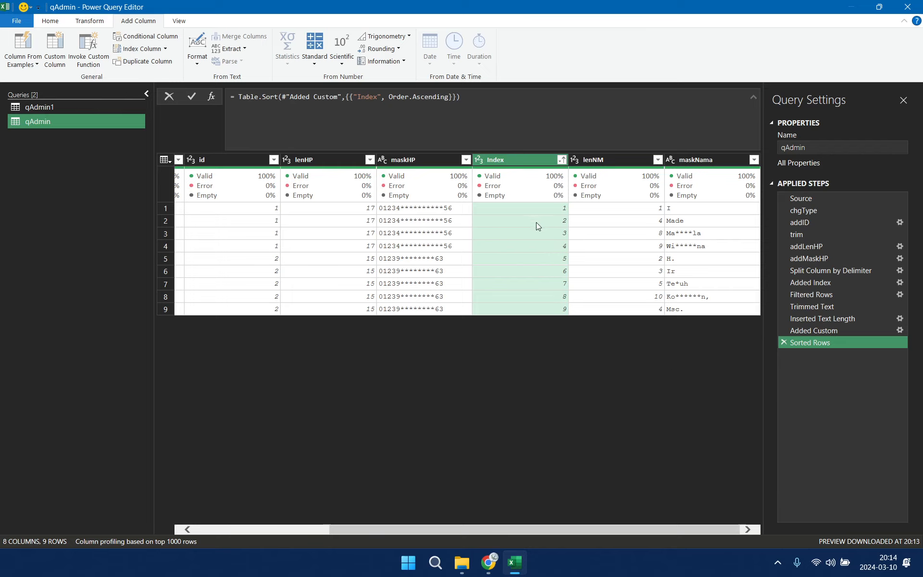
# Step: Start an advanced Group By on the sorted rows with id as the grouping column
pyautogui.click(86, 23)
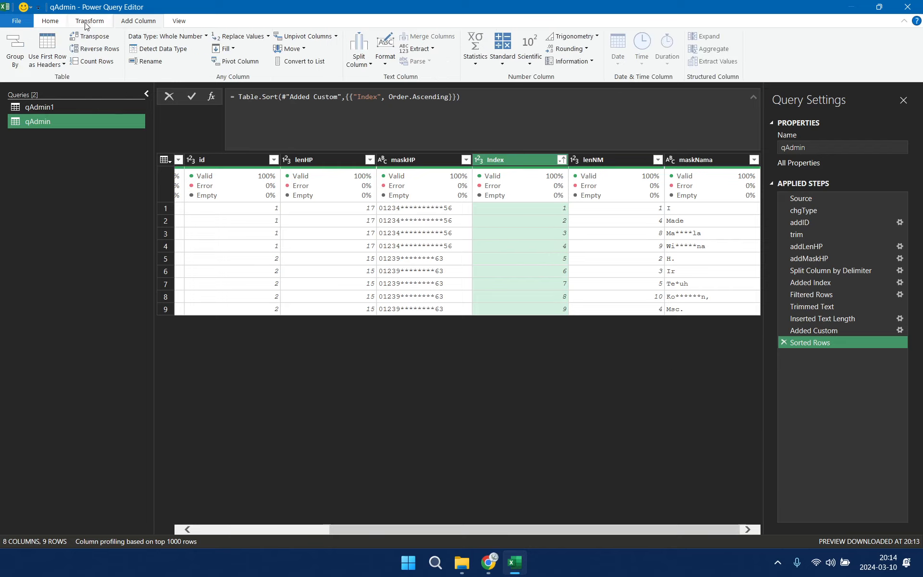
pyautogui.click(15, 51)
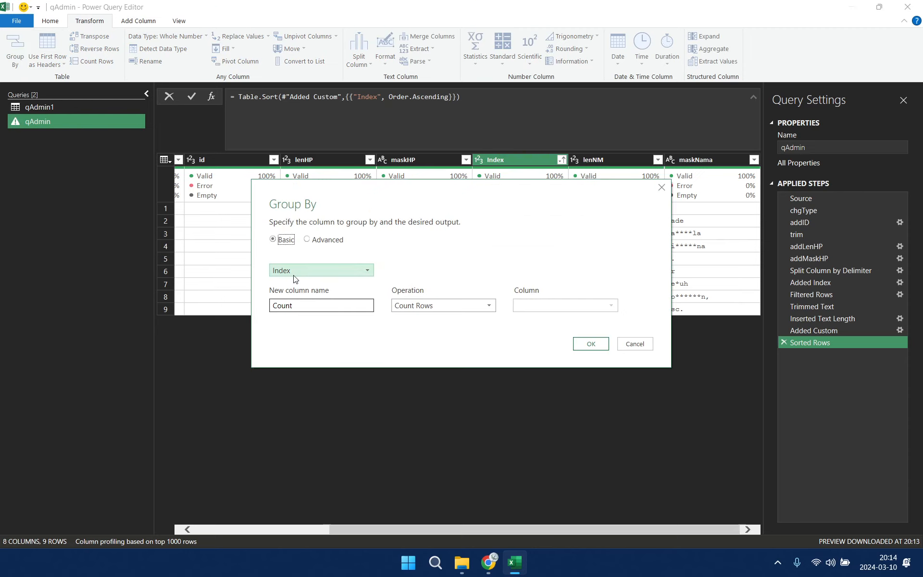
pyautogui.click(326, 241)
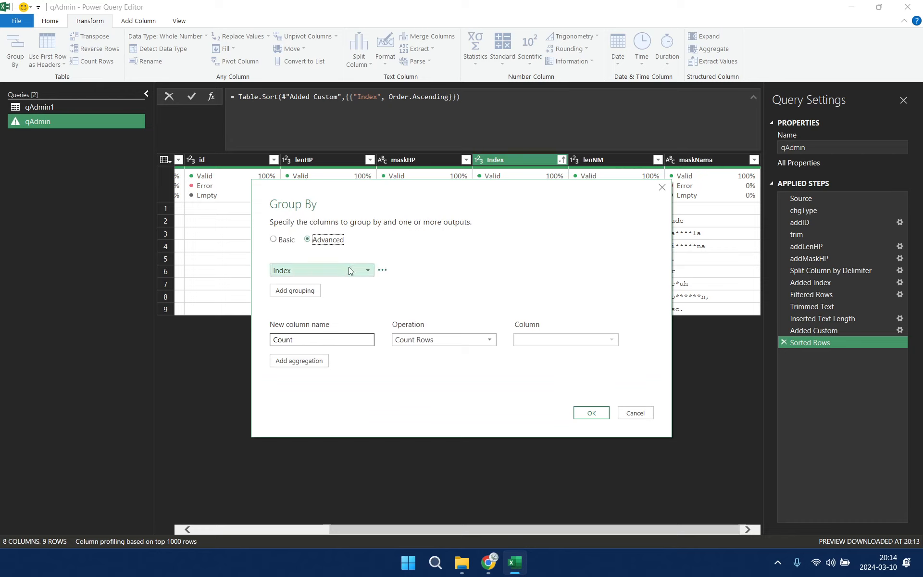
pyautogui.click(366, 272)
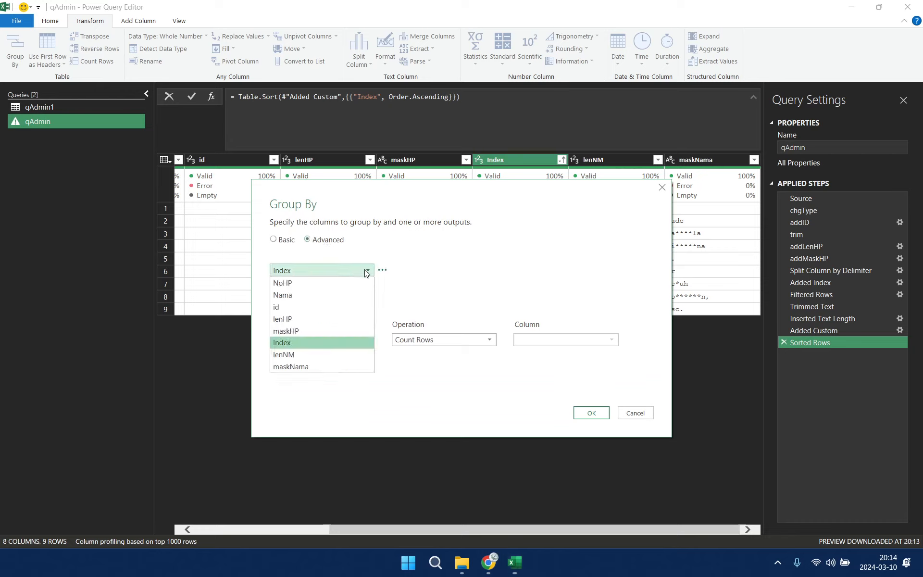
pyautogui.click(323, 308)
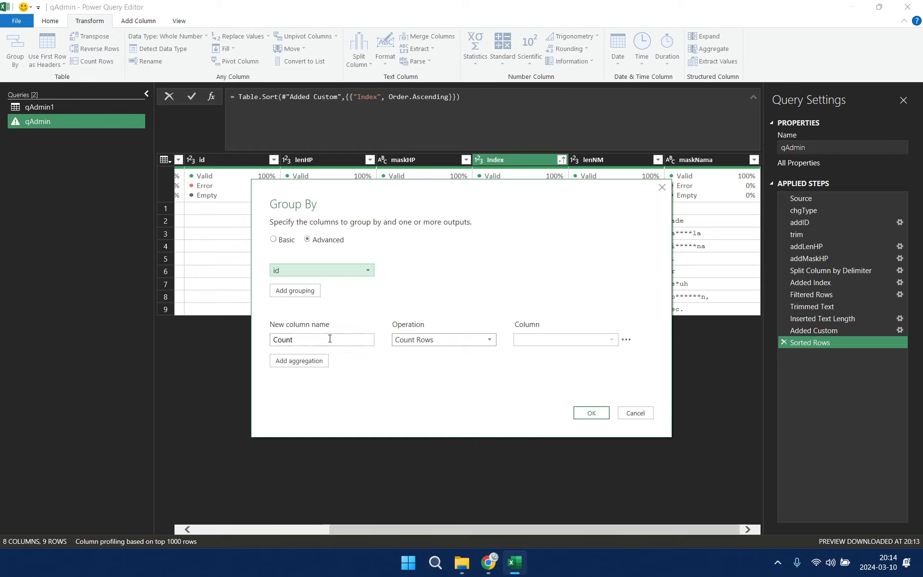
# Step: Define the first aggregation as a new column named NoHP using the Max operation on NoHP
pyautogui.moveTo(329, 338); pyautogui.dragTo(243, 335)
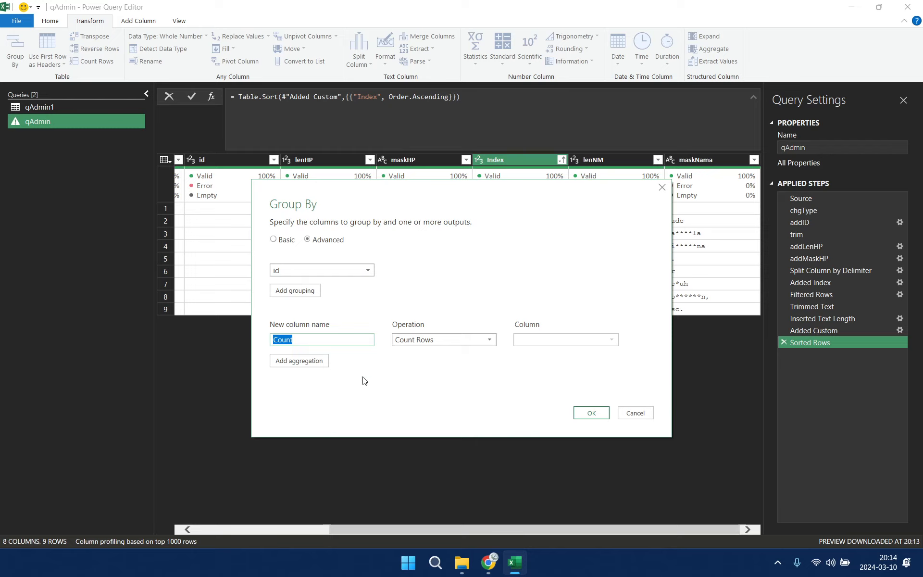
pyautogui.write('NoHP')
pyautogui.click(432, 340)
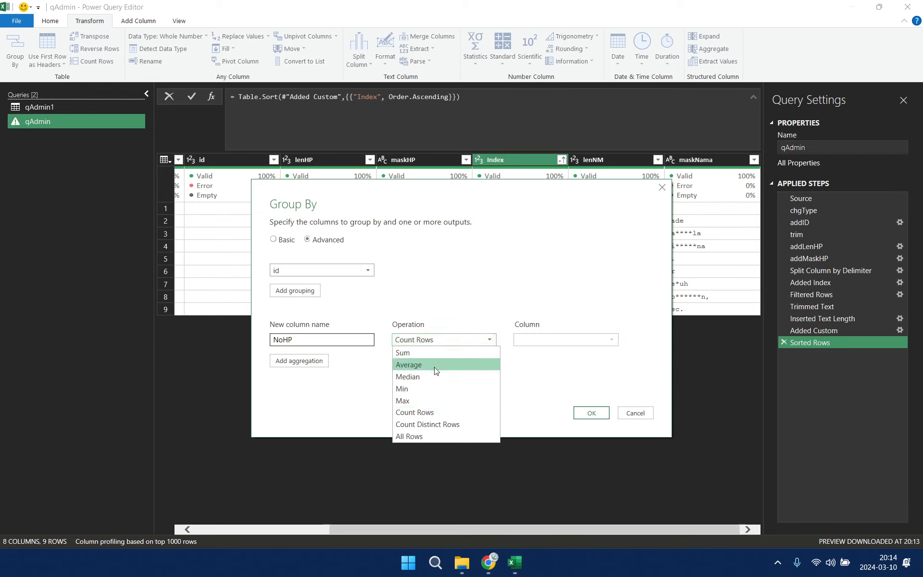
pyautogui.click(431, 401)
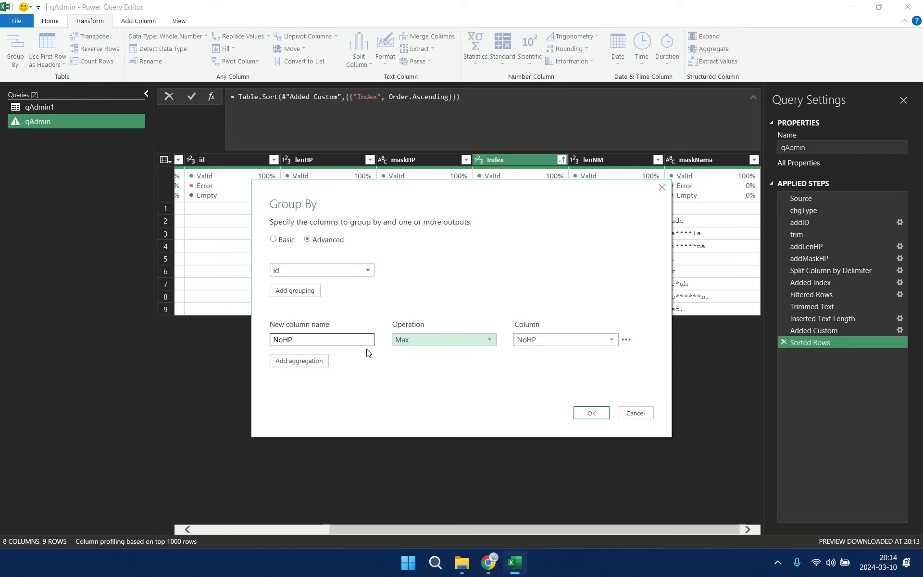
# Step: Add a second aggregation named Nama using the Sum operation on the Nama column
pyautogui.click(319, 361)
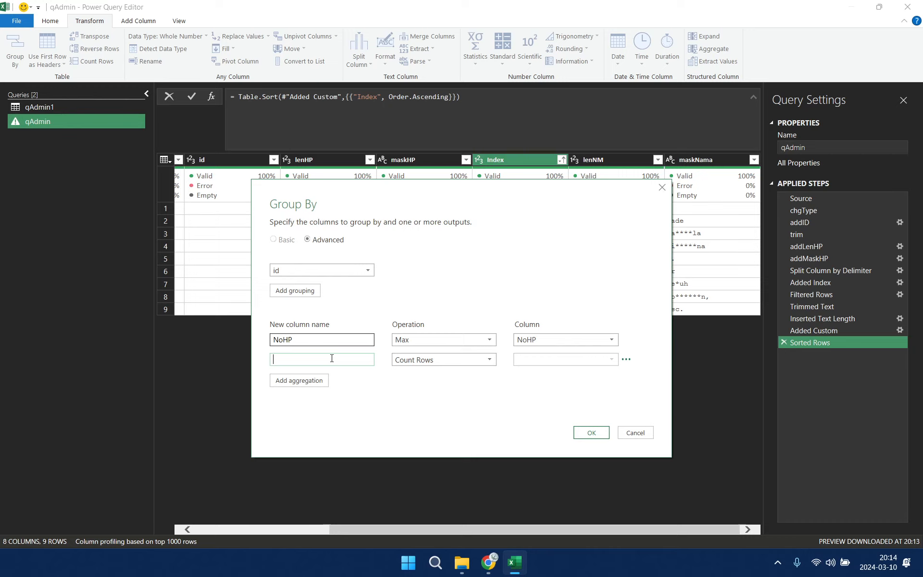
pyautogui.write('Nama')
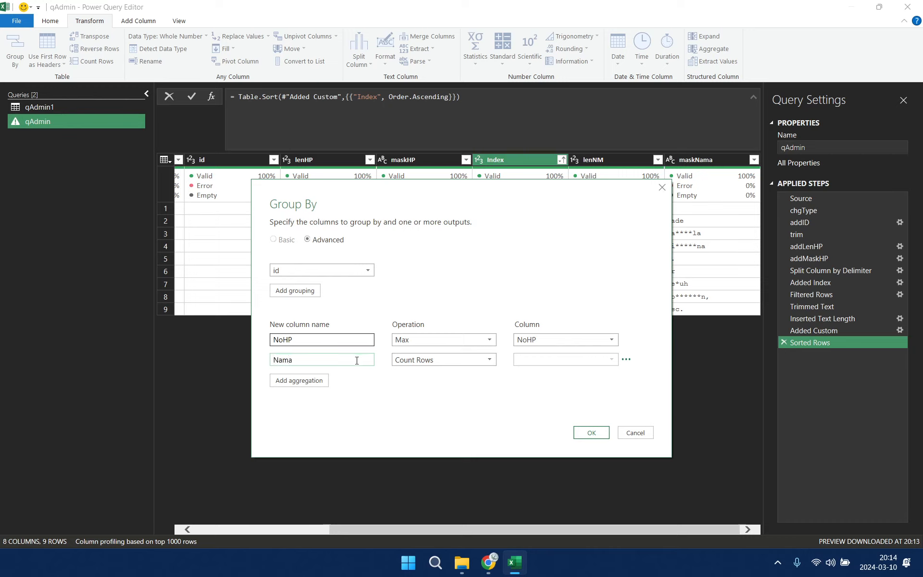
pyautogui.click(434, 361)
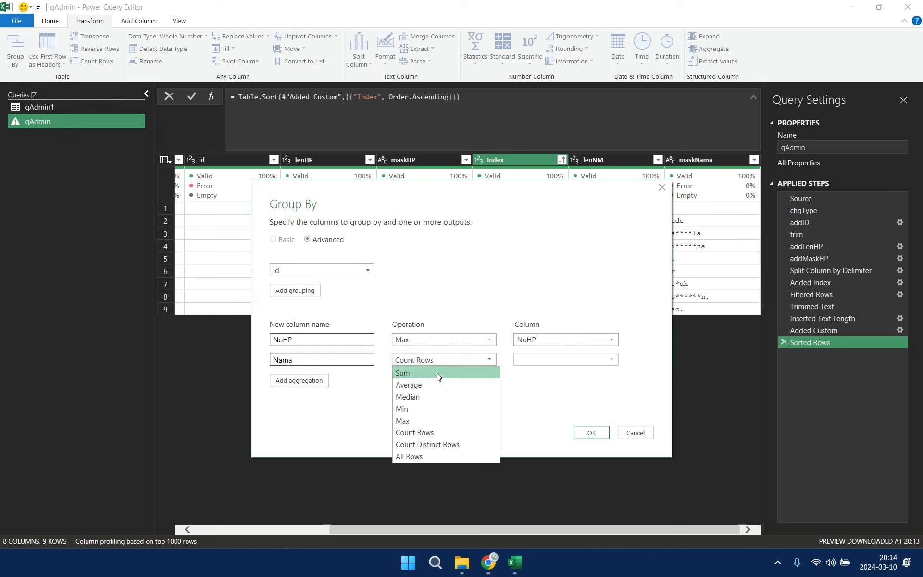
pyautogui.click(436, 372)
pyautogui.click(572, 360)
pyautogui.click(559, 385)
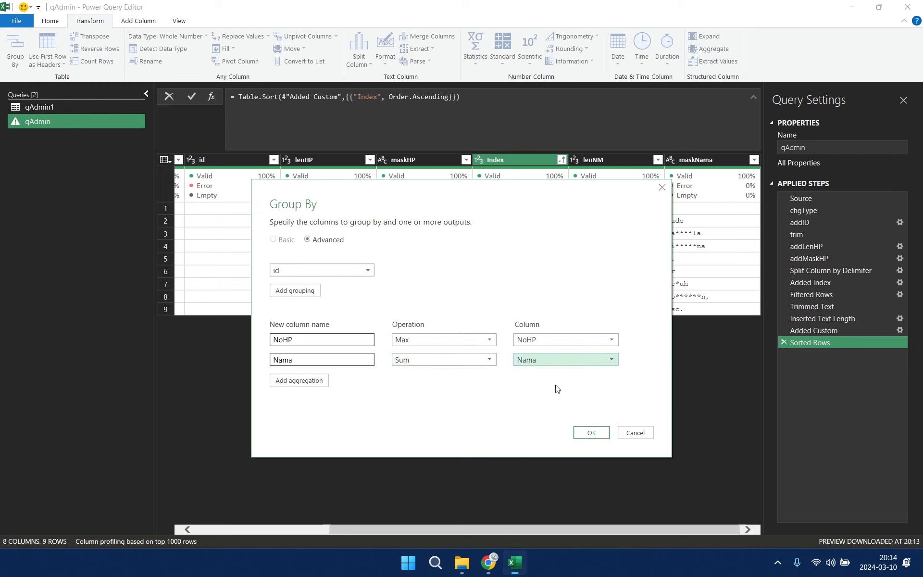
# Step: Add a third aggregation named maskHP using the Max operation on the maskHP column
pyautogui.click(317, 379)
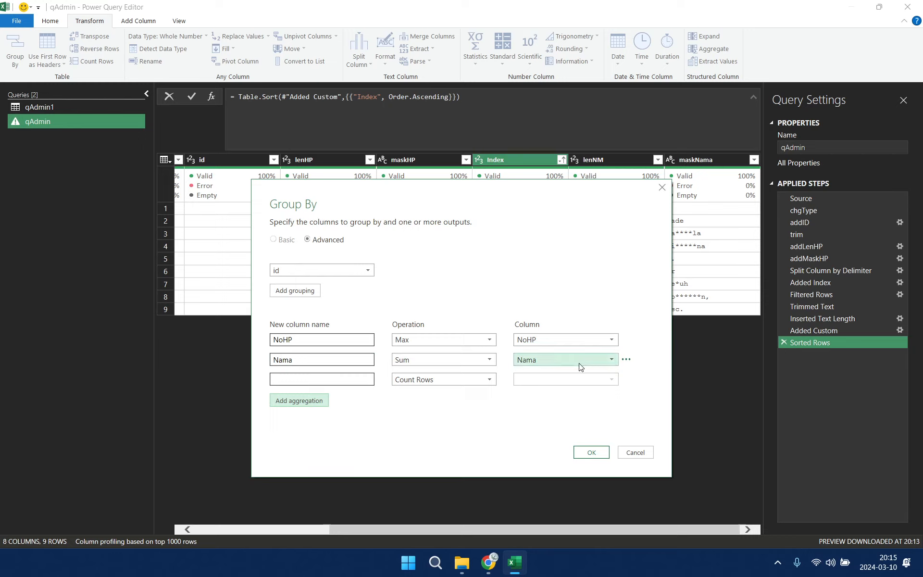
pyautogui.click(335, 381)
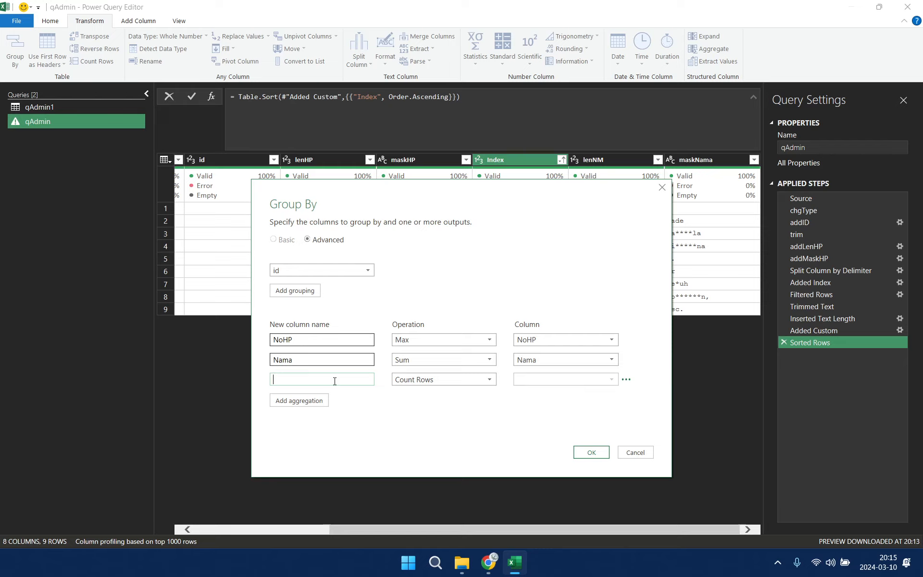
pyautogui.write('maskHP')
pyautogui.click(426, 381)
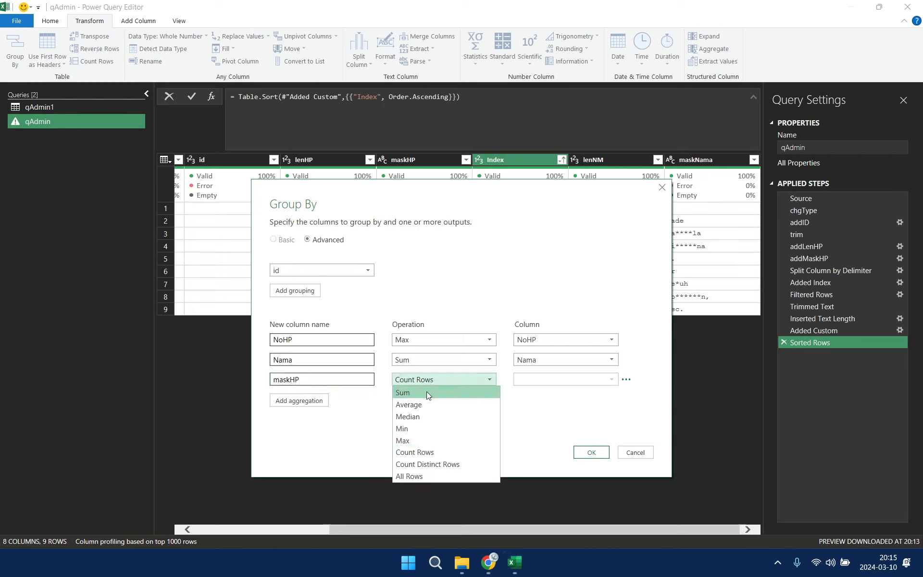
pyautogui.click(419, 439)
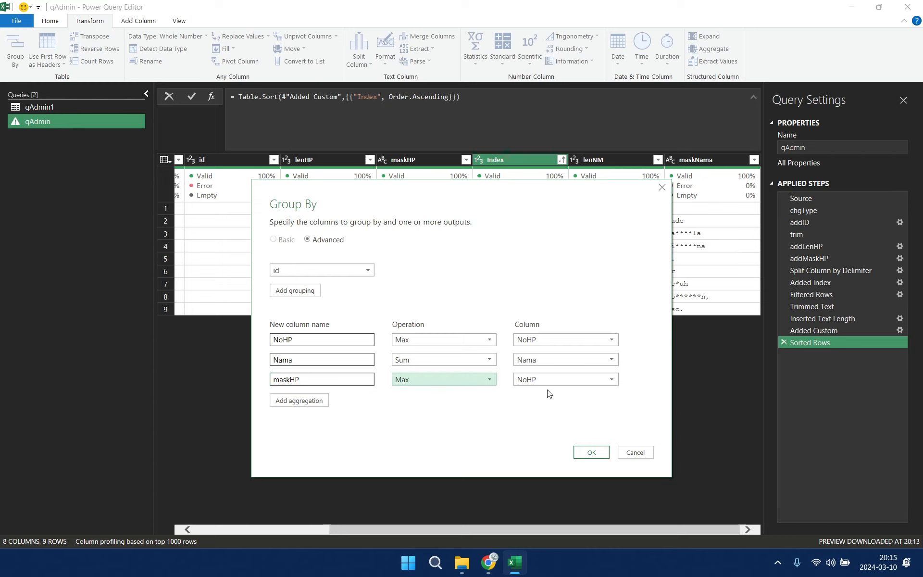
pyautogui.click(552, 381)
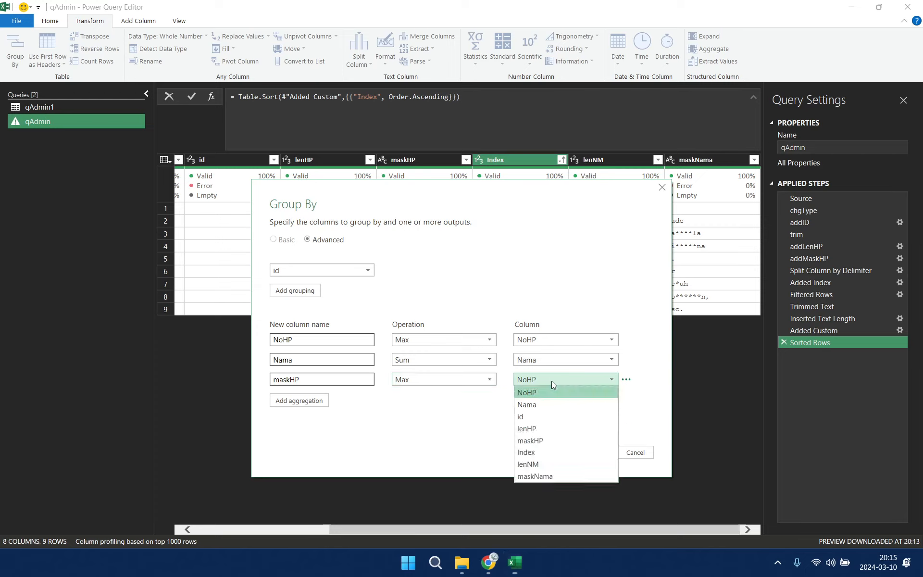
pyautogui.click(541, 440)
# Step: Add a fourth aggregation named maskNama using the Sum operation on the maskNama column and apply the grouping
pyautogui.click(315, 401)
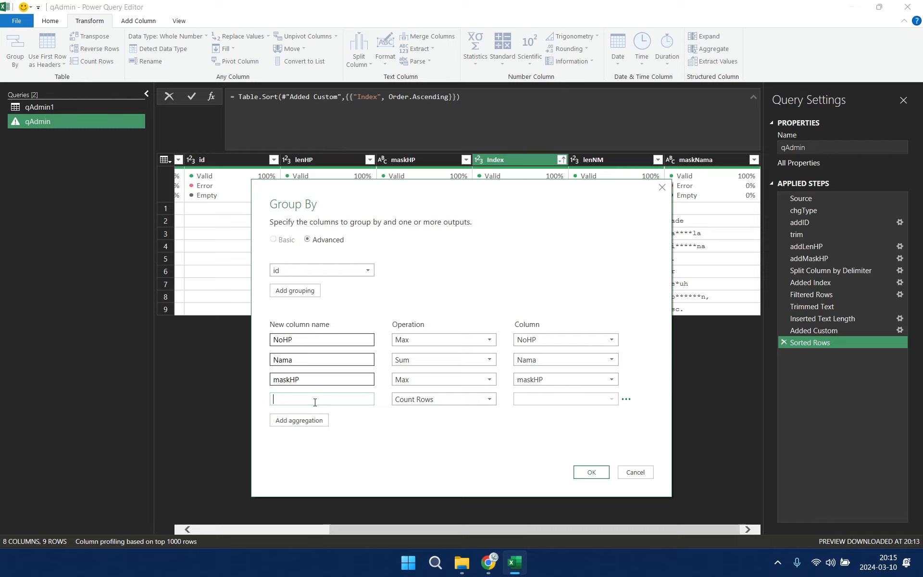
pyautogui.write('maskNama')
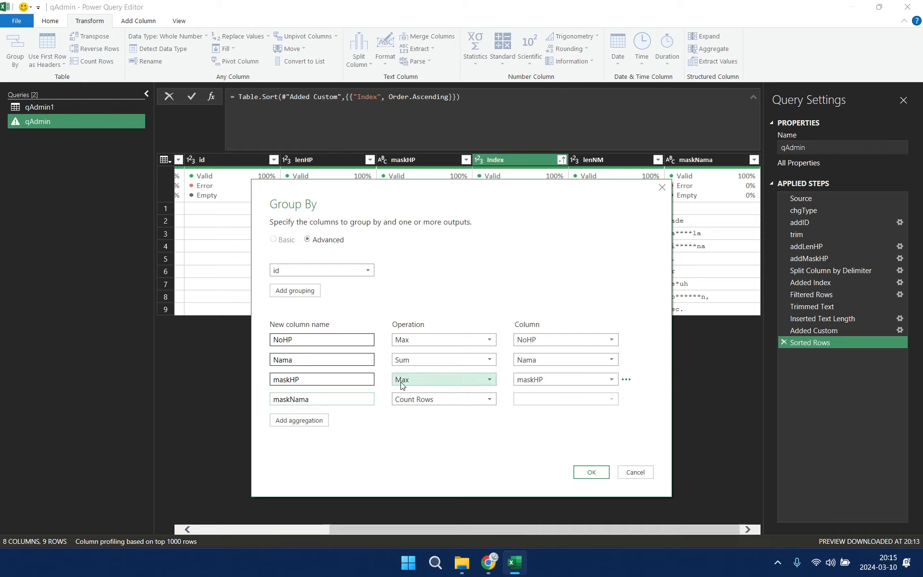
pyautogui.click(416, 400)
pyautogui.click(431, 412)
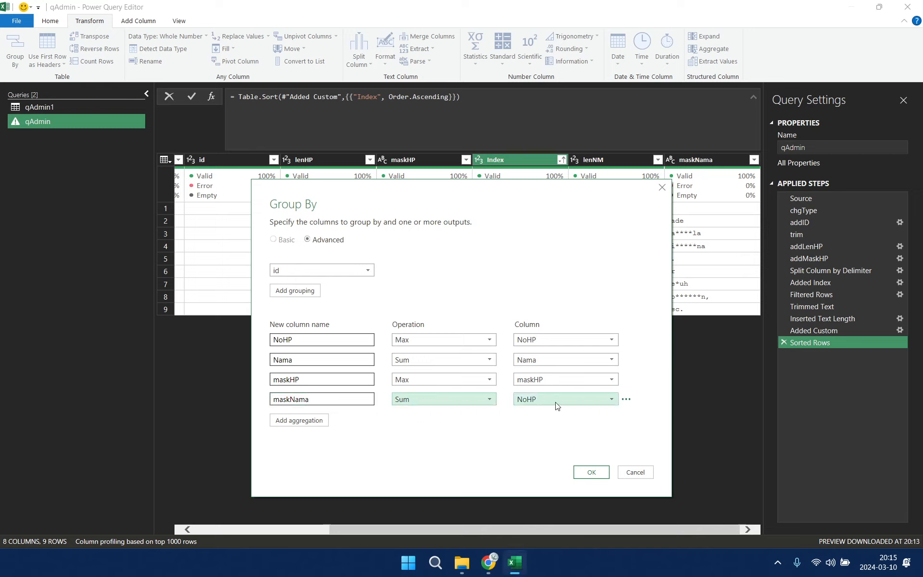
pyautogui.click(559, 400)
pyautogui.click(549, 495)
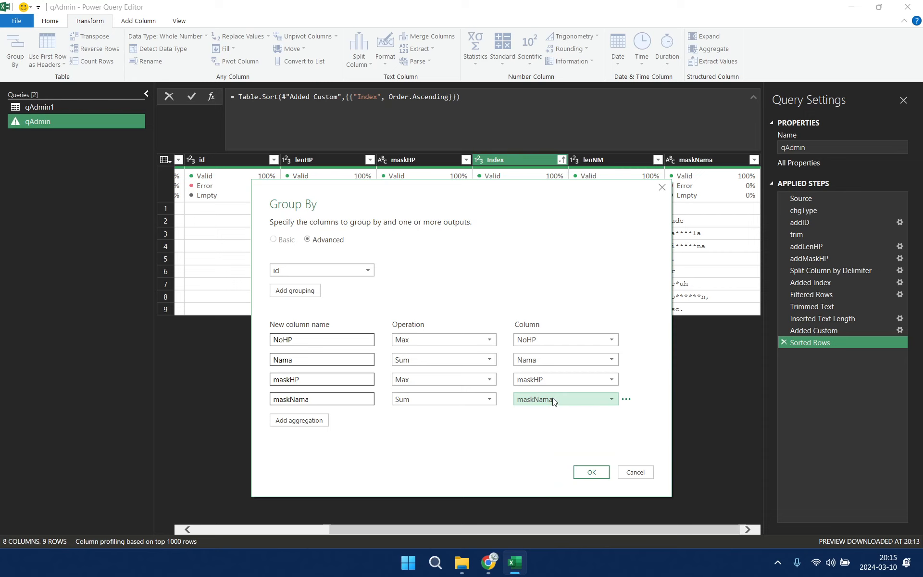
pyautogui.click(591, 472)
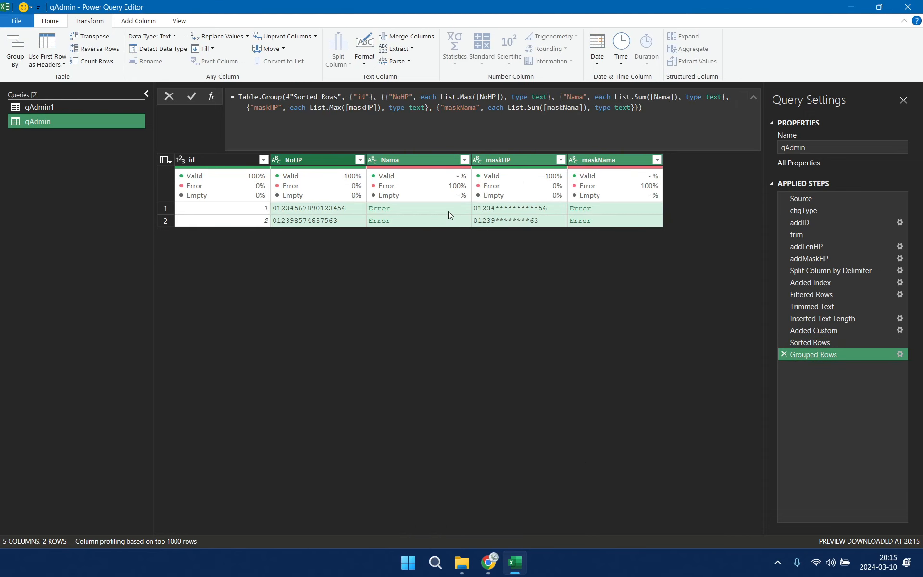
# Step: Check the errors in the grouped Nama column and change its aggregation in the formula to Text.Combine([Nama]," ")
pyautogui.click(448, 211)
pyautogui.click(449, 221)
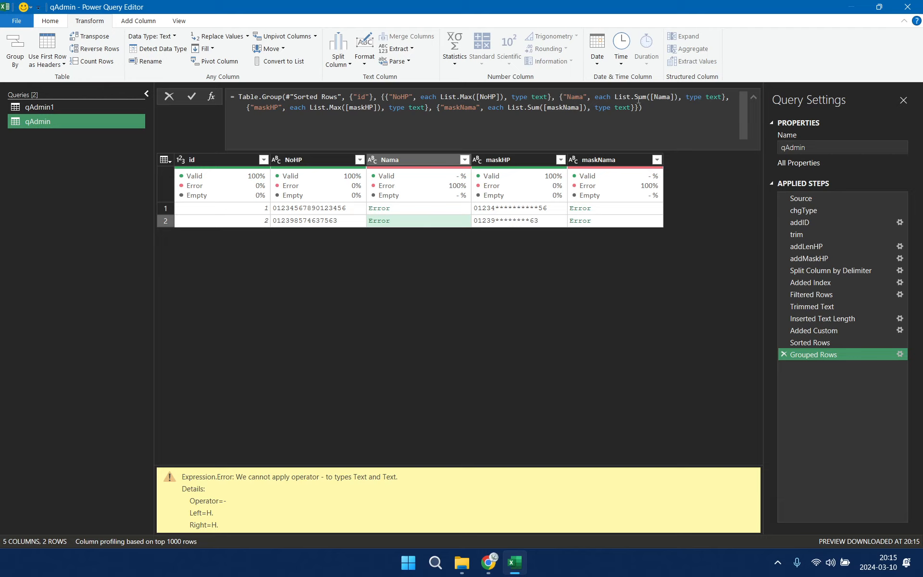
pyautogui.click(617, 97)
pyautogui.doubleClick(646, 96)
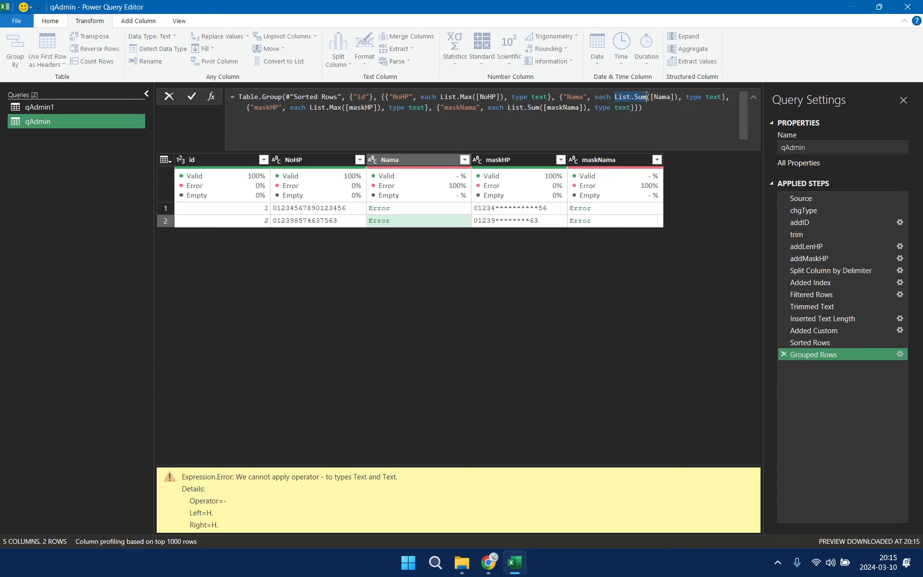
pyautogui.write('Text')
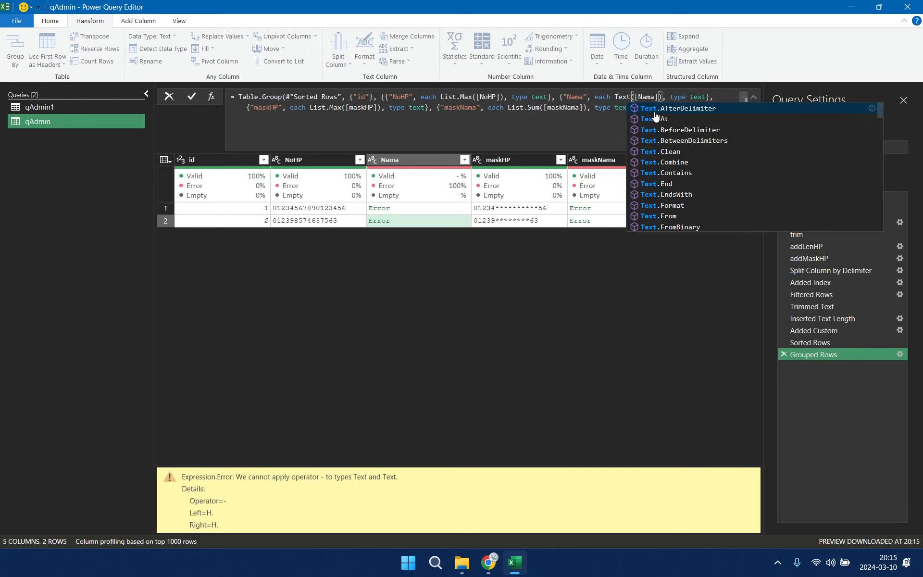
pyautogui.write('.Combine')
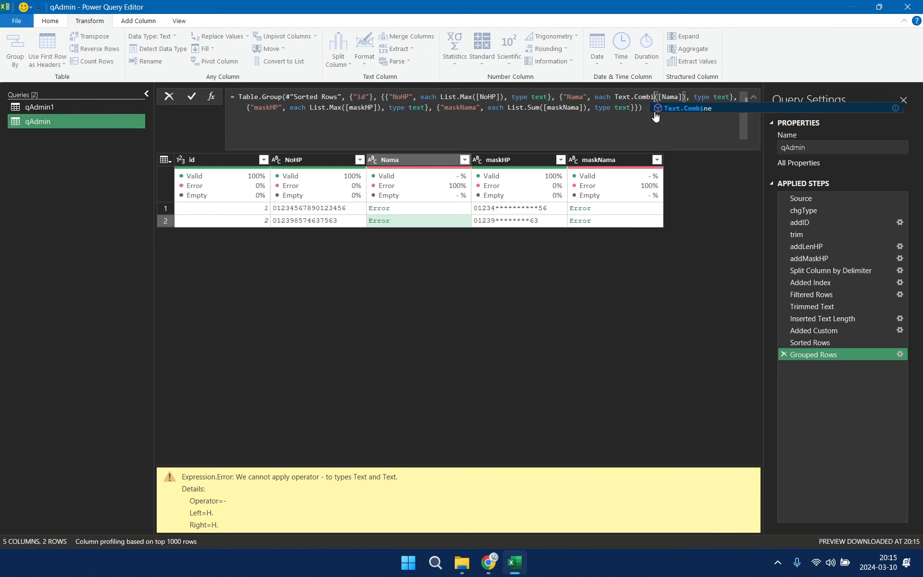
pyautogui.click(690, 97)
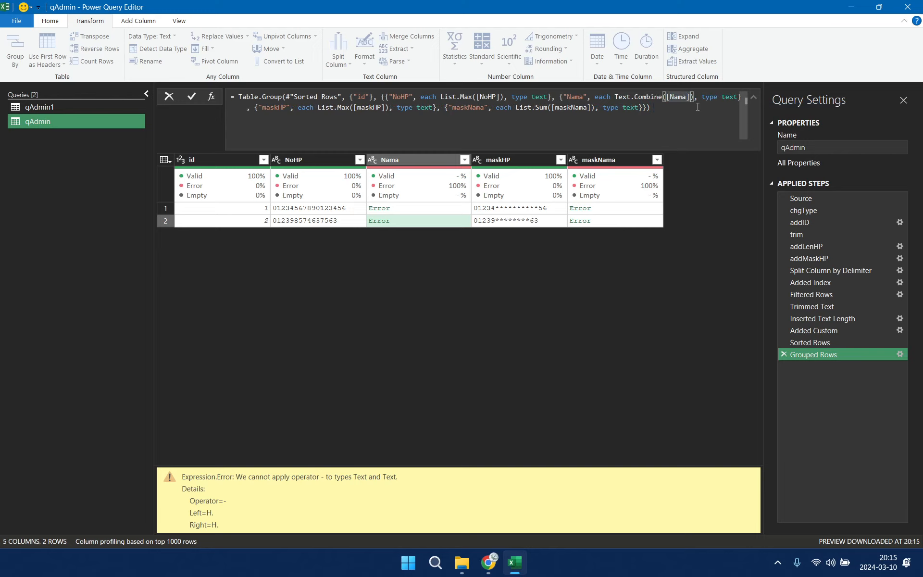
pyautogui.write('," "),')
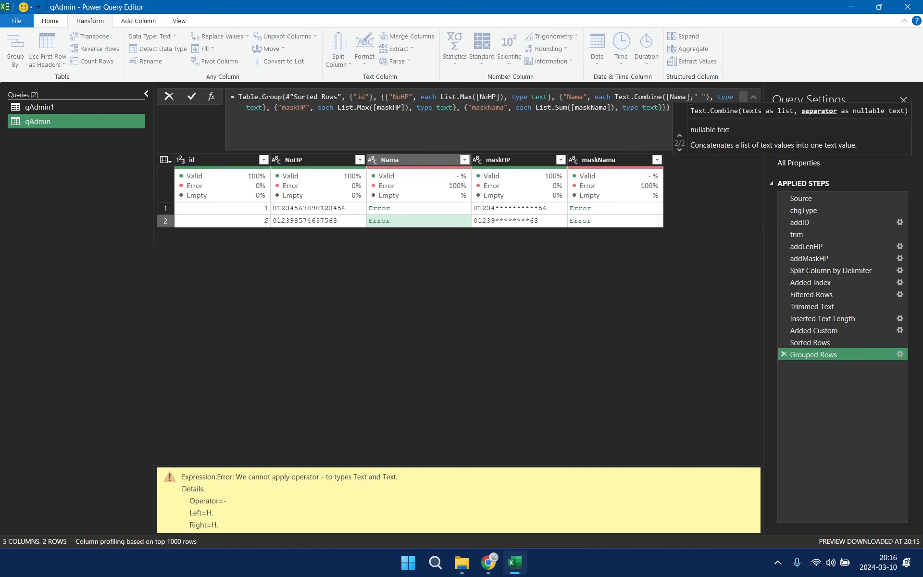
# Step: Change the maskHP aggregation in the grouping formula to Text.Combine([maskHP]," ") and apply the formula
pyautogui.click(339, 111)
pyautogui.keyDown('shift'); pyautogui.click(371, 108); pyautogui.keyUp('shift')
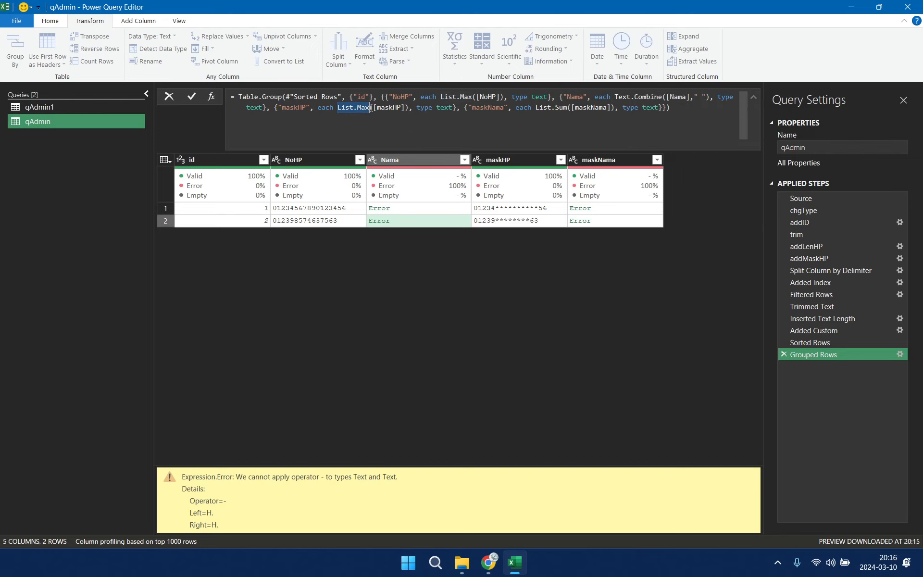
pyautogui.write('Text.Com')
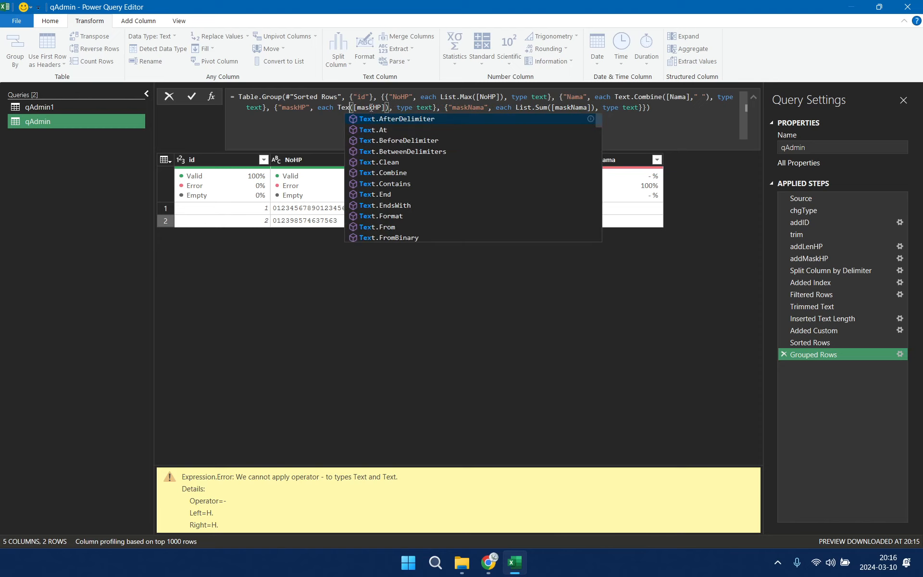
pyautogui.write('bine')
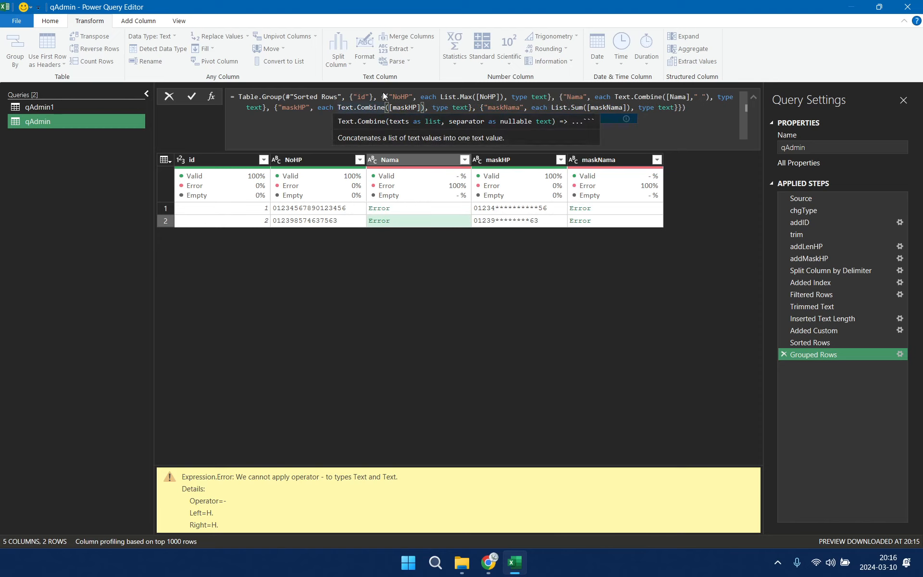
pyautogui.click(422, 108)
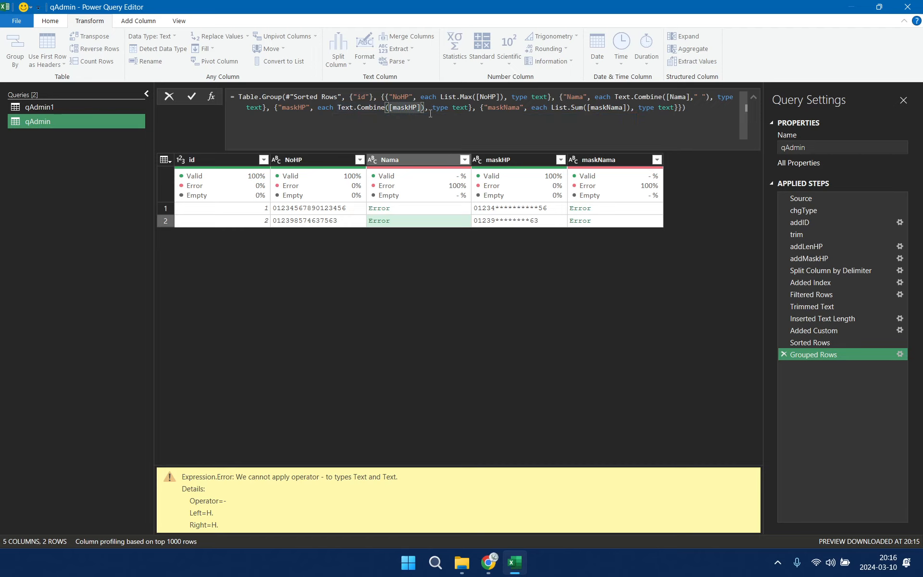
pyautogui.write('," "')
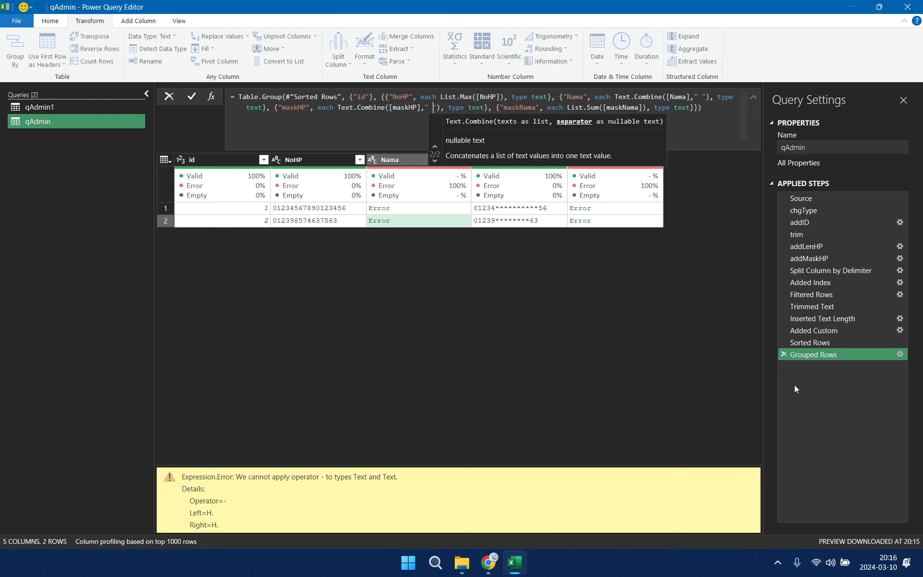
pyautogui.press('Return')
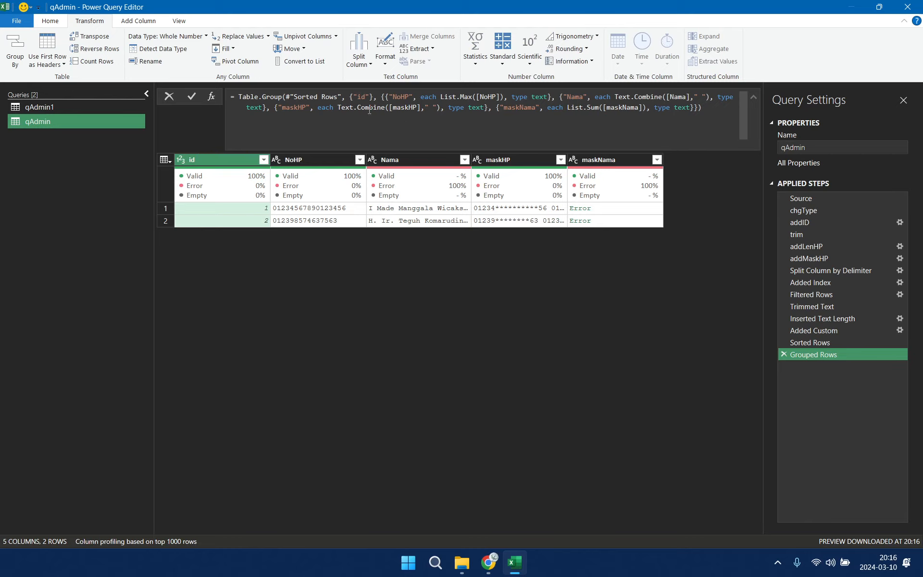
# Step: Restore the maskHP aggregation in the grouping formula to List.Max([maskHP]), removing the space separator argument
pyautogui.moveTo(338, 108); pyautogui.dragTo(378, 107)
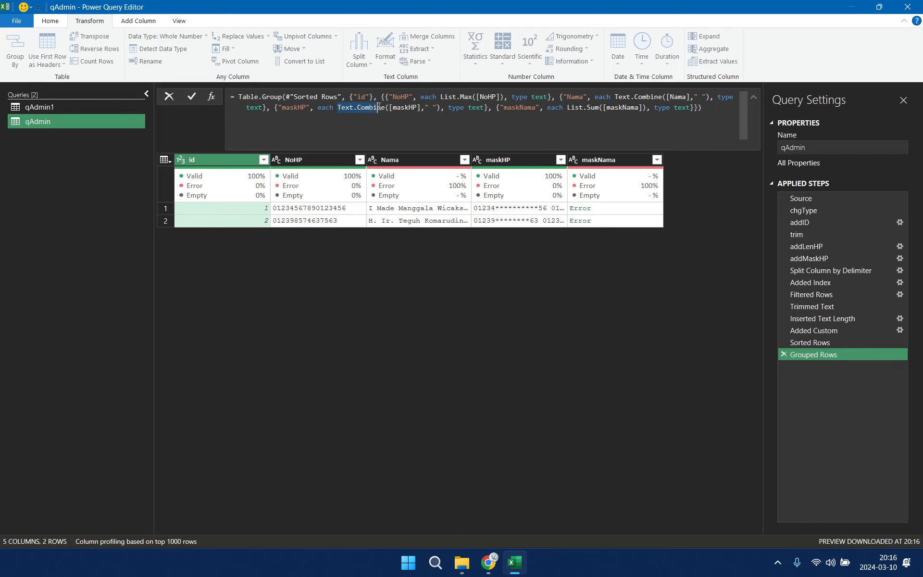
pyautogui.write('List.Max')
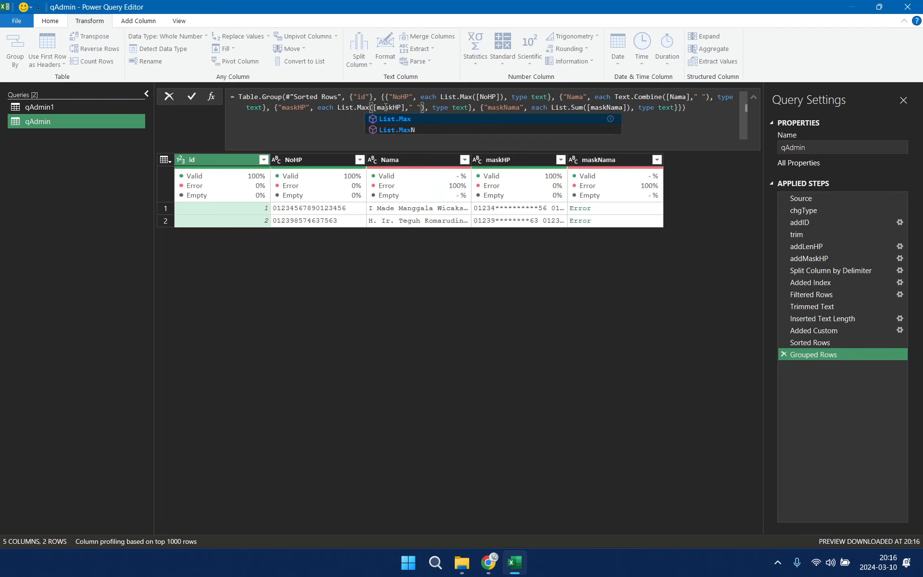
pyautogui.click(422, 107)
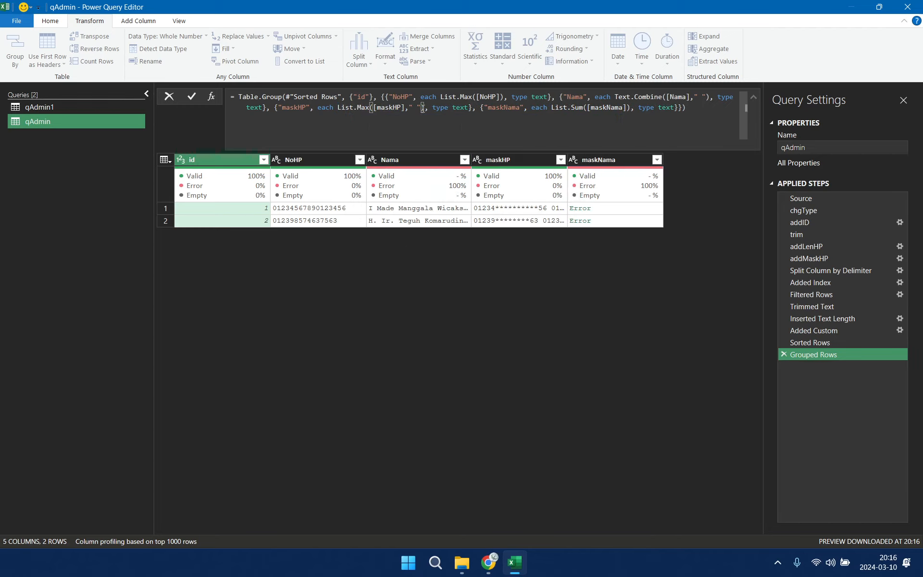
pyautogui.press('BackSpace')
pyautogui.press('BackSpace')
pyautogui.press('BackSpace')
pyautogui.press('BackSpace')
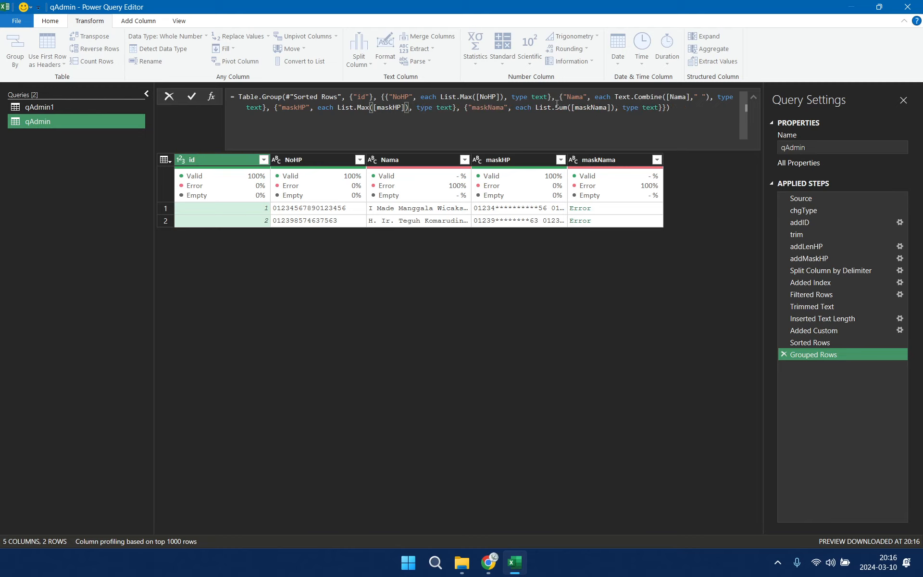
# Step: Change the maskNama aggregation to Text.Combine([maskNama]," "), apply the formula, and widen the maskNama column to show the full values
pyautogui.moveTo(535, 107); pyautogui.dragTo(567, 107)
pyautogui.write('Text.Co')
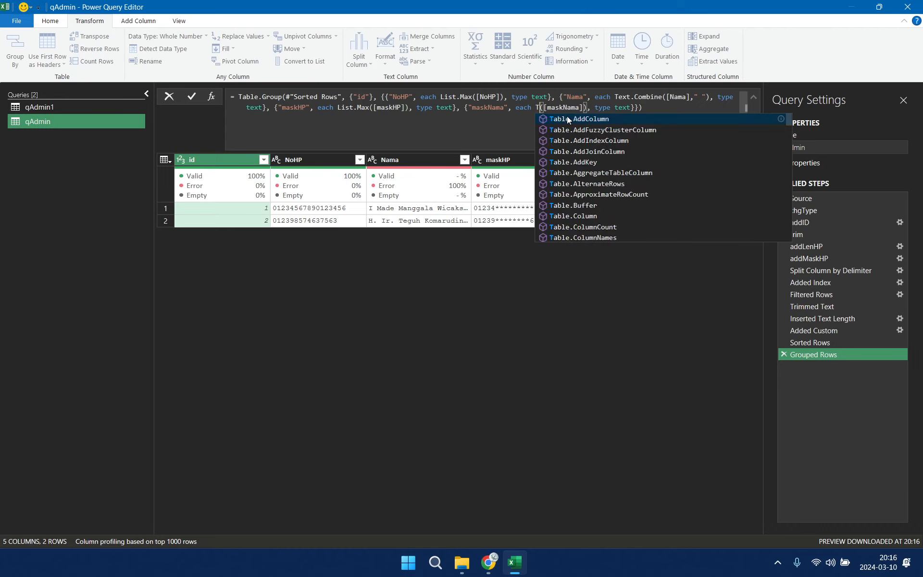
pyautogui.click(567, 119)
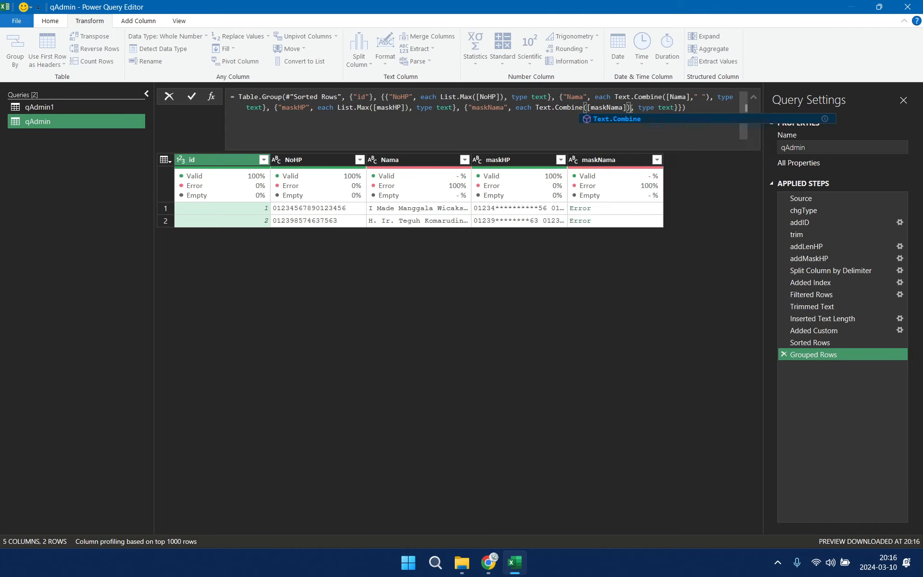
pyautogui.click(632, 110)
pyautogui.press('Left')
pyautogui.write('," "')
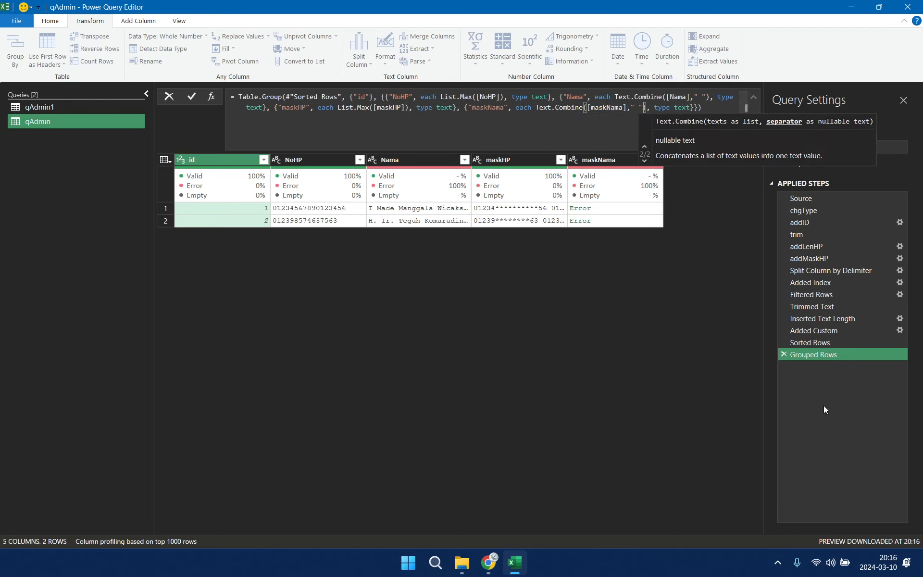
pyautogui.press('Return')
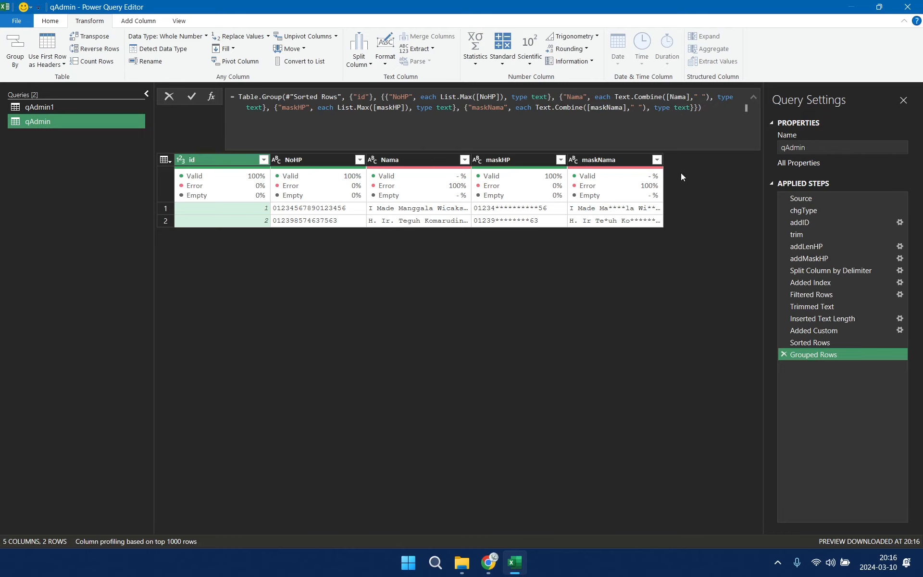
pyautogui.moveTo(663, 159); pyautogui.dragTo(718, 159)
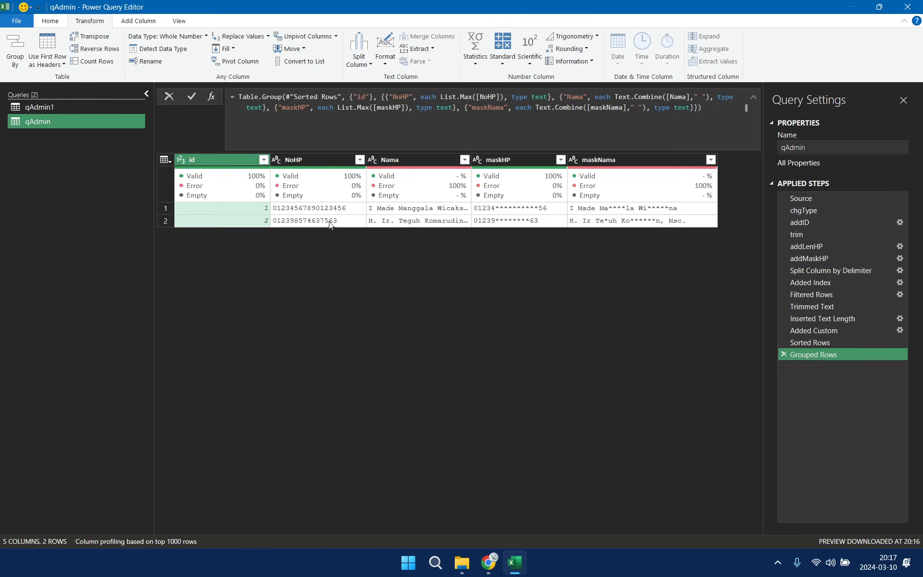
# Step: Create a new query that references qAdmin and rename it qPublish
pyautogui.rightClick(59, 124)
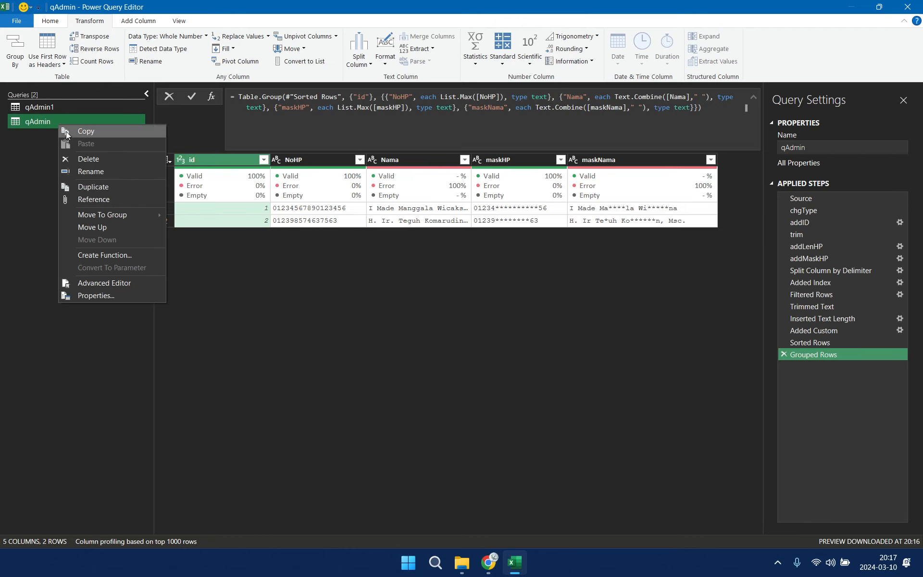
pyautogui.click(36, 121)
pyautogui.rightClick(75, 123)
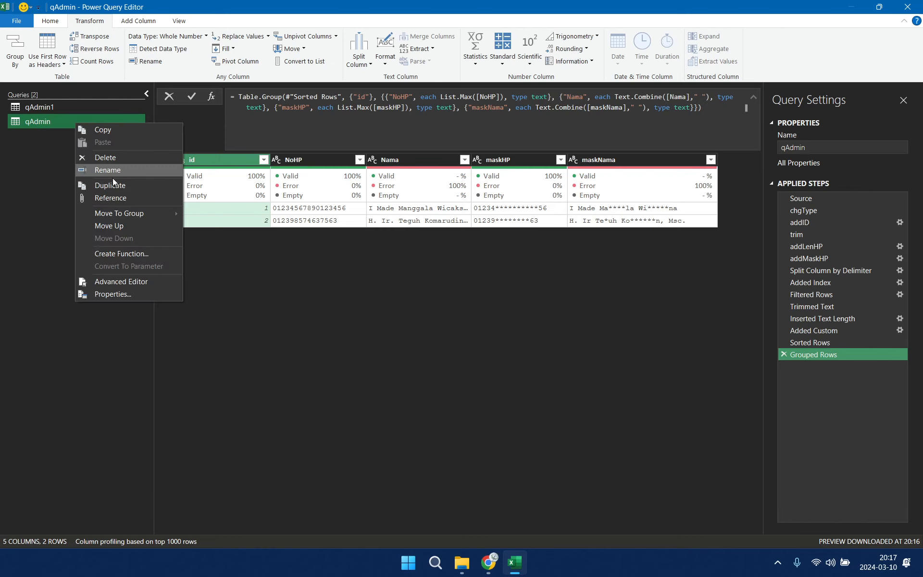
pyautogui.click(111, 198)
pyautogui.rightClick(61, 137)
pyautogui.click(104, 182)
pyautogui.write('q')
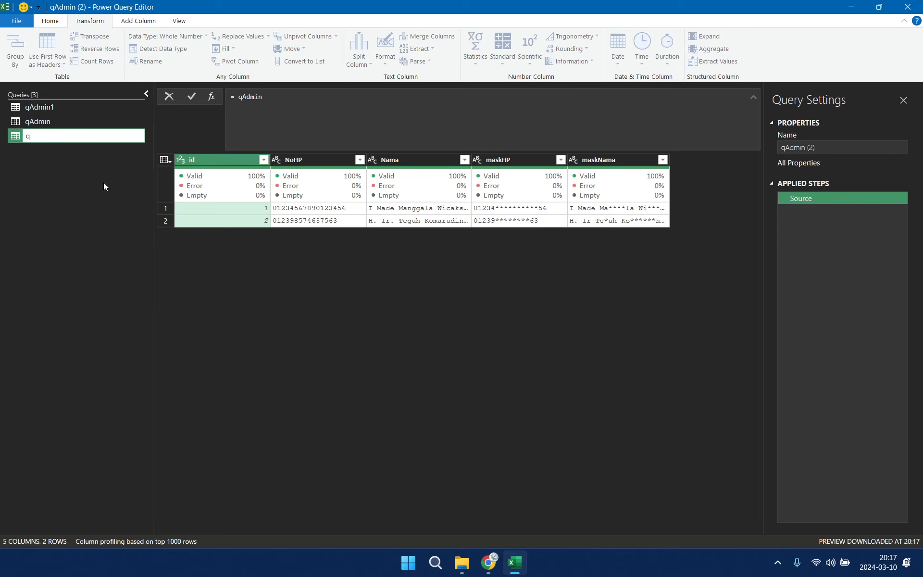
pyautogui.write('Publish')
pyautogui.press('Return')
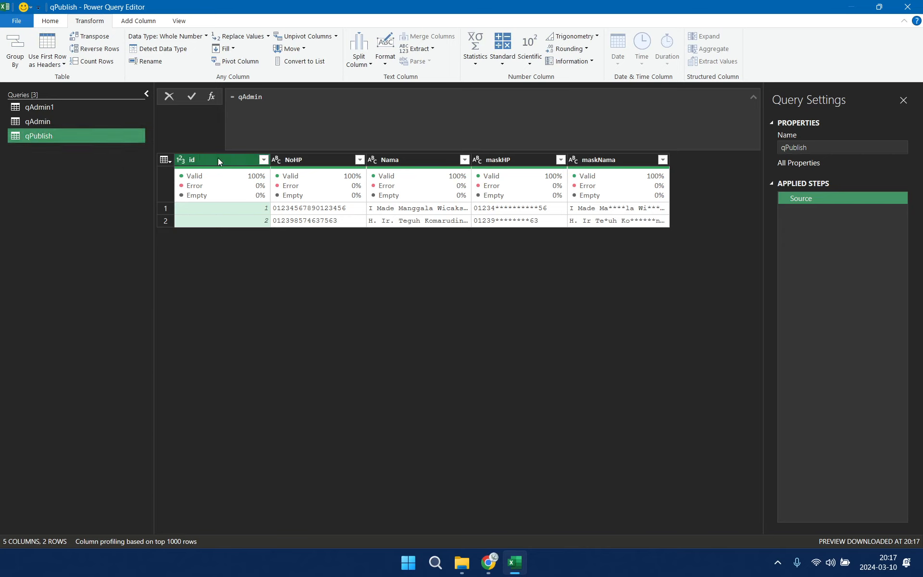
# Step: Keep only the id, maskHP and maskNama columns in qPublish by removing the other columns
pyautogui.keyDown('ctrl'); pyautogui.click(515, 160); pyautogui.keyUp('ctrl')
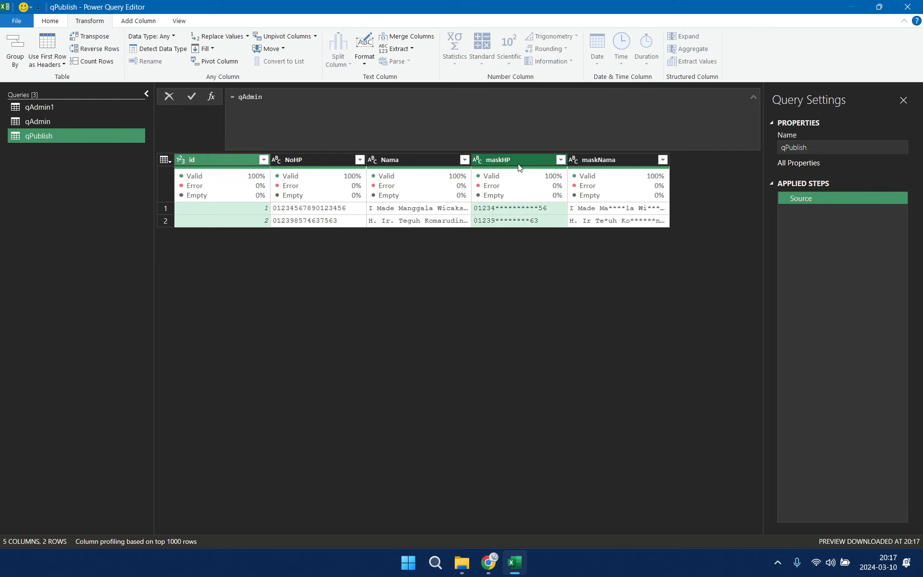
pyautogui.keyDown('ctrl'); pyautogui.click(619, 160); pyautogui.keyUp('ctrl')
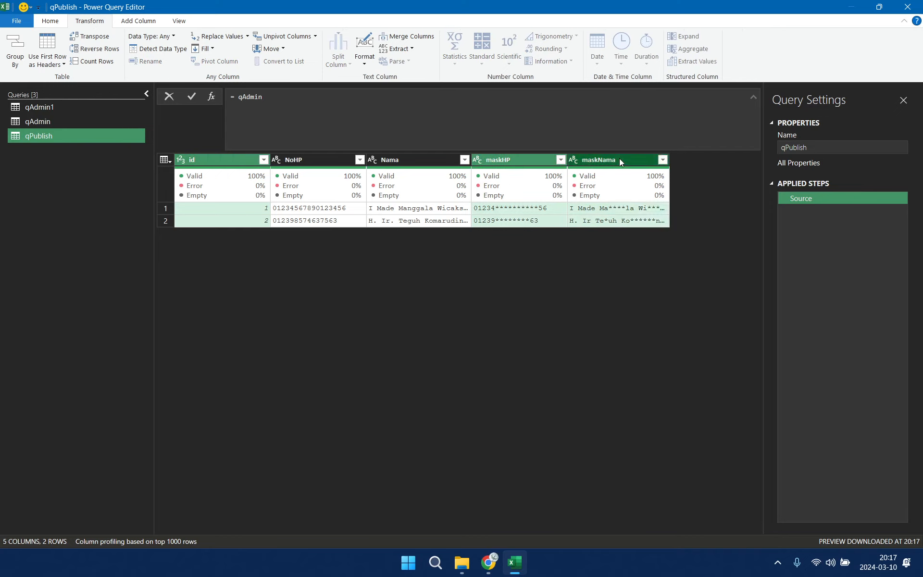
pyautogui.rightClick(619, 161)
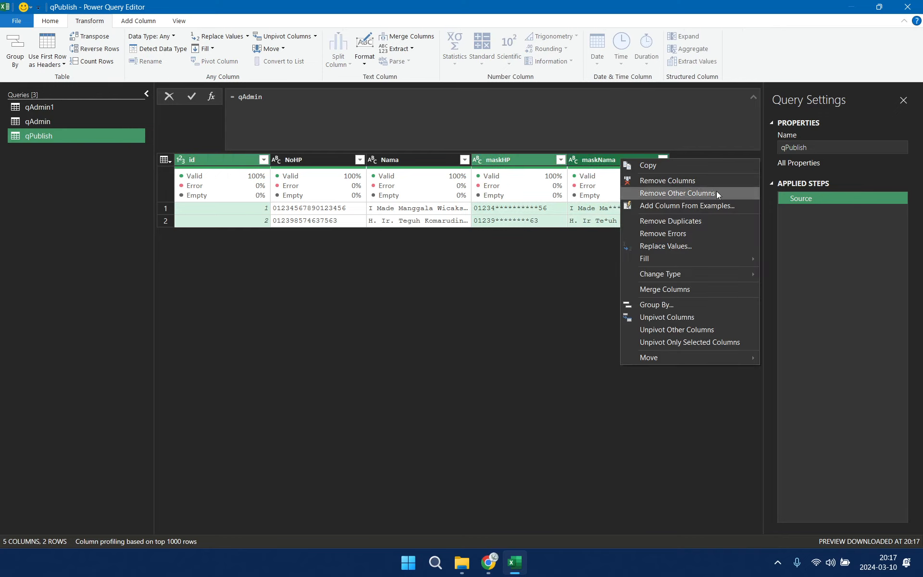
pyautogui.click(716, 193)
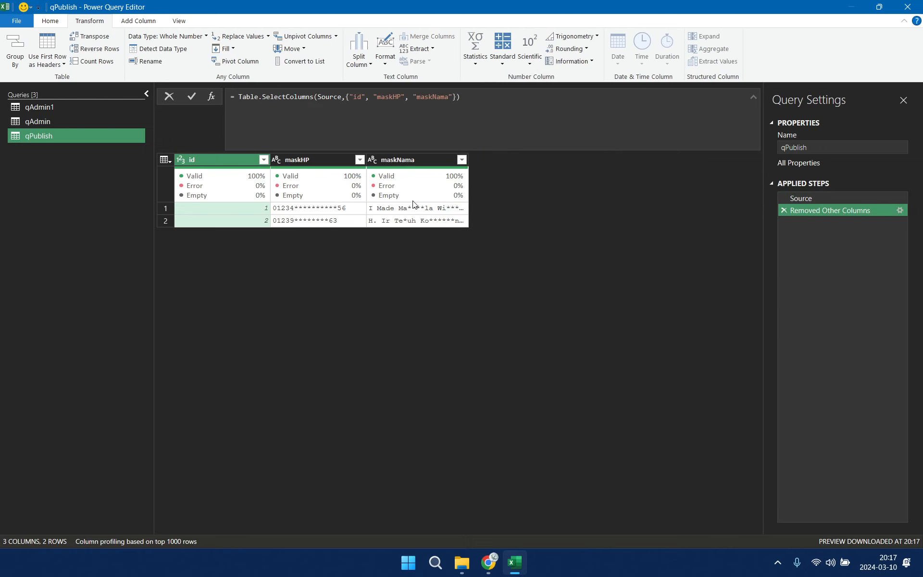
# Step: Rename the maskHP column to NoHP and the maskNama column to Nama
pyautogui.click(321, 159)
pyautogui.doubleClick(321, 160)
pyautogui.write('NoHP')
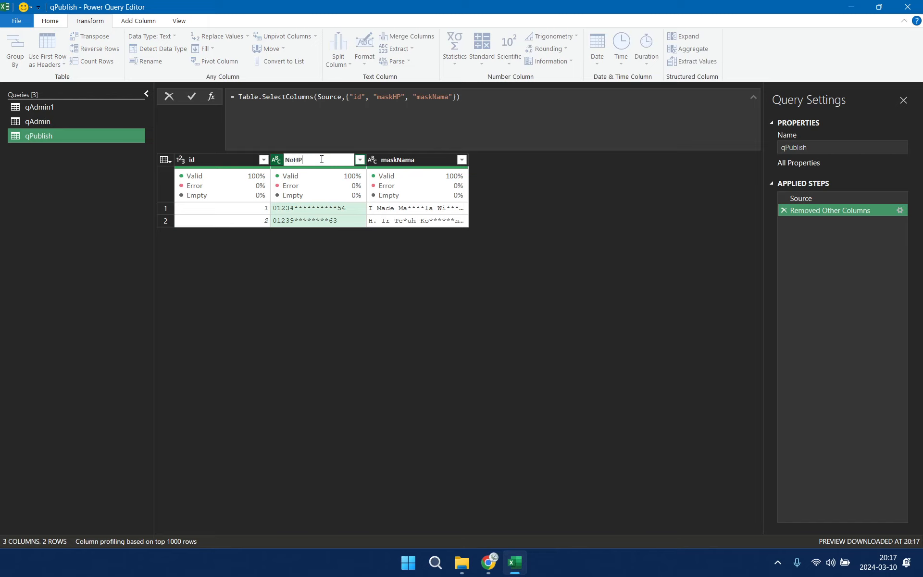
pyautogui.press('Return')
pyautogui.click(408, 160)
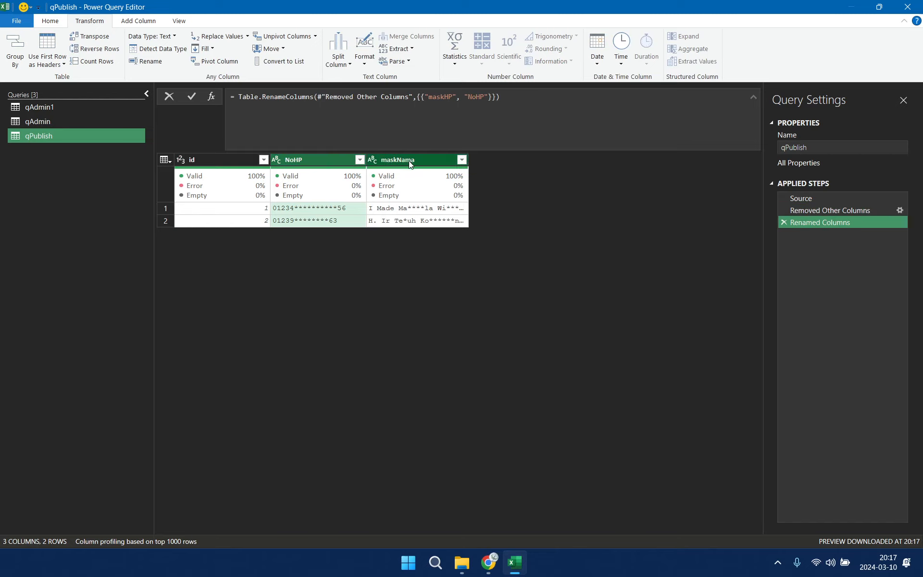
pyautogui.doubleClick(409, 160)
pyautogui.write('N')
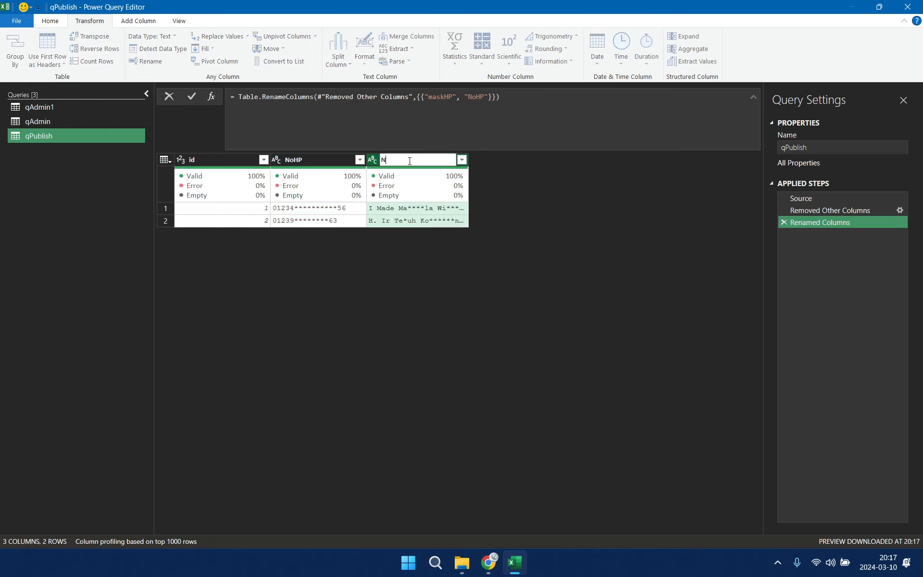
pyautogui.press('Return')
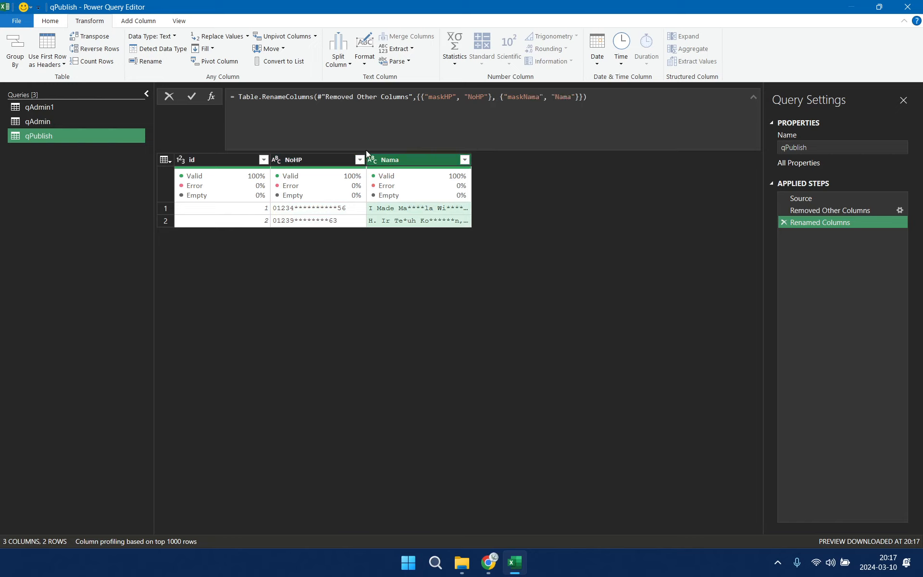
# Step: Close the query editor and load the queries to the workbook as connections only
pyautogui.click(50, 21)
pyautogui.click(15, 63)
pyautogui.click(53, 91)
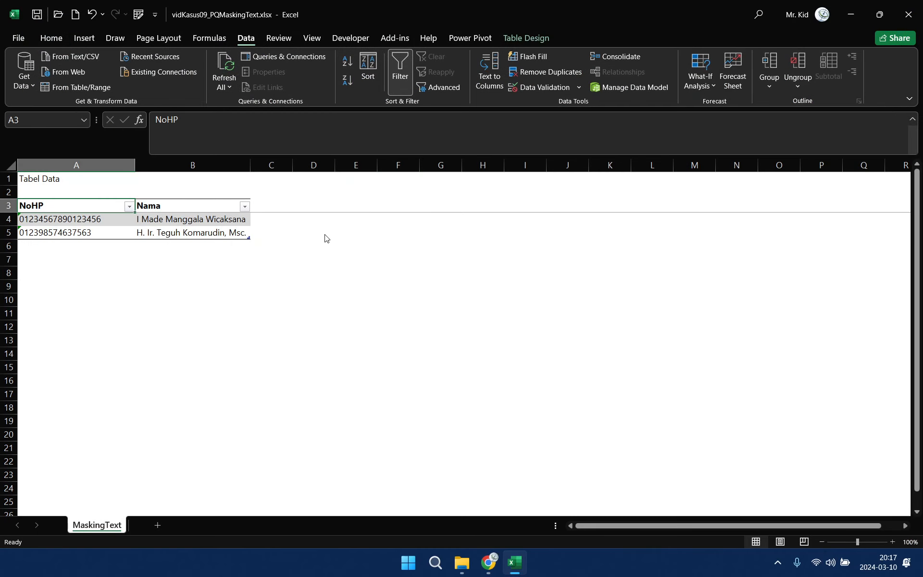
pyautogui.click(394, 256)
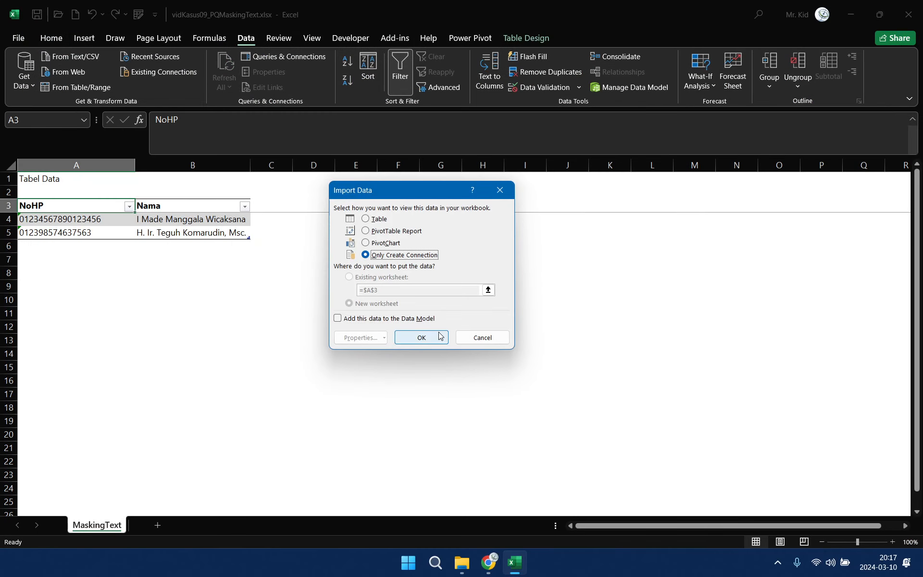
pyautogui.click(421, 337)
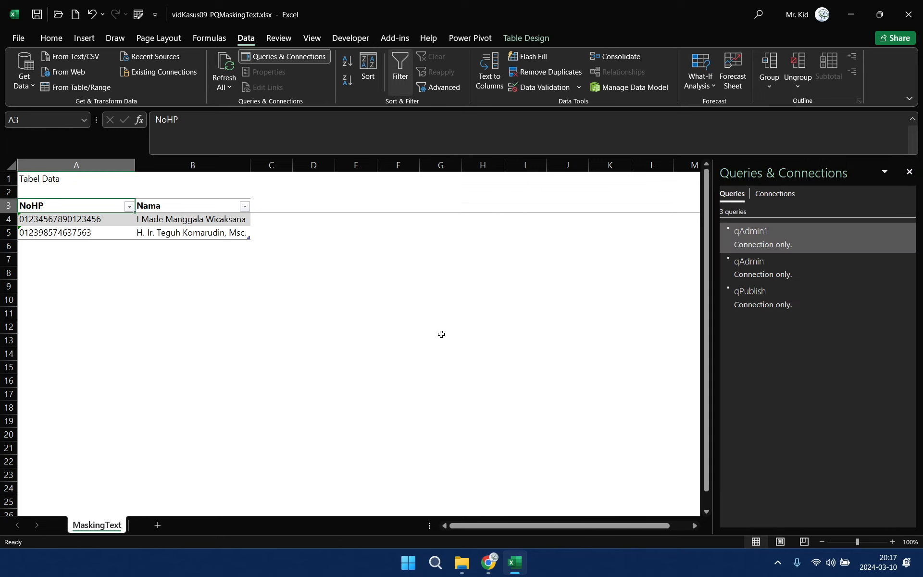
# Step: Load the qAdmin query as a table in the existing MaskingText worksheet at cell D3
pyautogui.moveTo(789, 249)
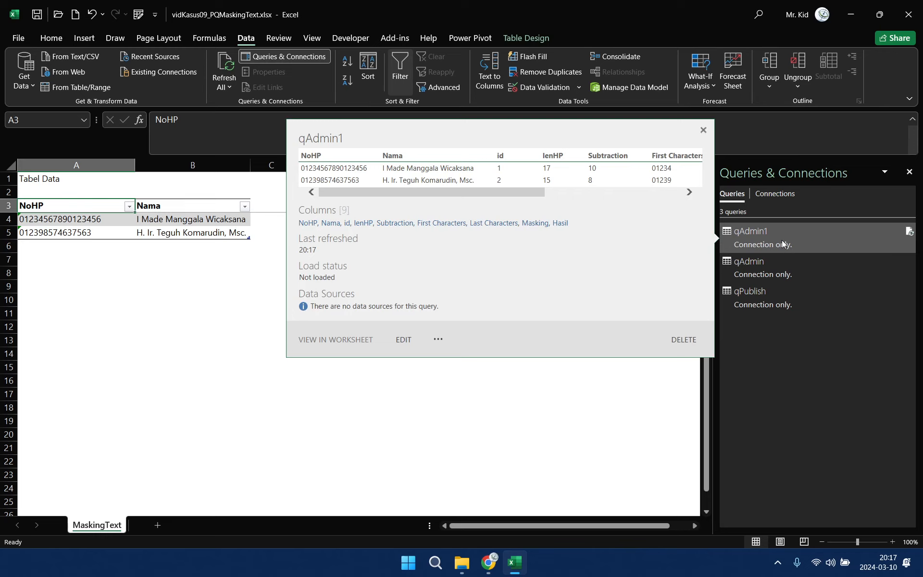
pyautogui.click(793, 273)
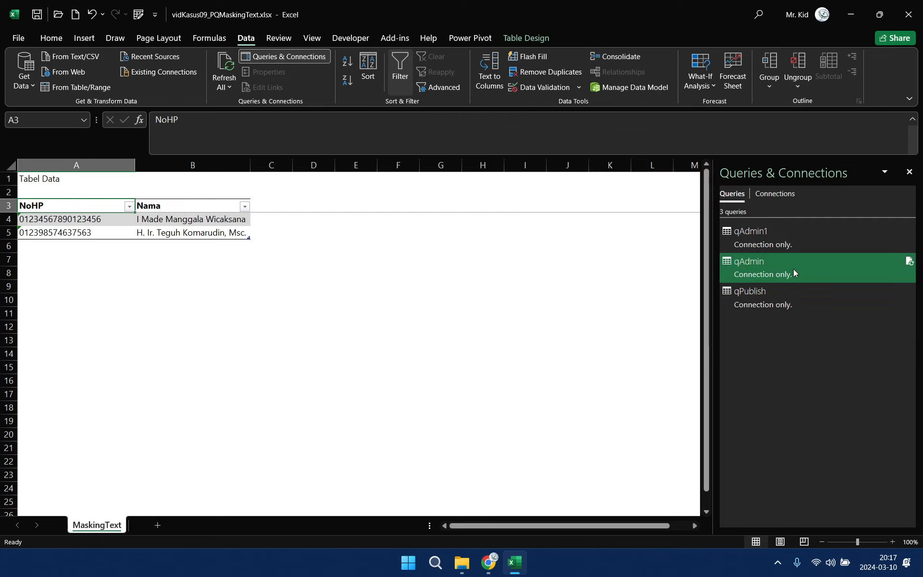
pyautogui.rightClick(793, 269)
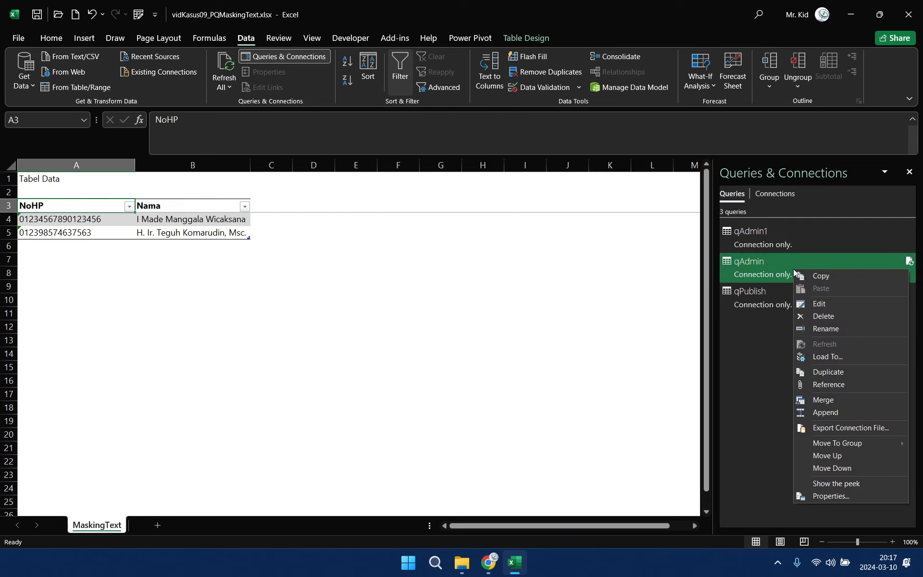
pyautogui.click(838, 356)
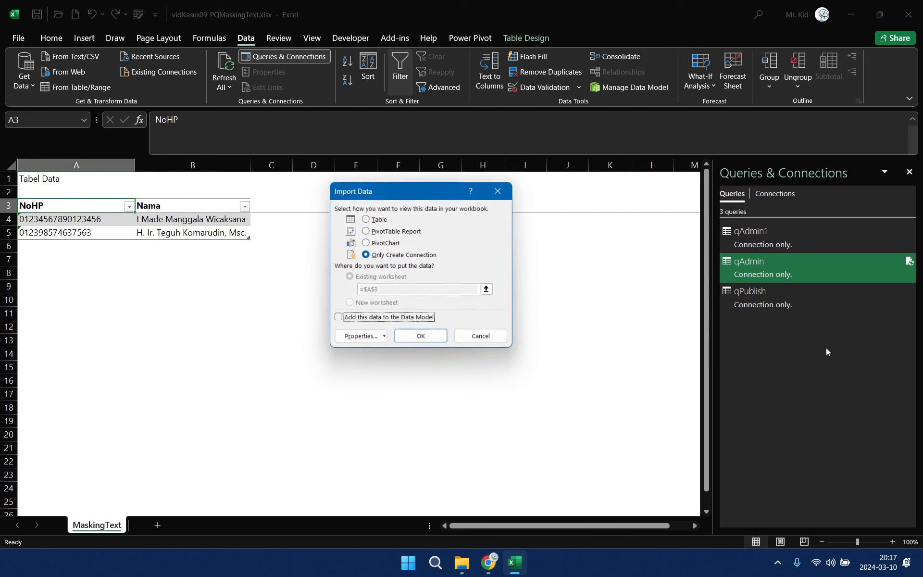
pyautogui.click(380, 219)
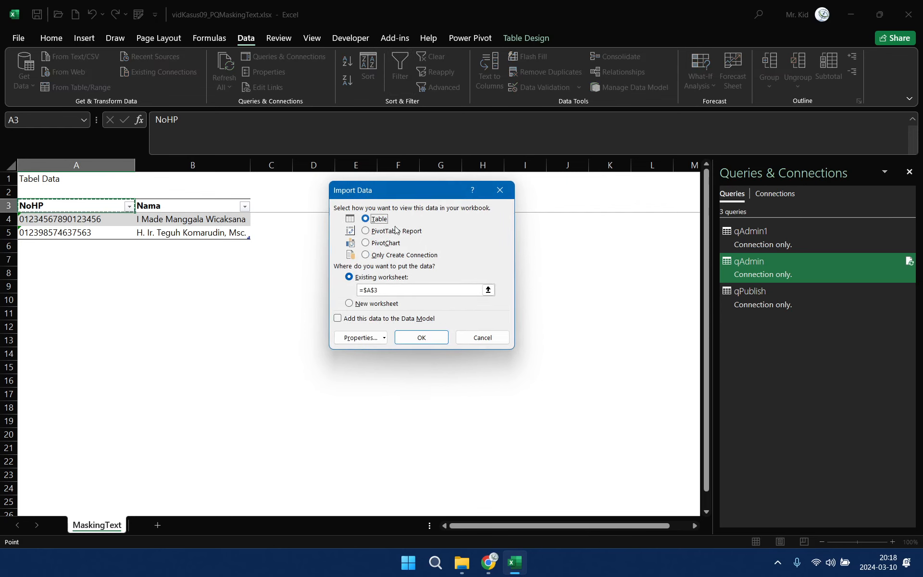
pyautogui.click(488, 289)
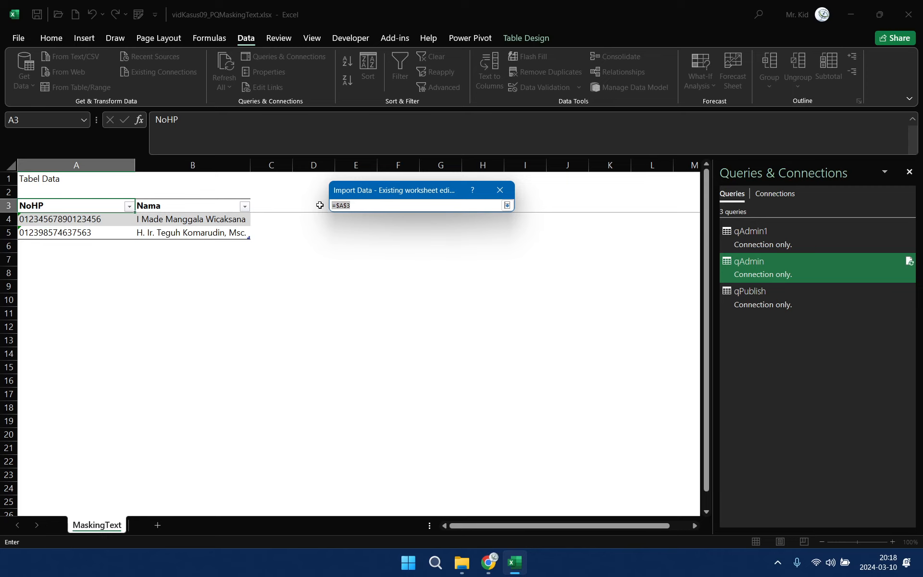
pyautogui.click(318, 204)
pyautogui.click(507, 205)
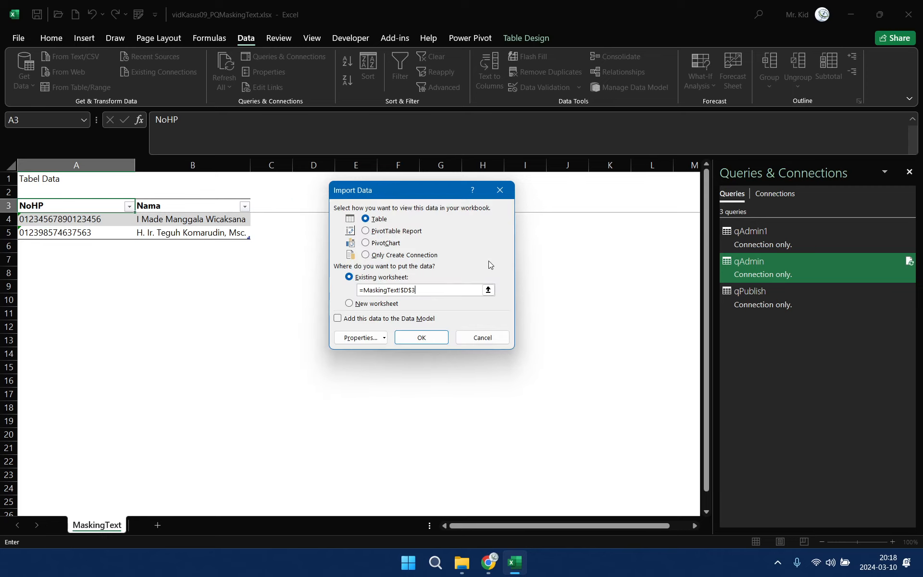
pyautogui.click(434, 331)
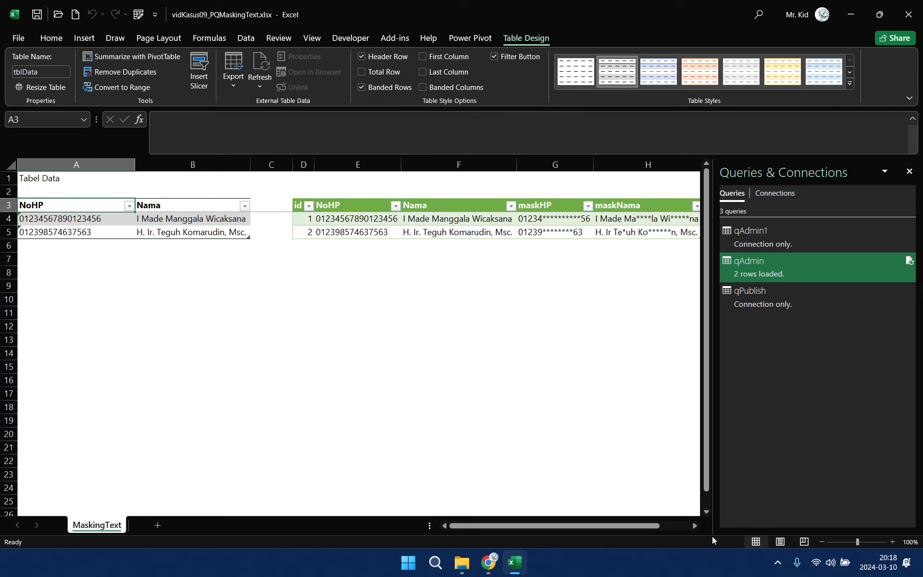
# Step: Enter the heading "Hasil untuk Admin Data" in cell D1 above the qAdmin table
pyautogui.click(308, 179)
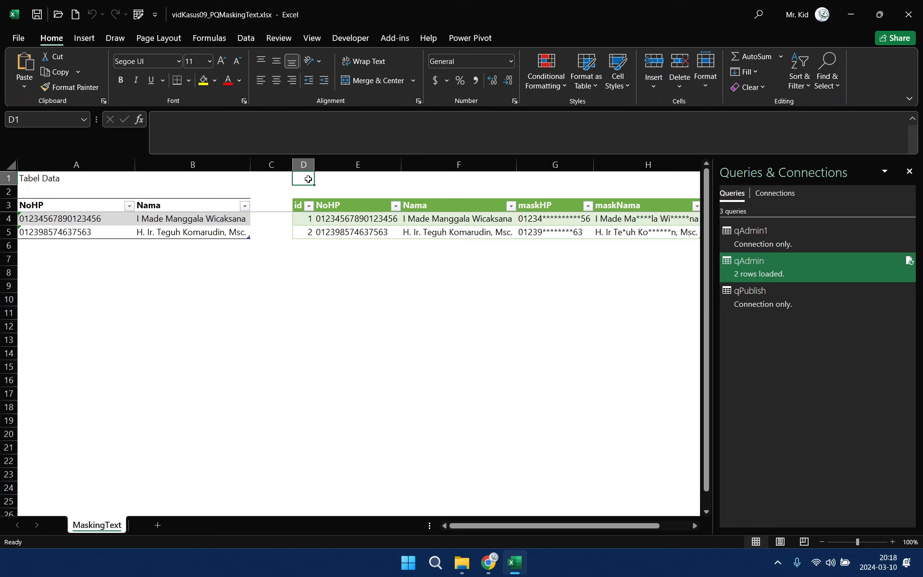
pyautogui.write('Data')
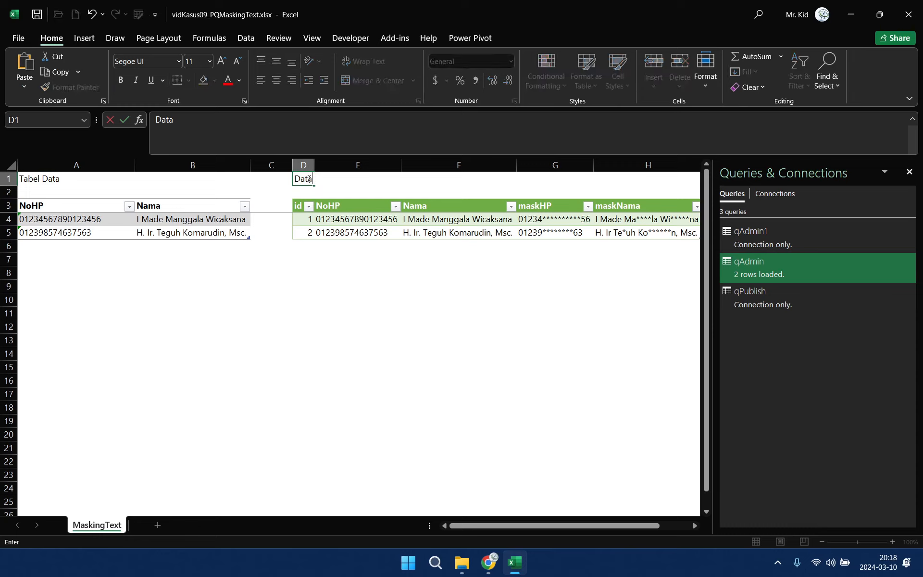
pyautogui.press('BackSpace')
pyautogui.press('BackSpace')
pyautogui.write('Hasil untuk Admin')
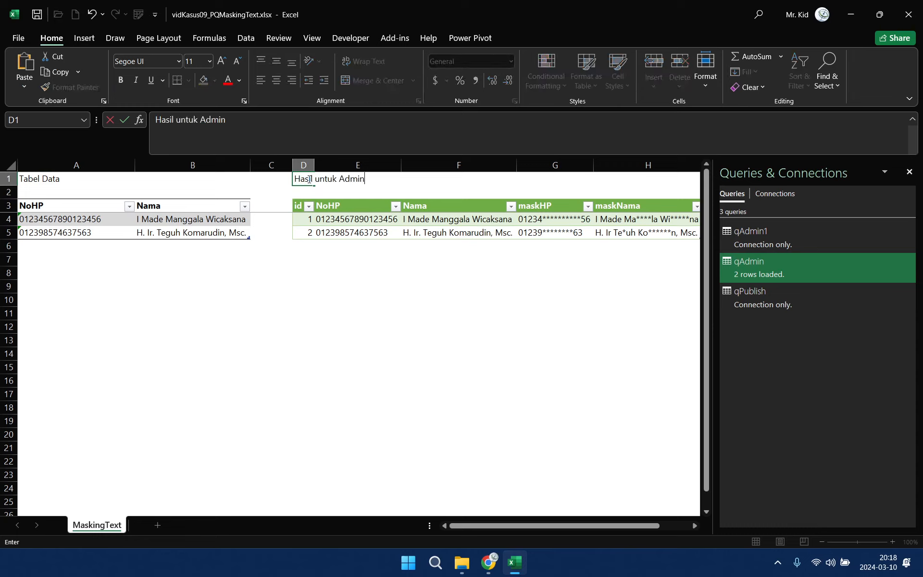
pyautogui.write(' Data')
pyautogui.press('Return')
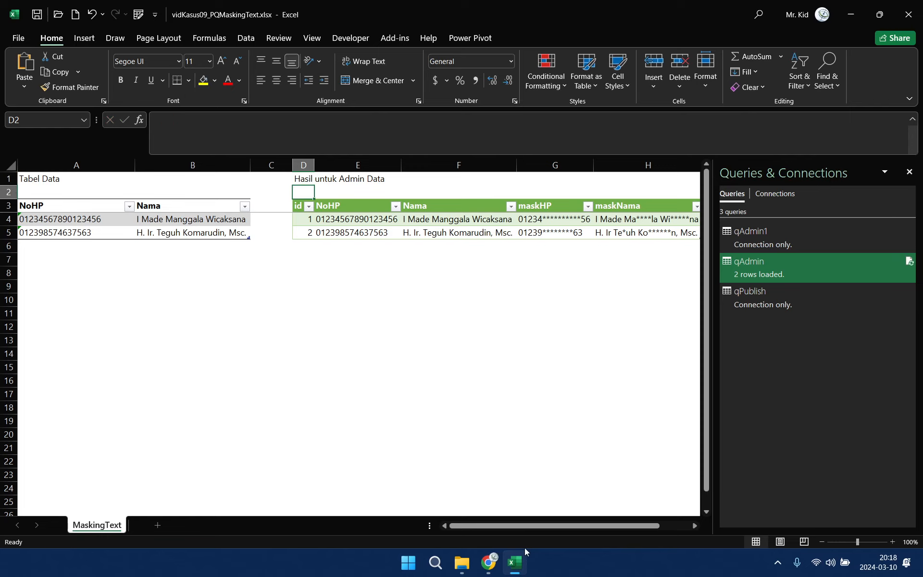
# Step: Enter the heading "Hasil untuk publish" in cell J1
pyautogui.click(695, 524)
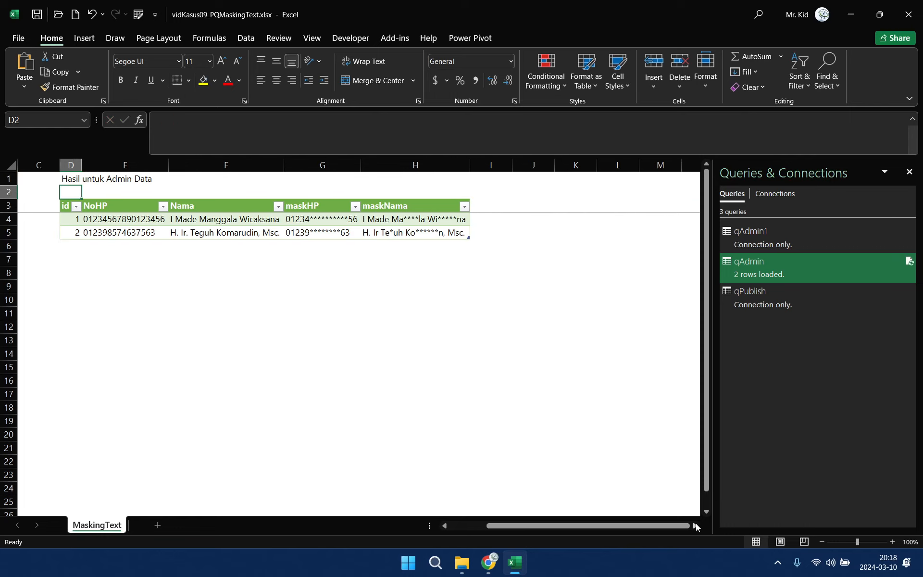
pyautogui.click(478, 204)
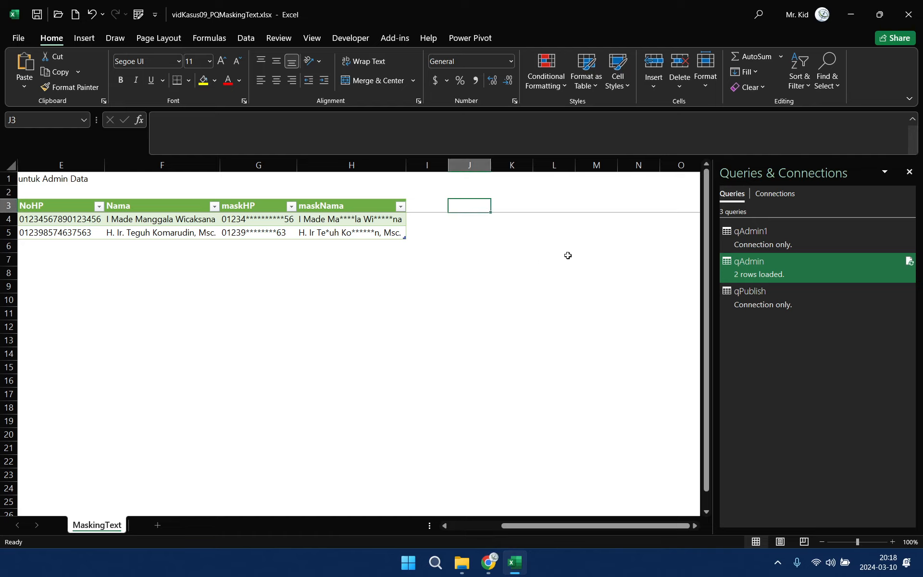
pyautogui.click(479, 179)
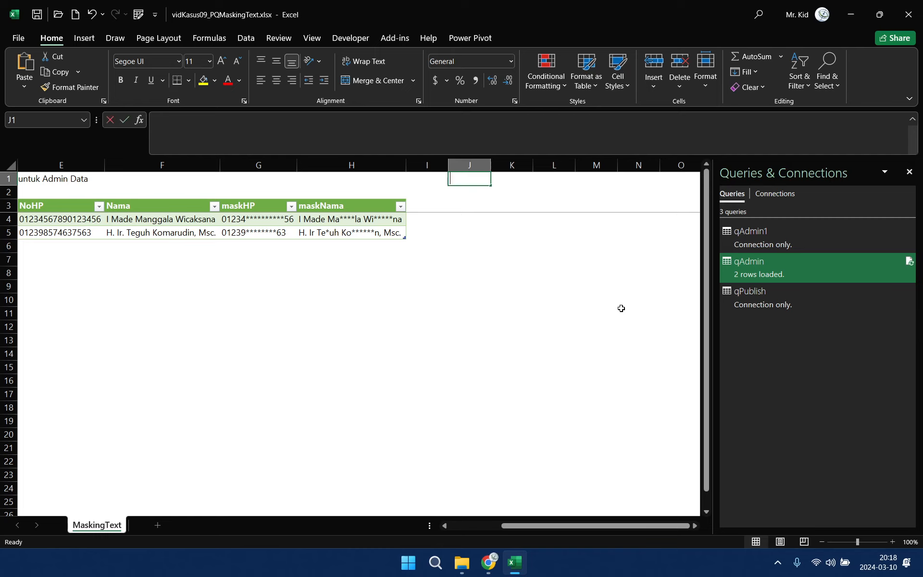
pyautogui.write('Hasil untu')
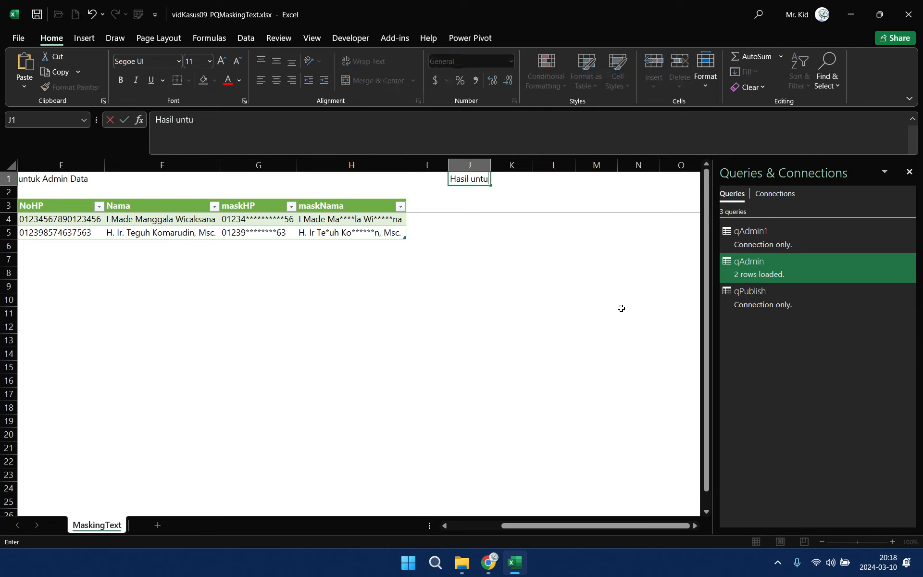
pyautogui.write('k publish')
pyautogui.press('Return')
# Step: Load the qPublish query as a table in the existing worksheet at cell J3
pyautogui.click(482, 205)
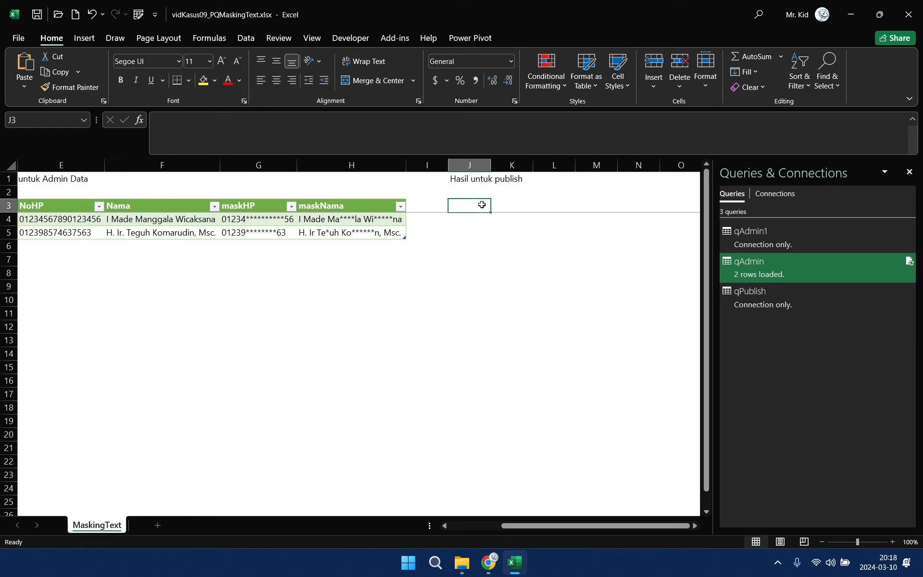
pyautogui.click(822, 303)
pyautogui.rightClick(822, 301)
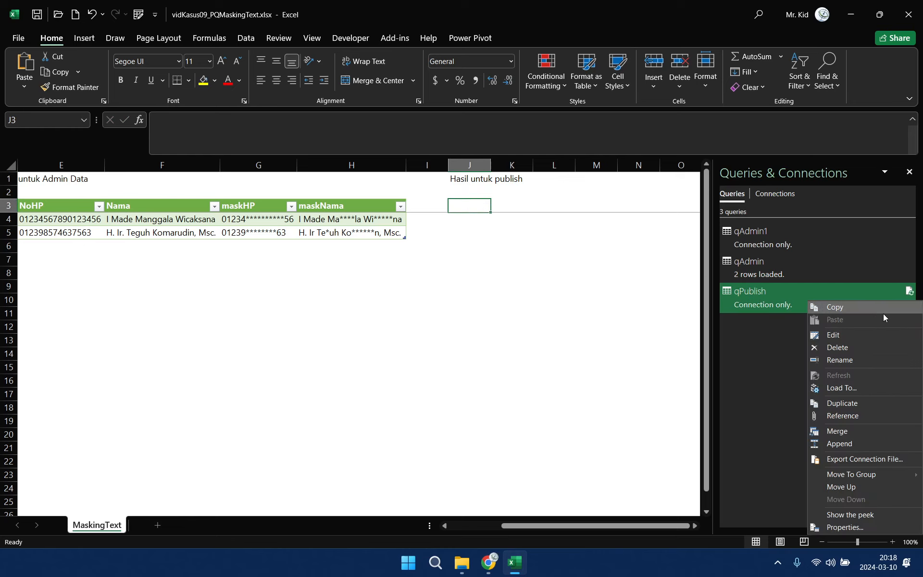
pyautogui.click(848, 388)
pyautogui.click(365, 219)
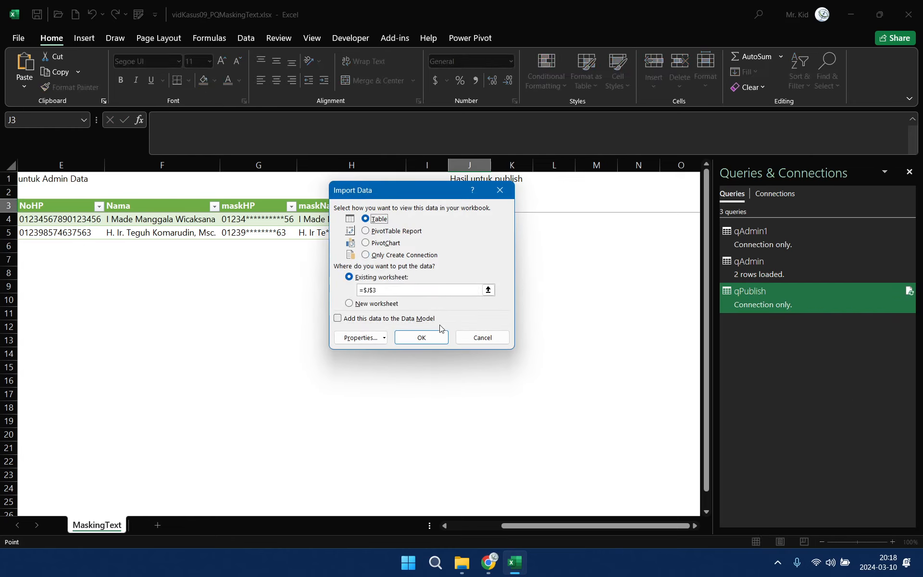
pyautogui.click(421, 337)
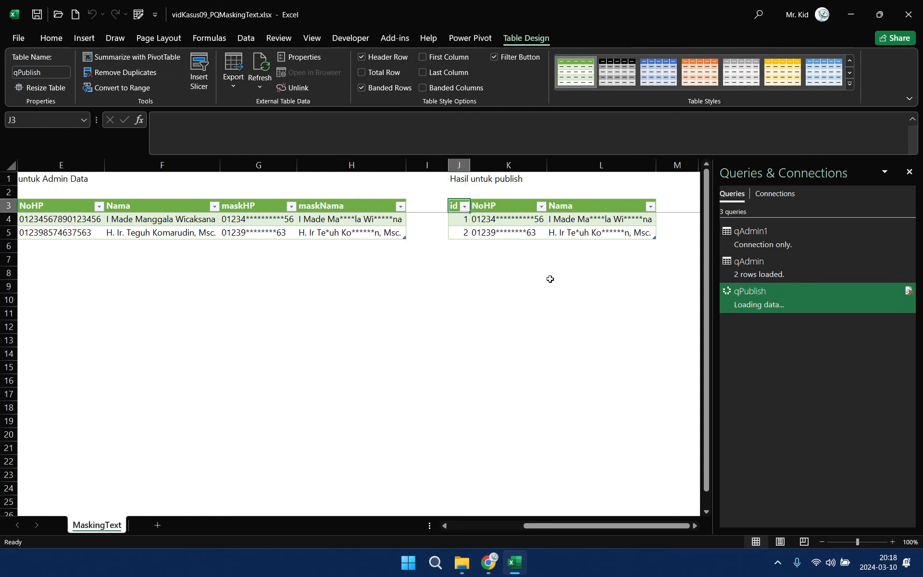
# Step: Compare the source data table with the masked phone numbers and names in the admin and publish result tables
pyautogui.click(502, 219)
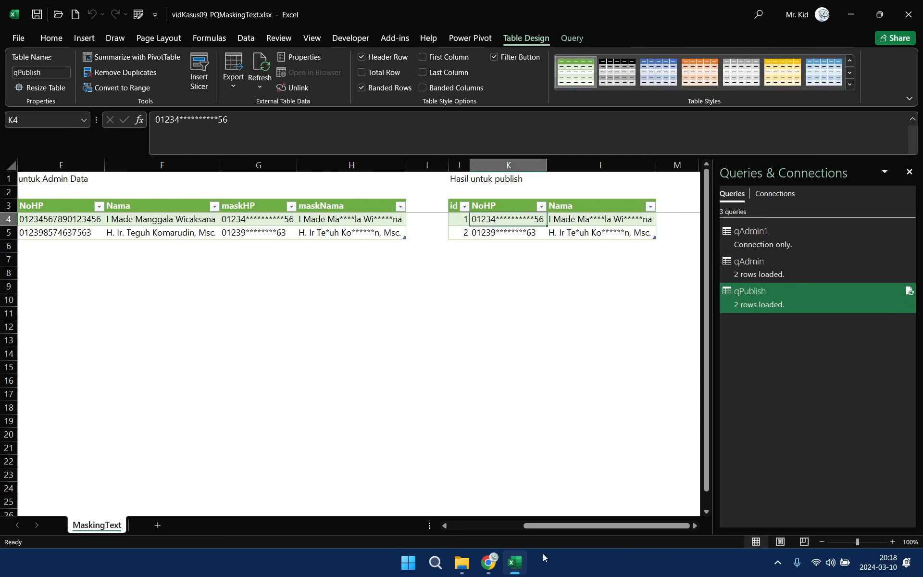
pyautogui.click(569, 564)
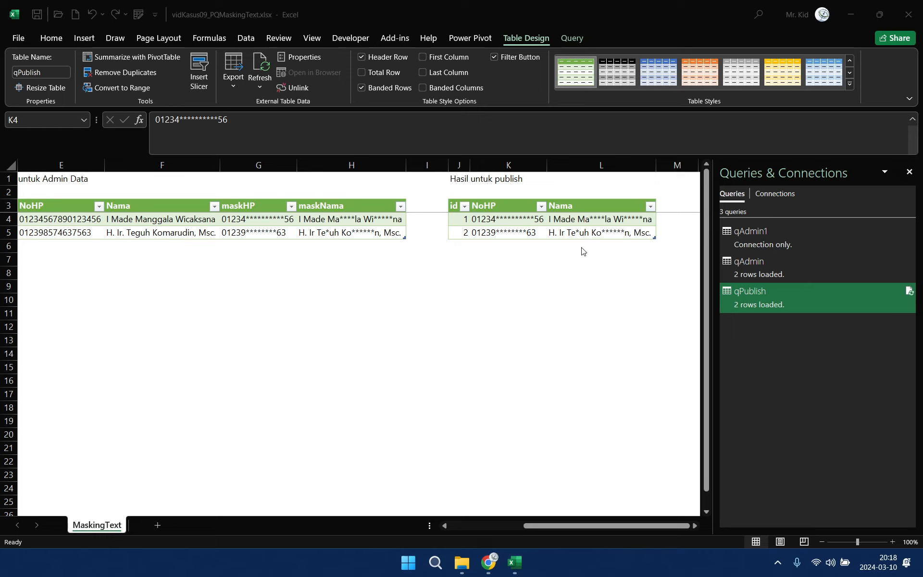
pyautogui.click(596, 524)
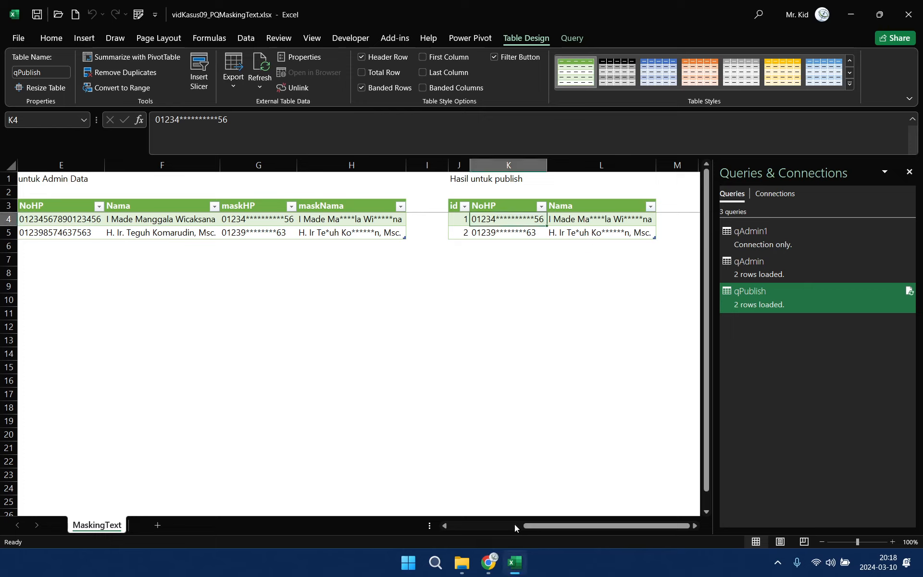
pyautogui.click(512, 523)
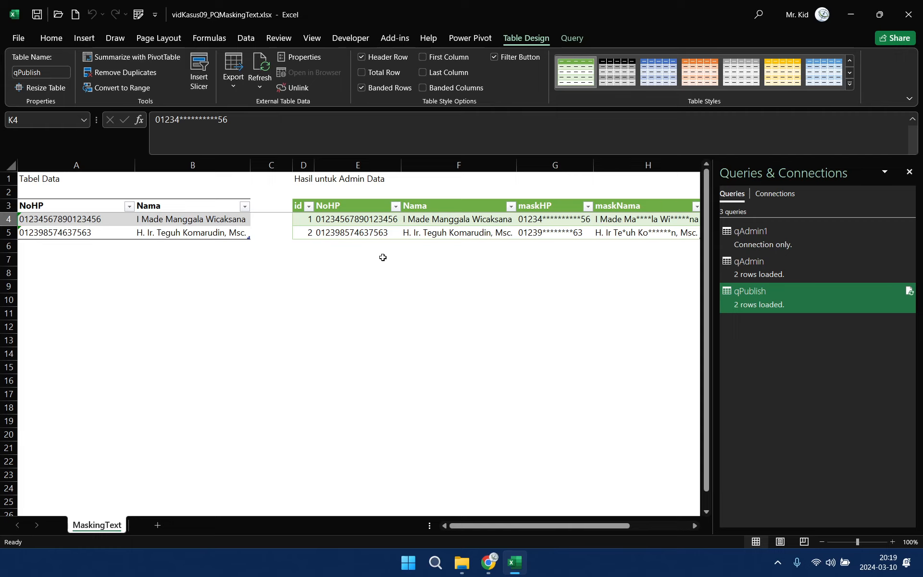
pyautogui.moveTo(529, 524); pyautogui.dragTo(215, 454)
pyautogui.moveTo(523, 525)
pyautogui.mouseDown()
pyautogui.moveTo(553, 524)
pyautogui.moveTo(531, 527)
pyautogui.mouseUp()
pyautogui.moveTo(533, 523); pyautogui.dragTo(609, 519)
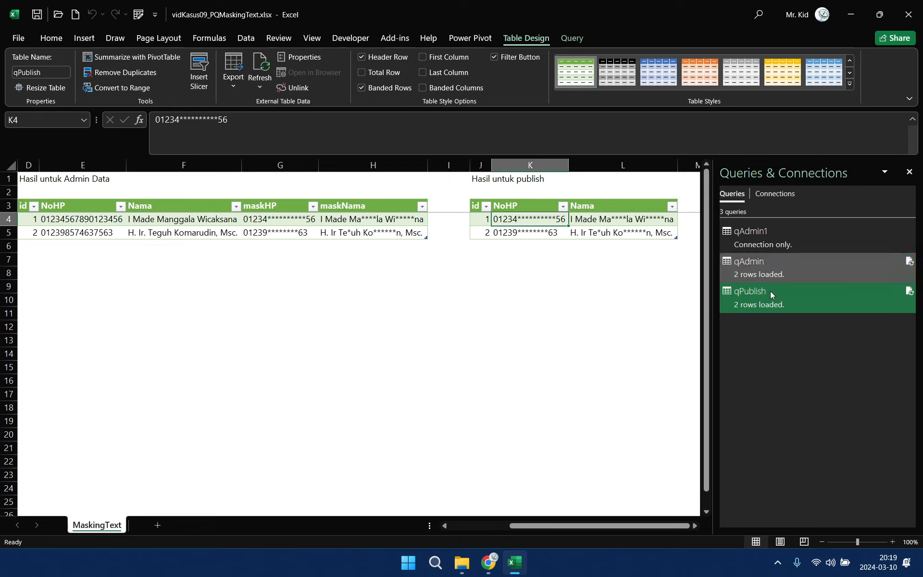
pyautogui.click(586, 567)
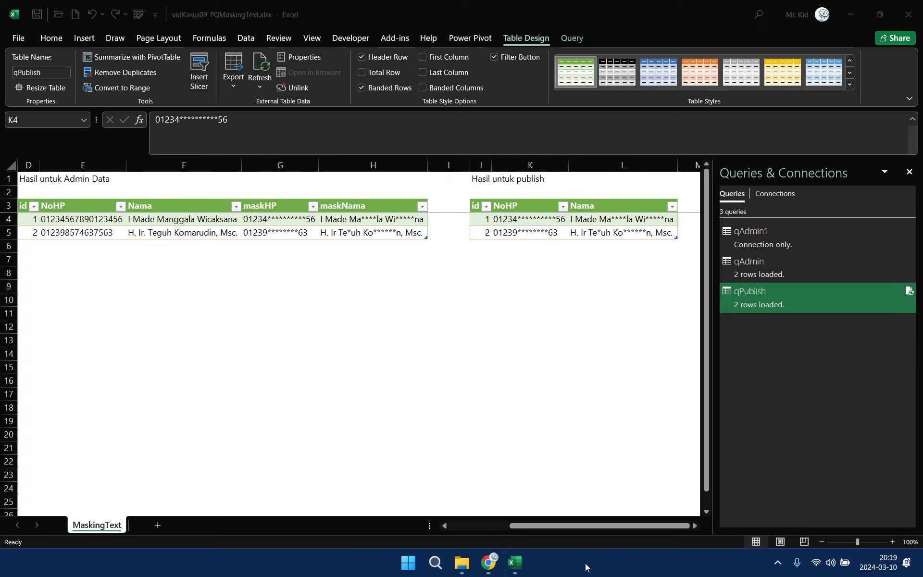